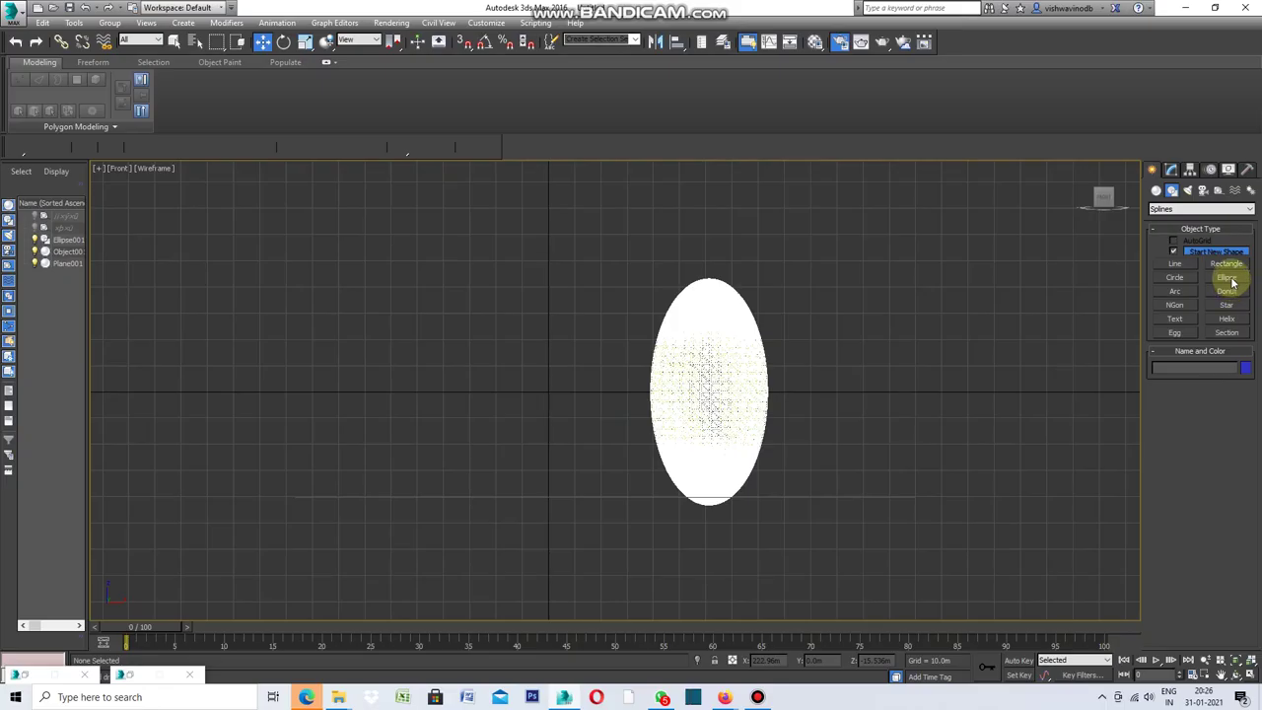
Draw a tall, thin Ellipse spline in the Front view, left of the white egg.
left_click(1228, 278)
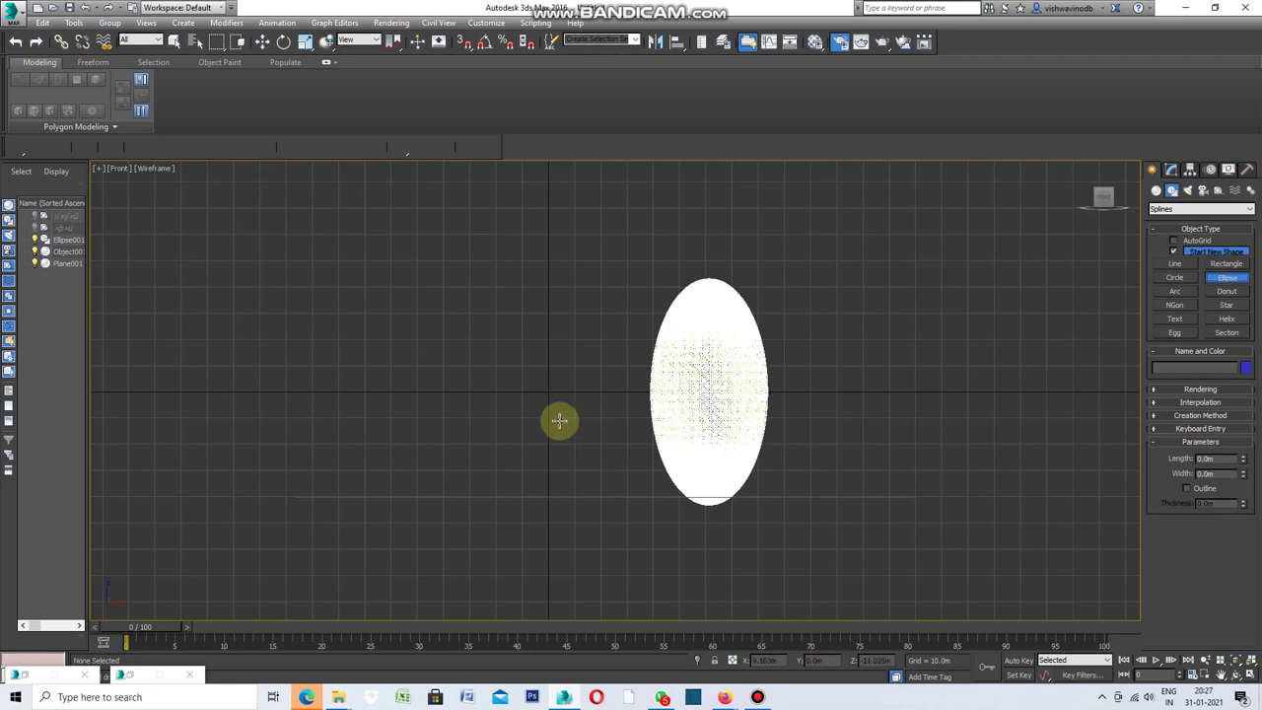
scroll(560, 419, "up", 2)
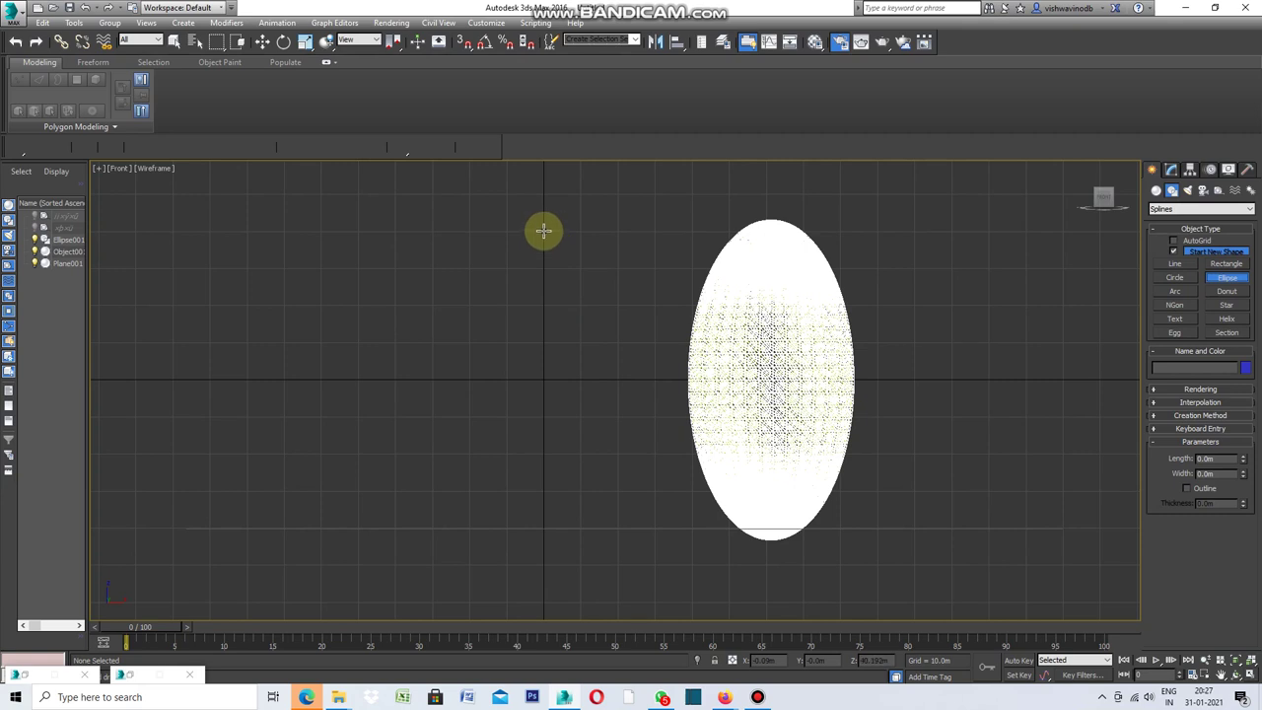
mouse_move(543, 230)
left_mouse_down()
mouse_move(521, 434)
mouse_move(528, 488)
left_mouse_up()
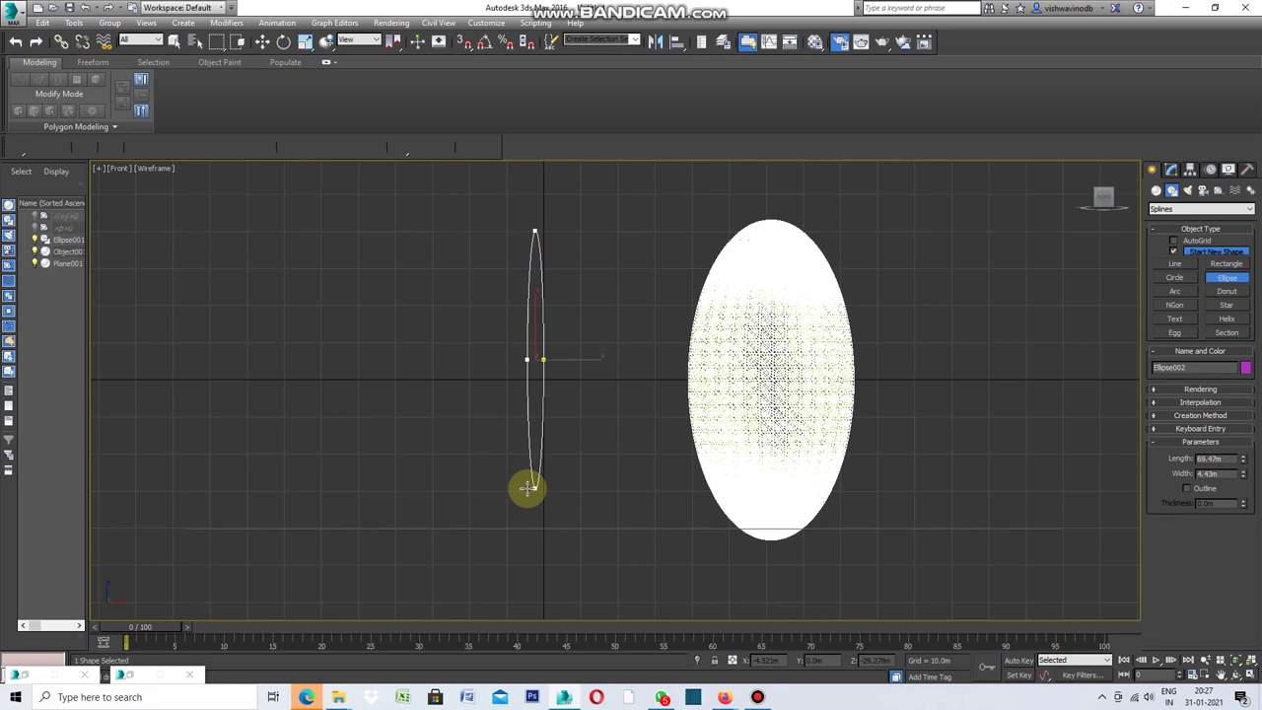
Widen the new ellipse to about 28.5m and centre it at X 0 and Z 0.
left_click_drag(528, 488, 438, 495)
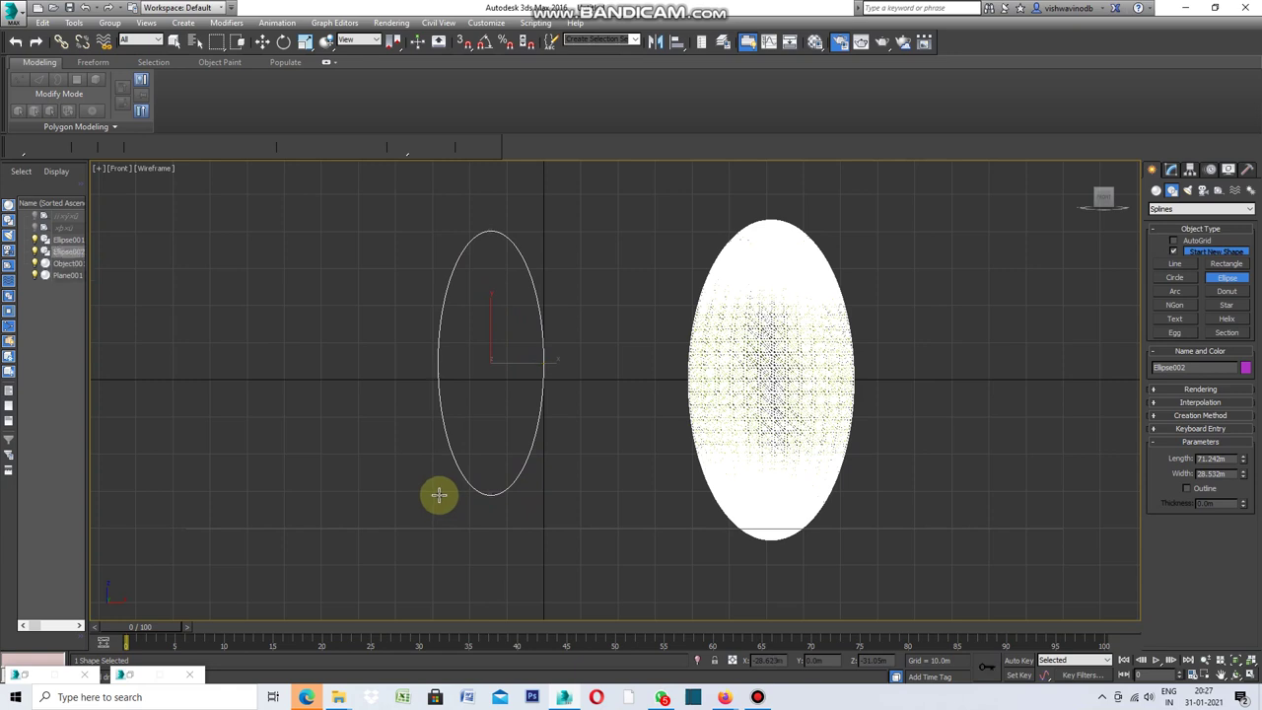
key("w")
right_click(779, 661)
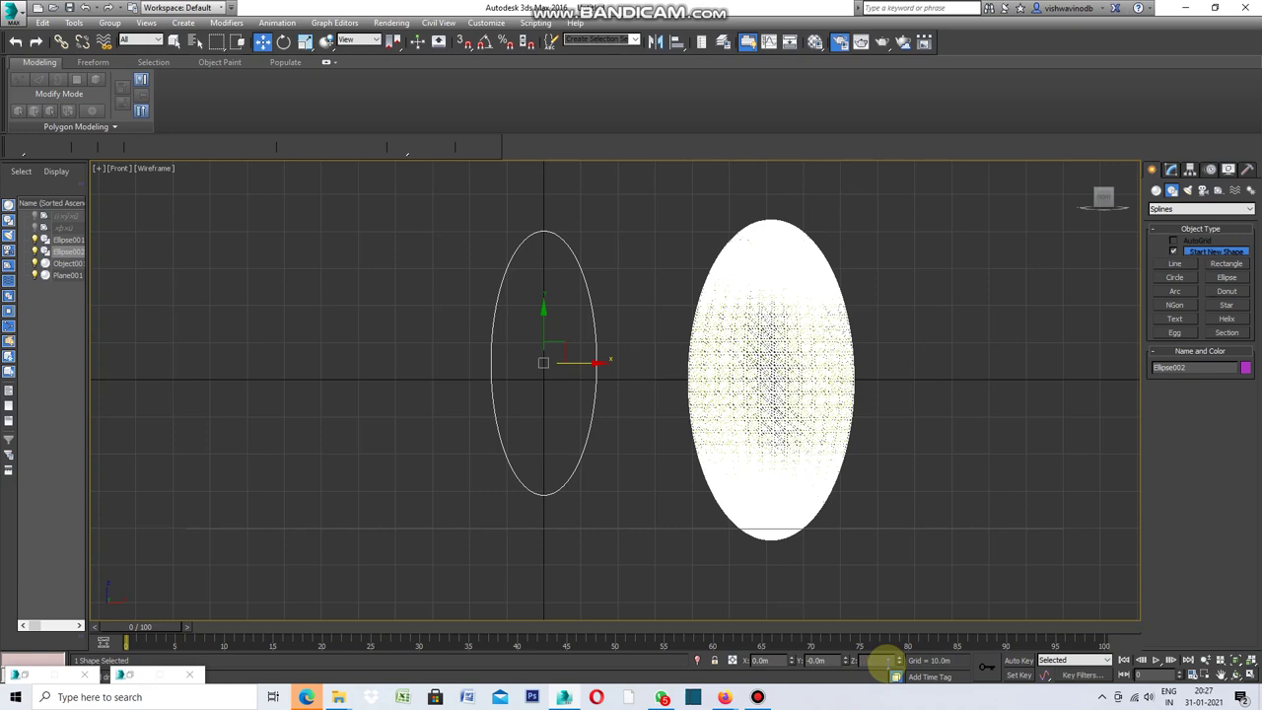
type("0")
key("Return")
Convert Ellipse002 to an Editable Spline at Vertex level with Refine Connect enabled.
scroll(591, 372, "up", 2)
right_click(575, 389)
mouse_move(599, 522)
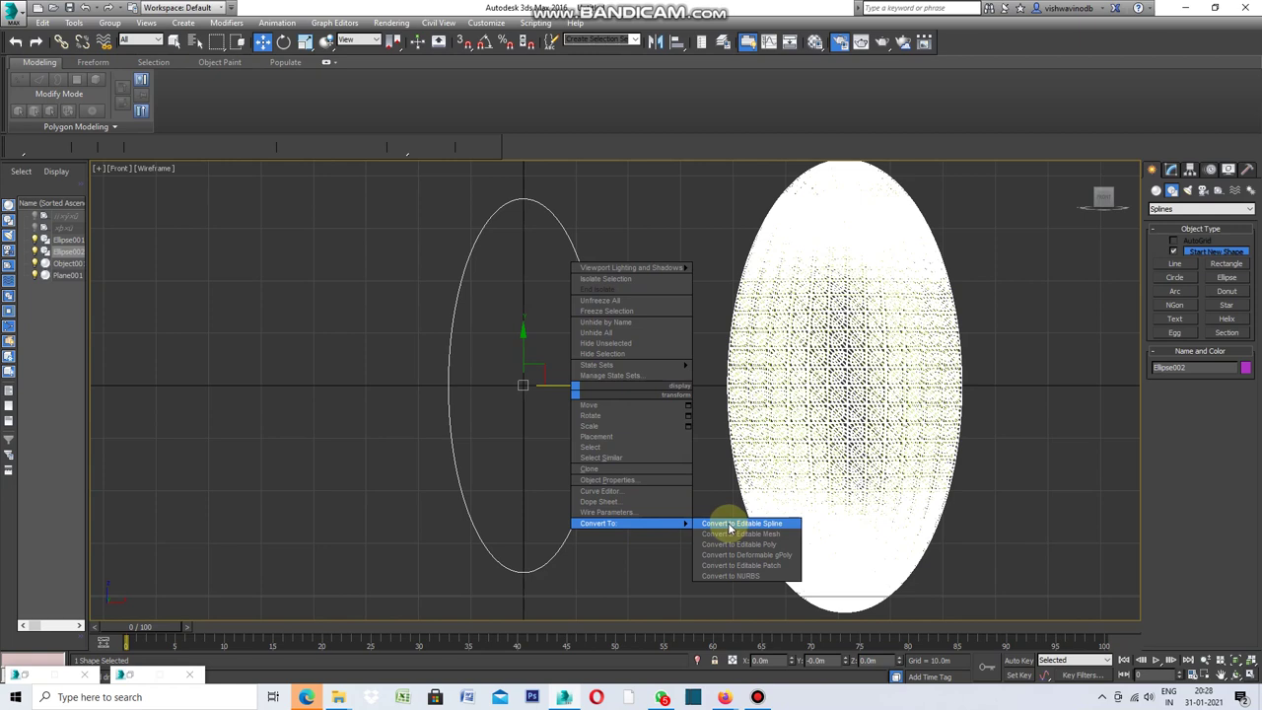
left_click(729, 523)
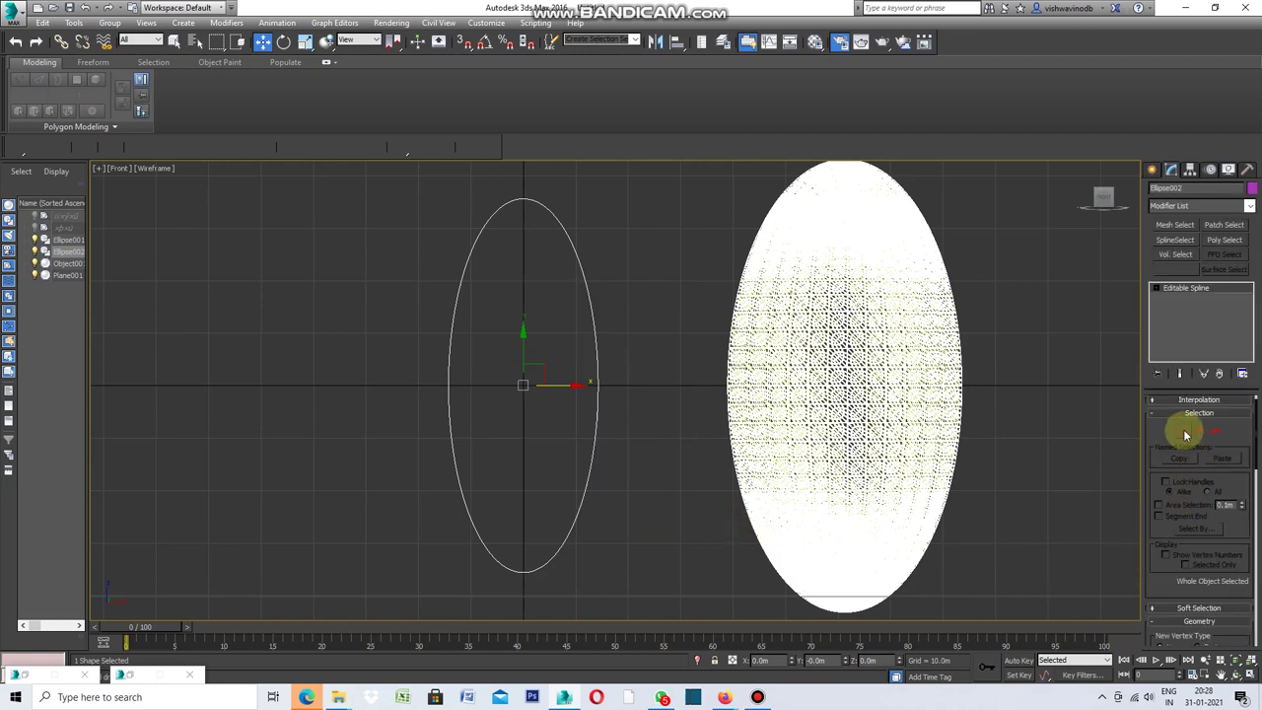
left_click(1184, 431)
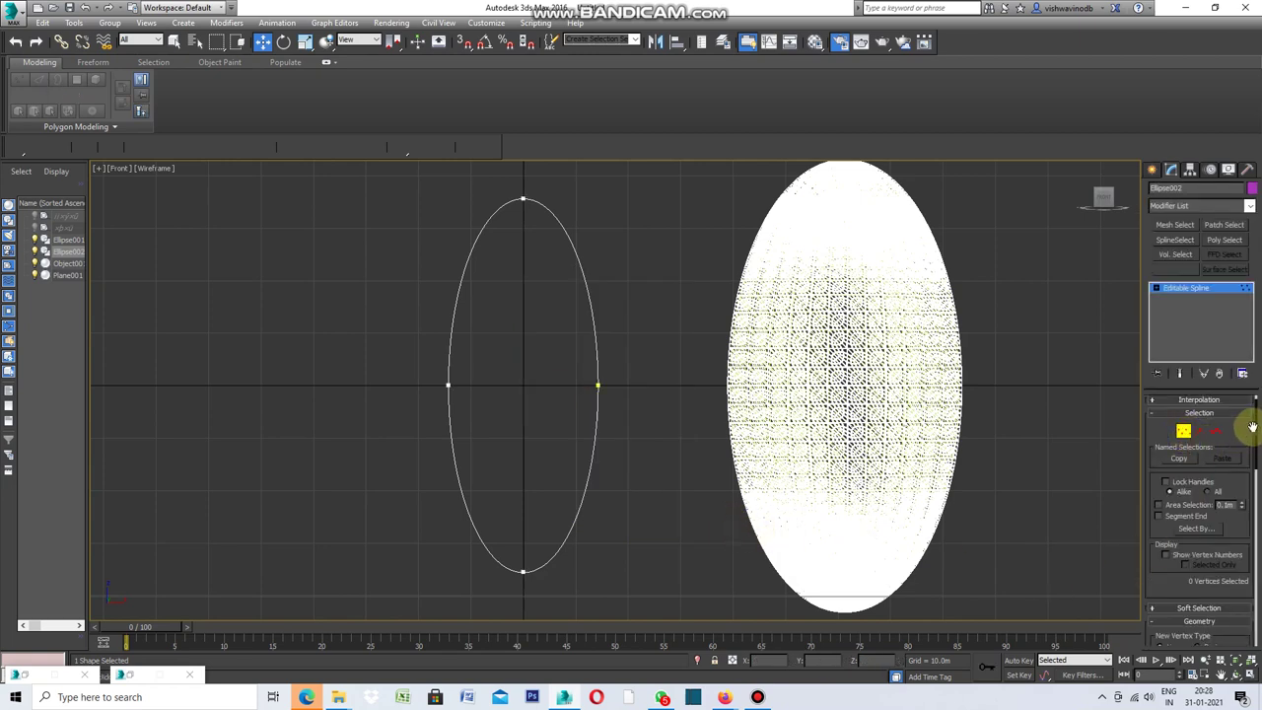
left_click_drag(1257, 431, 1248, 482)
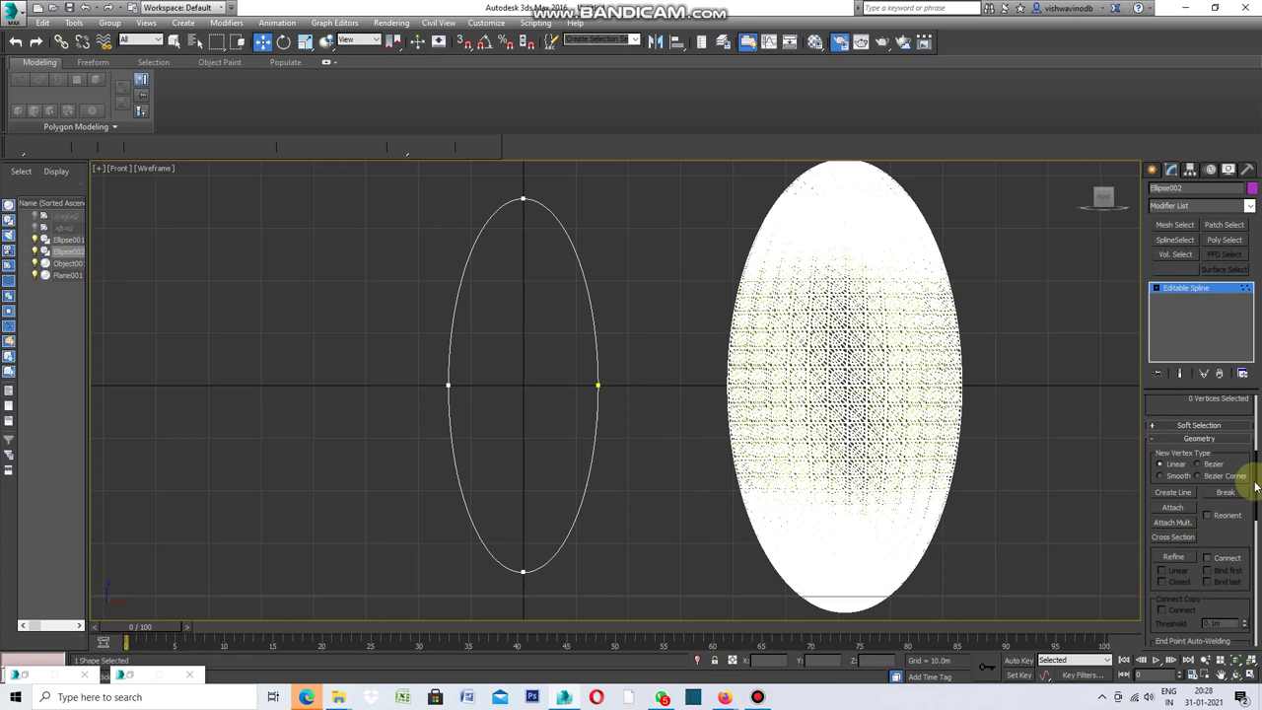
left_click(1205, 558)
Refine a middle cross line joining the ellipse's existing left and right vertices.
left_click(1173, 557)
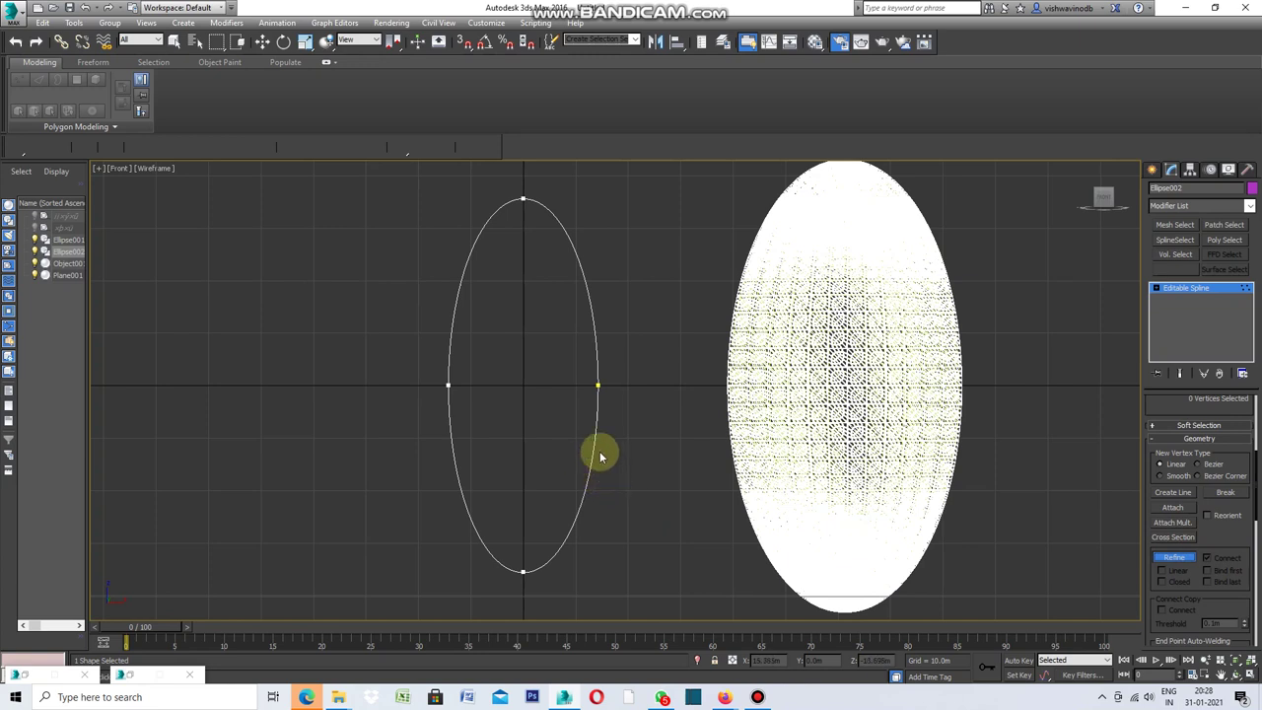
scroll(544, 391, "up", 2)
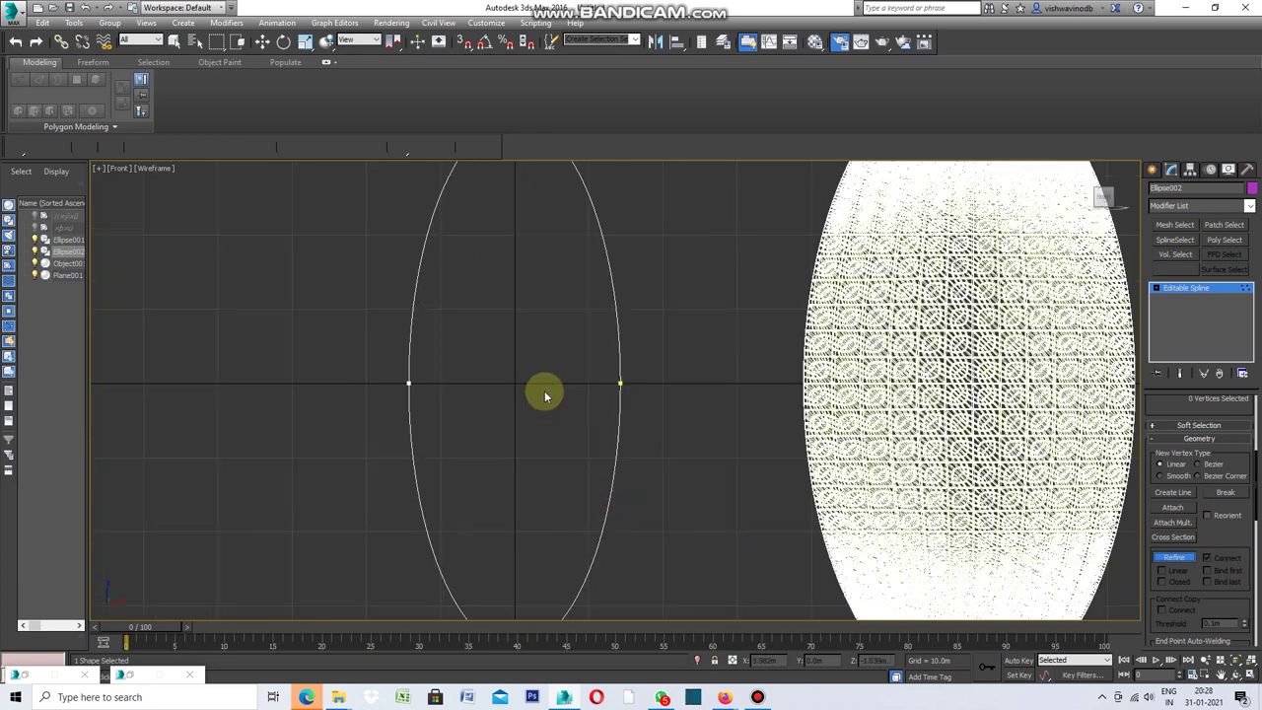
scroll(538, 392, "up", 2)
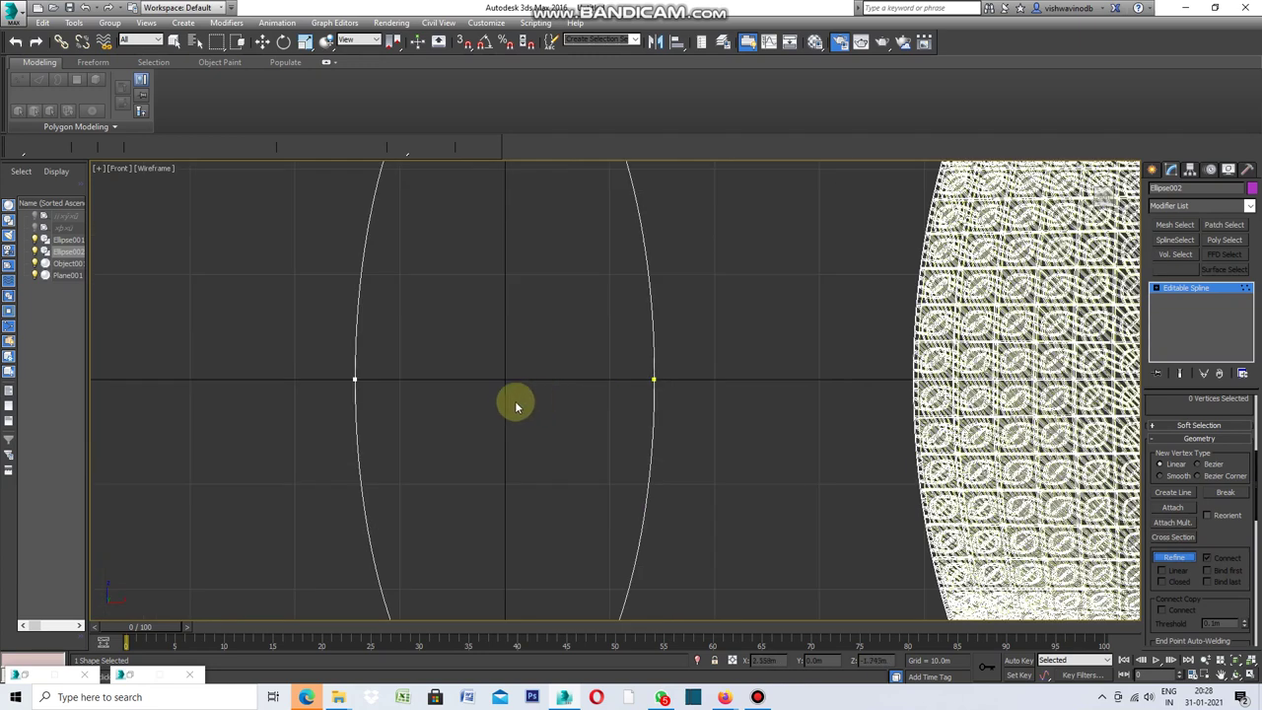
left_click(355, 379)
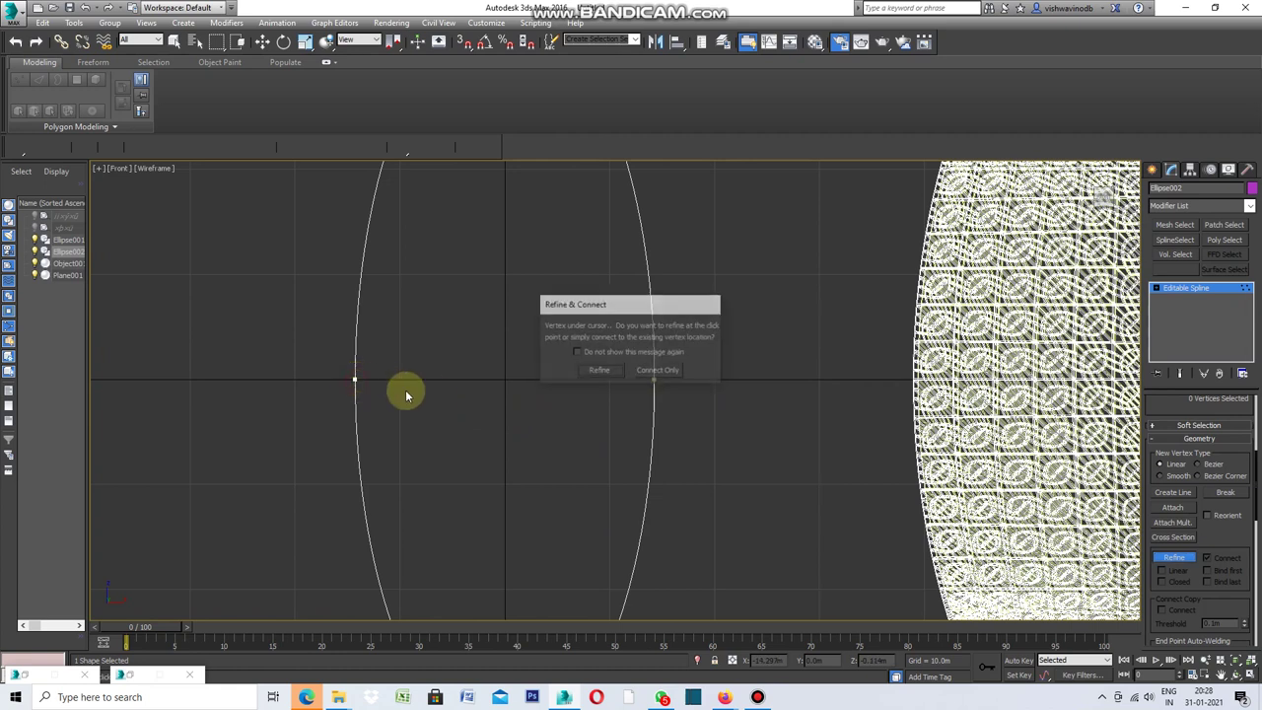
left_click(656, 367)
left_click(656, 377)
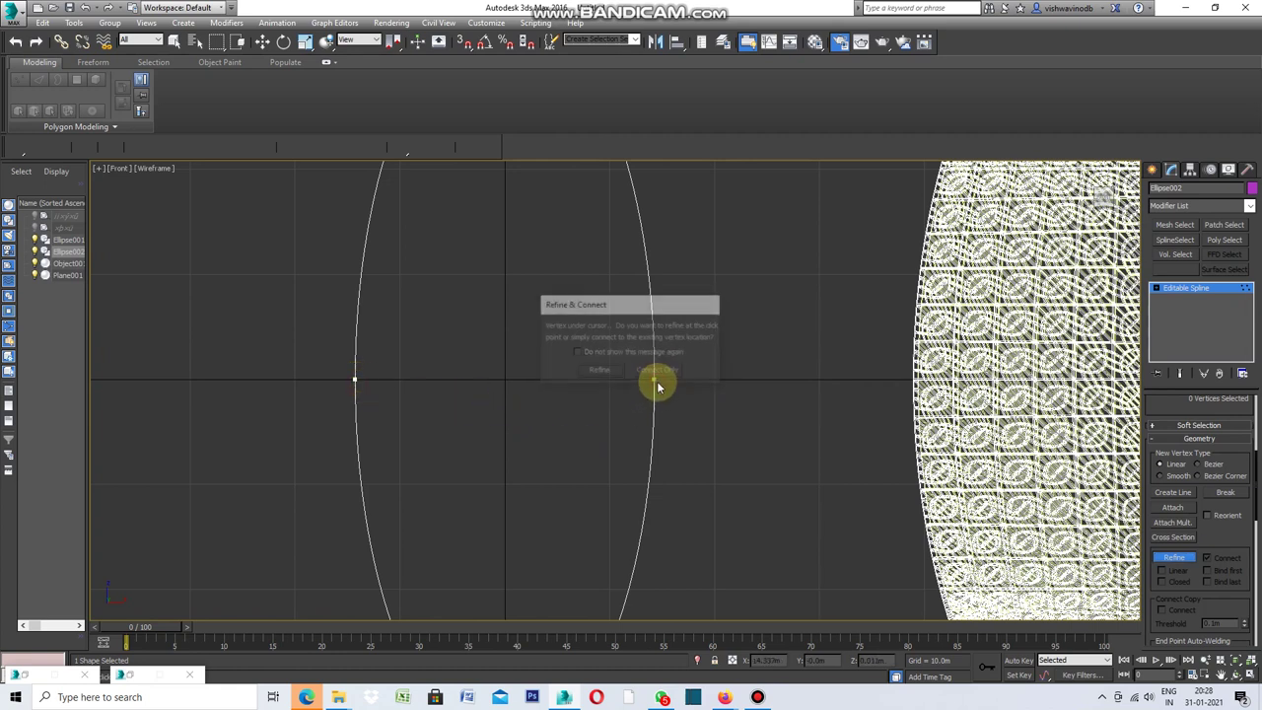
left_click(660, 375)
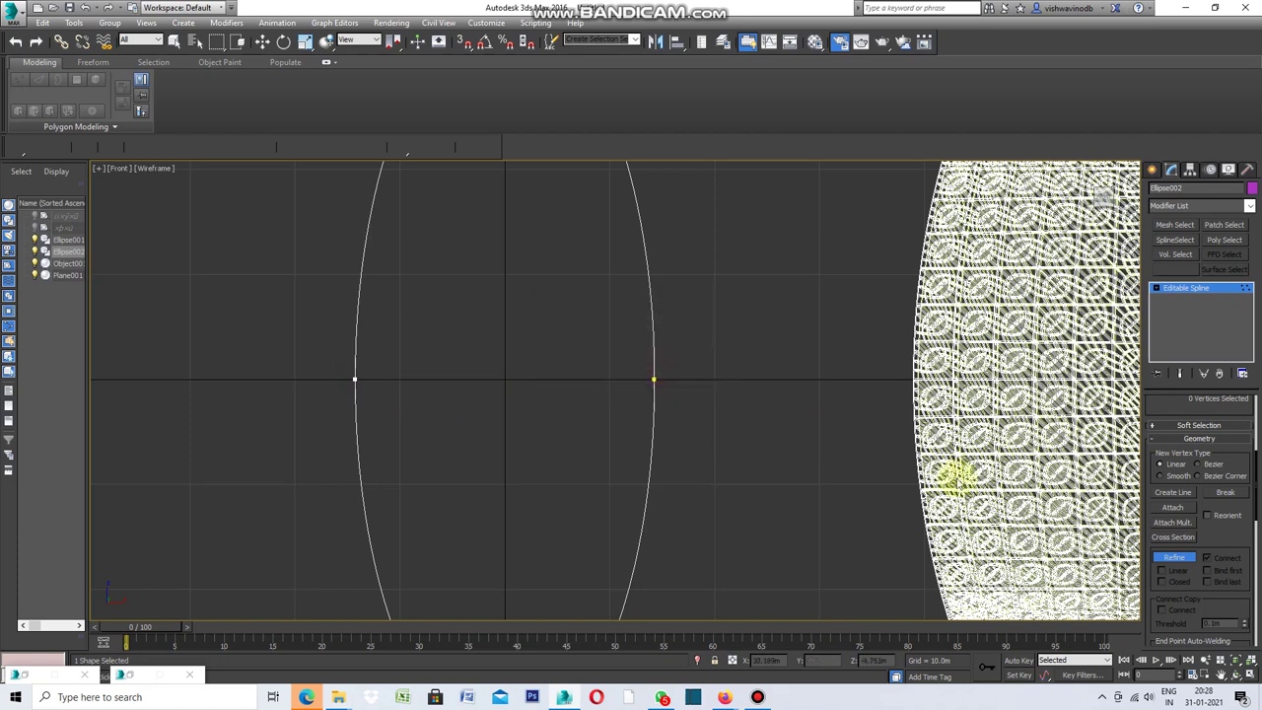
left_click(1182, 560)
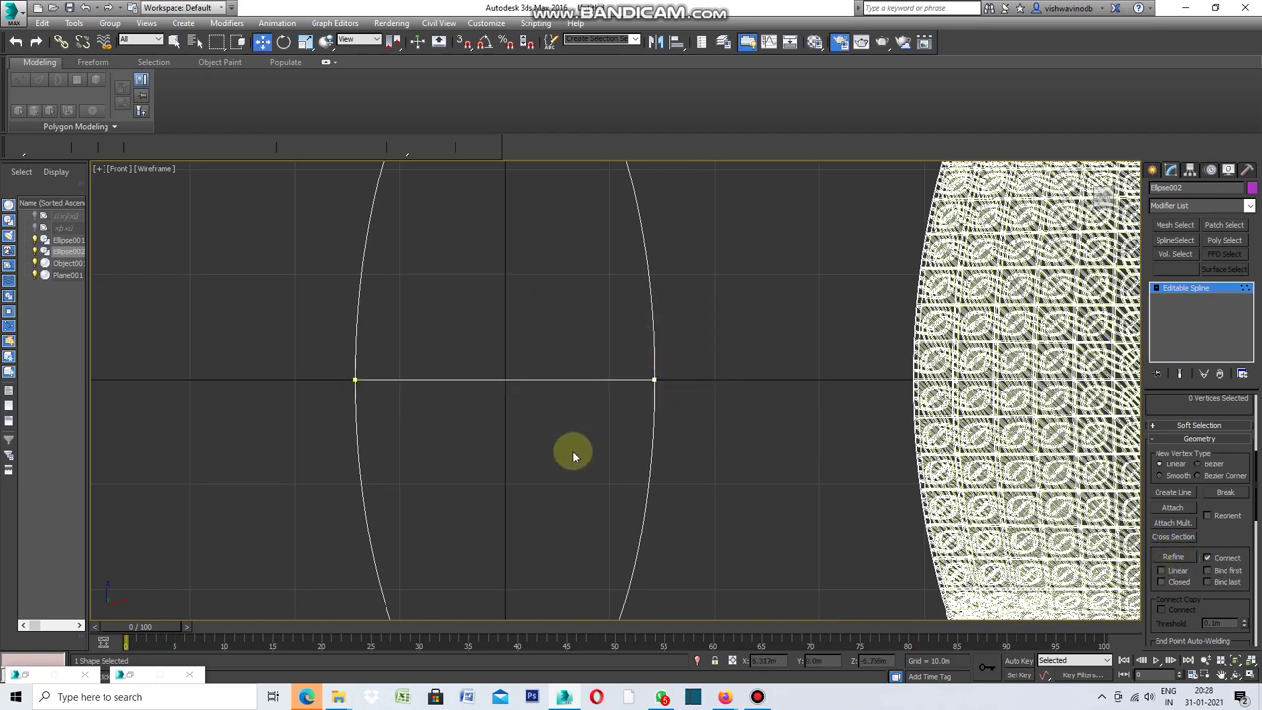
Add a second horizontal cross line between matching left and right edge points.
left_click(1172, 557)
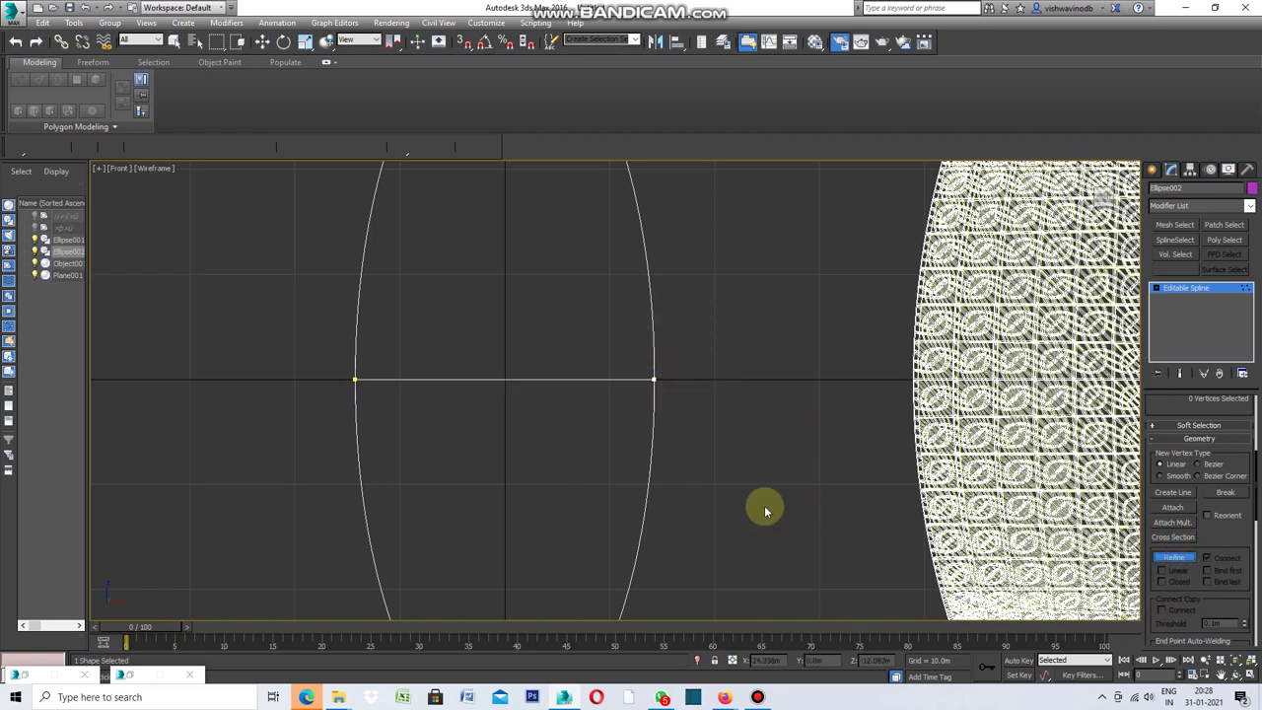
scroll(763, 505, "down", 1)
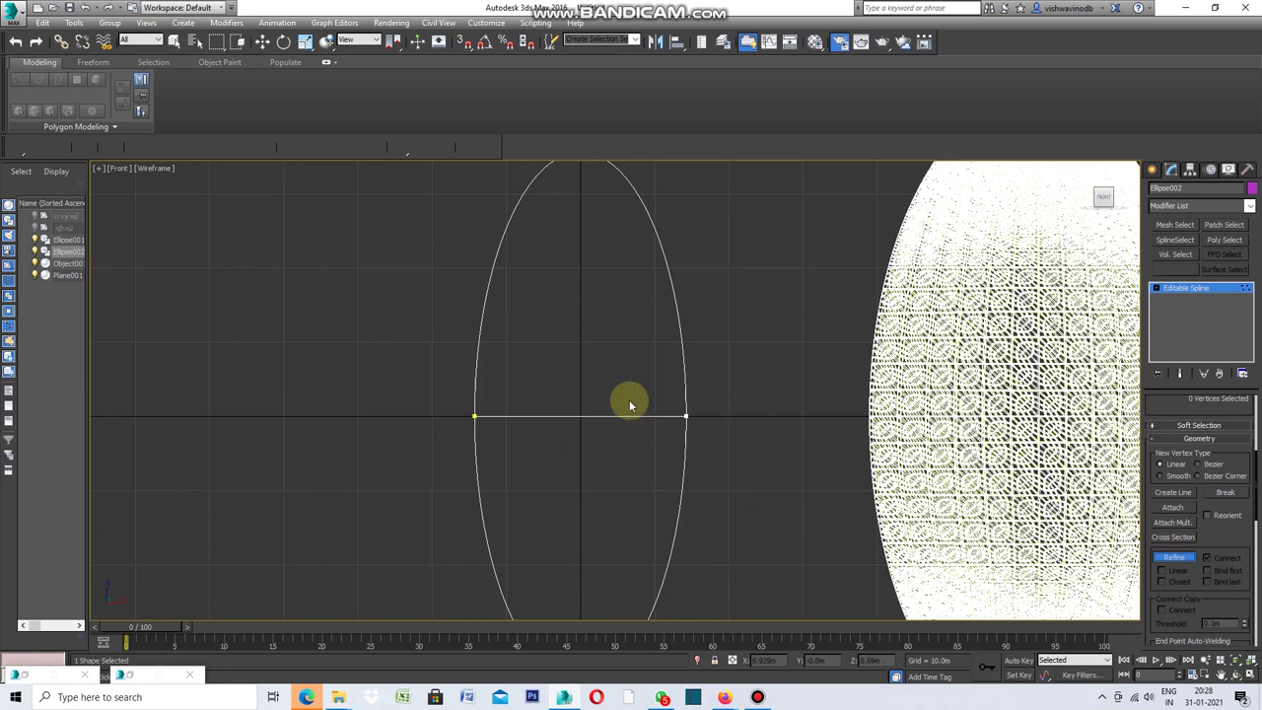
left_click(479, 341)
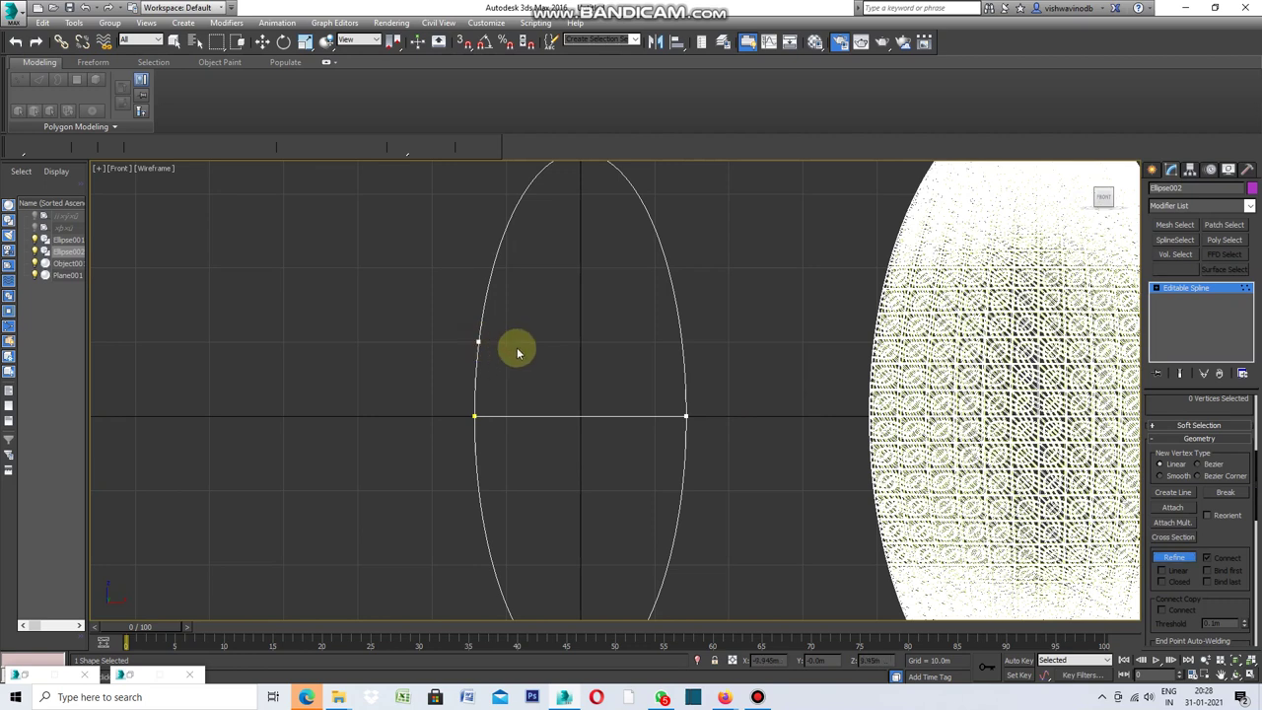
left_click(681, 344)
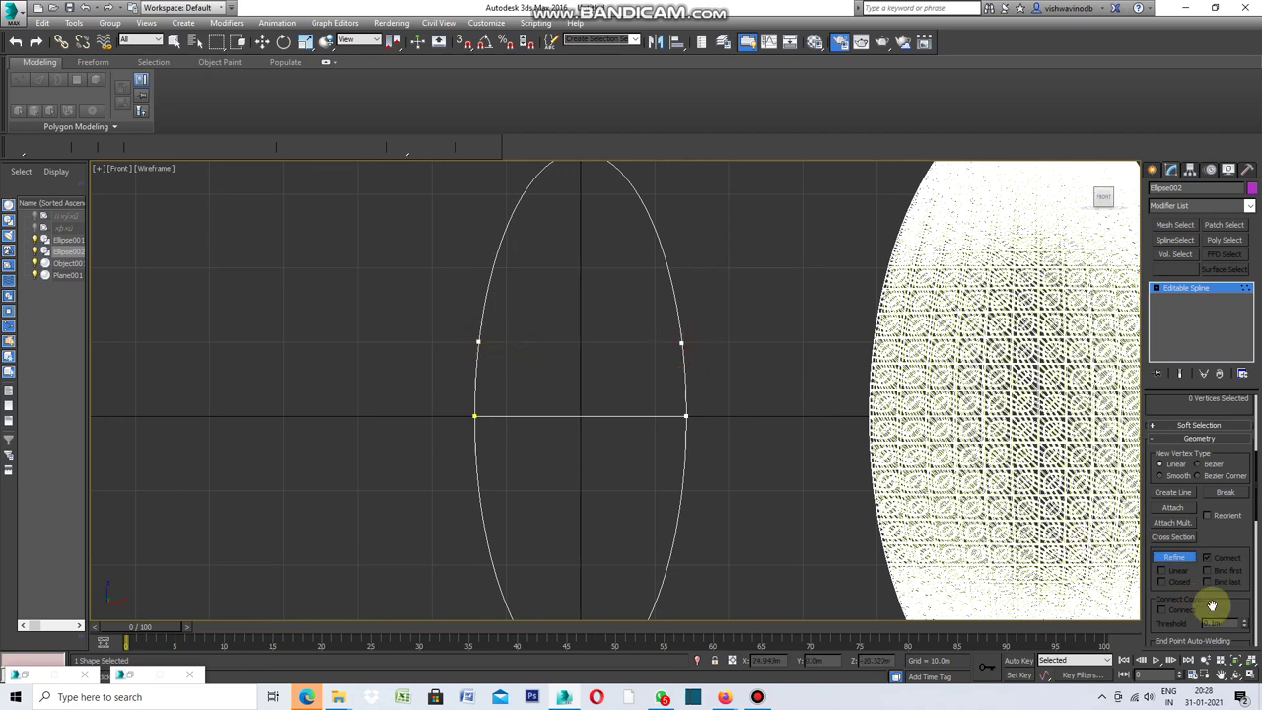
left_click(1176, 558)
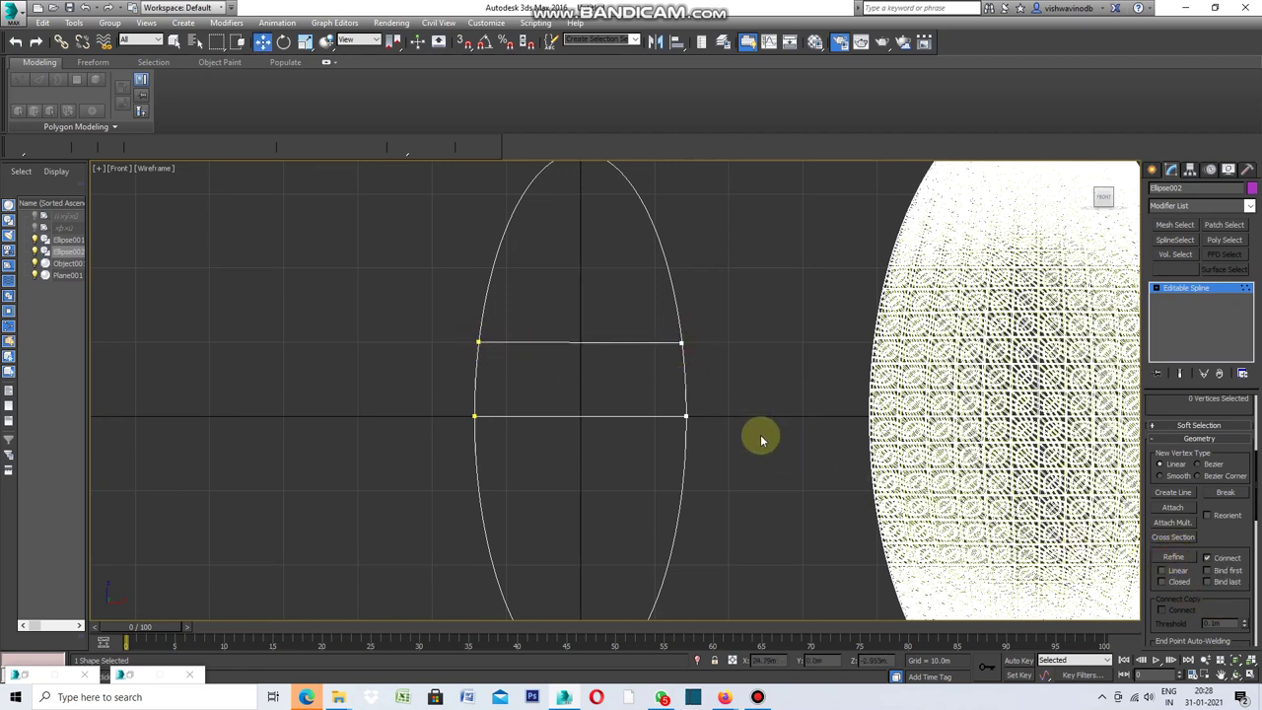
Add a third, higher cross line across the ellipse.
left_click(1176, 558)
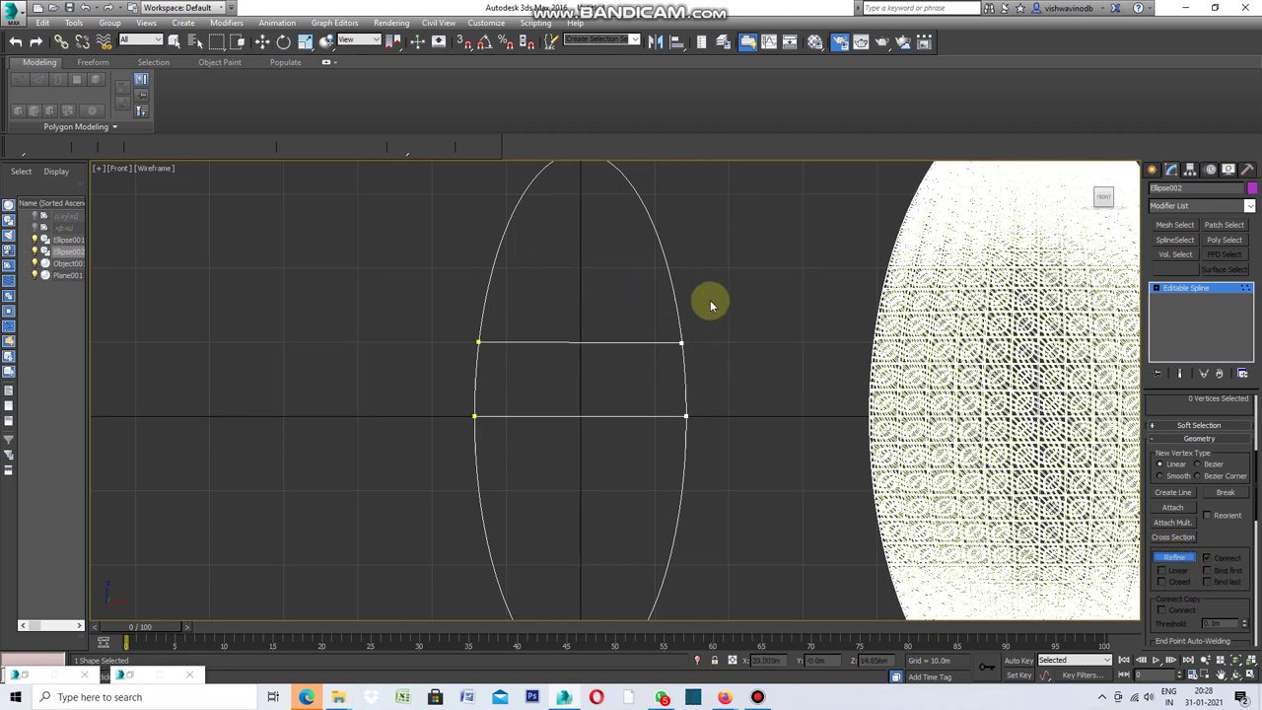
left_click(494, 266)
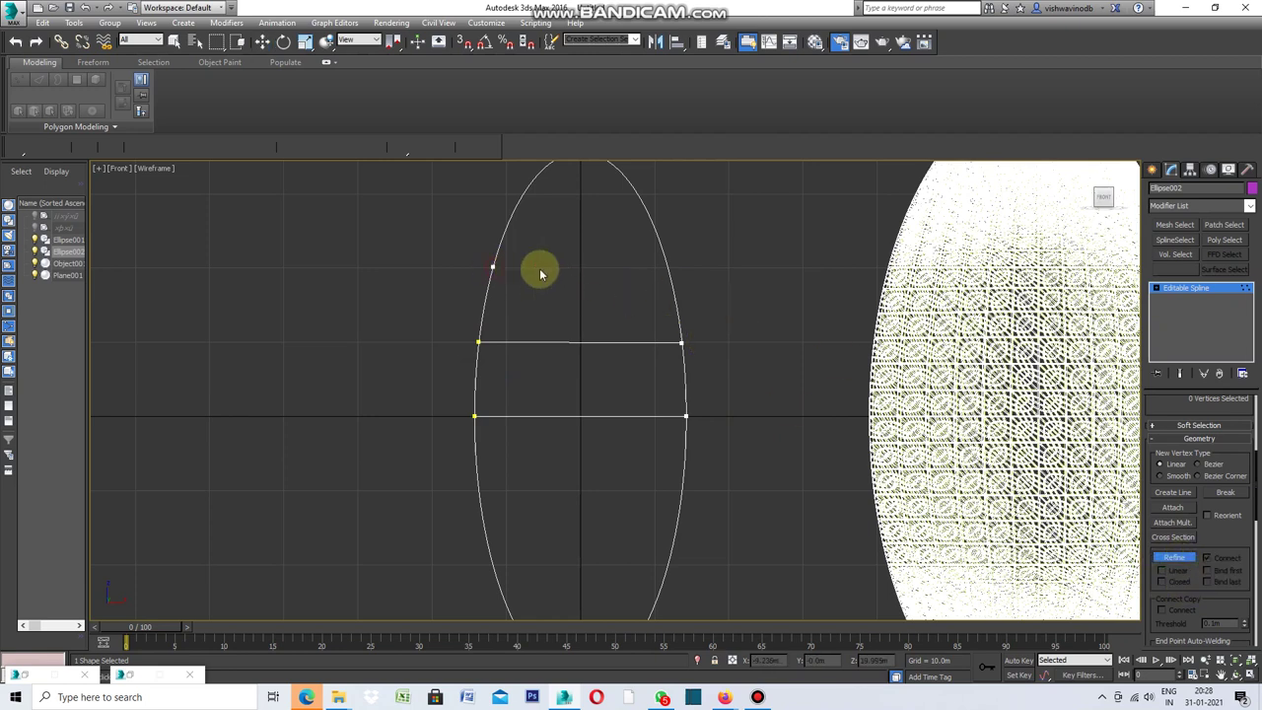
left_click(669, 266)
left_click(1173, 558)
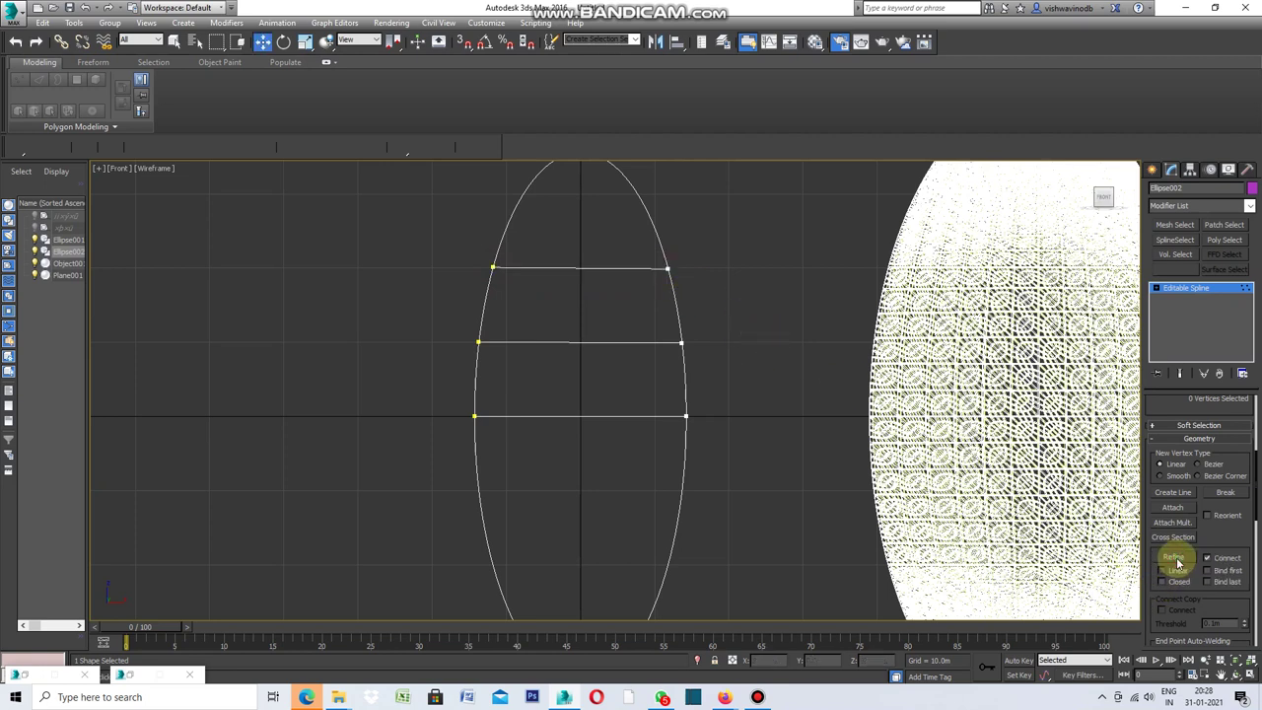
left_click(1174, 558)
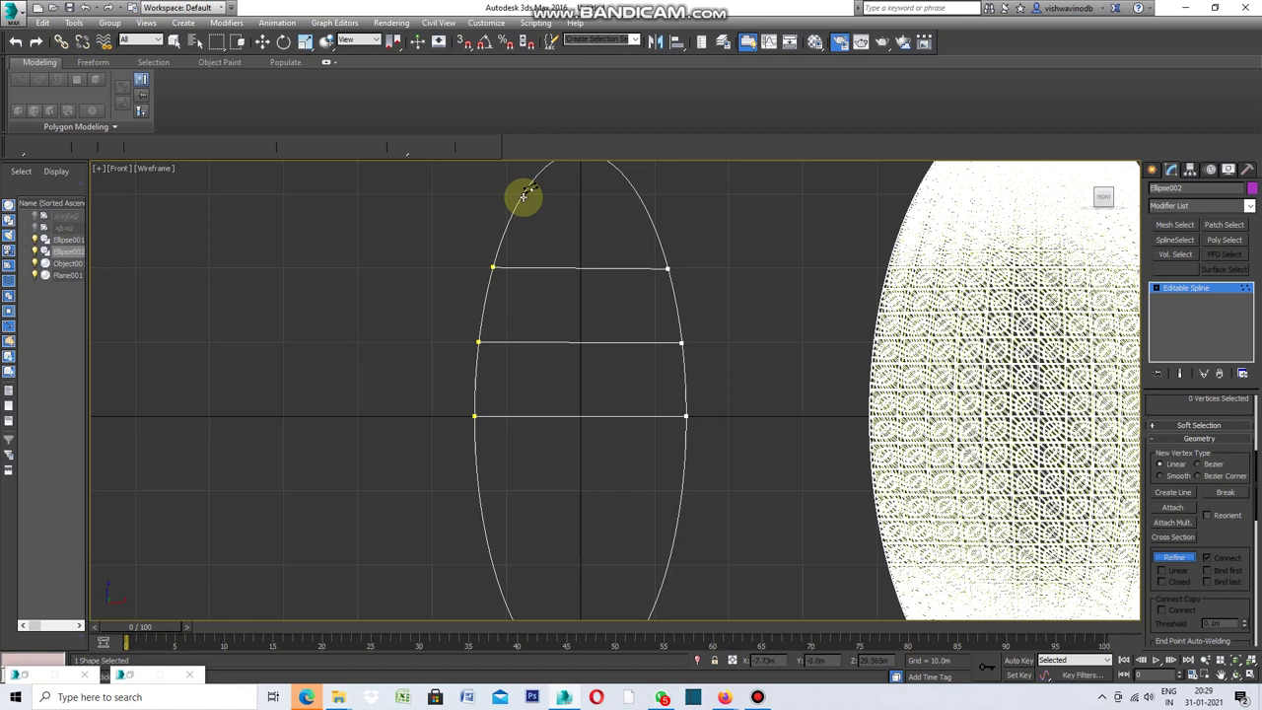
Add a rung near the ellipse's top and another across its lower part.
left_click(523, 194)
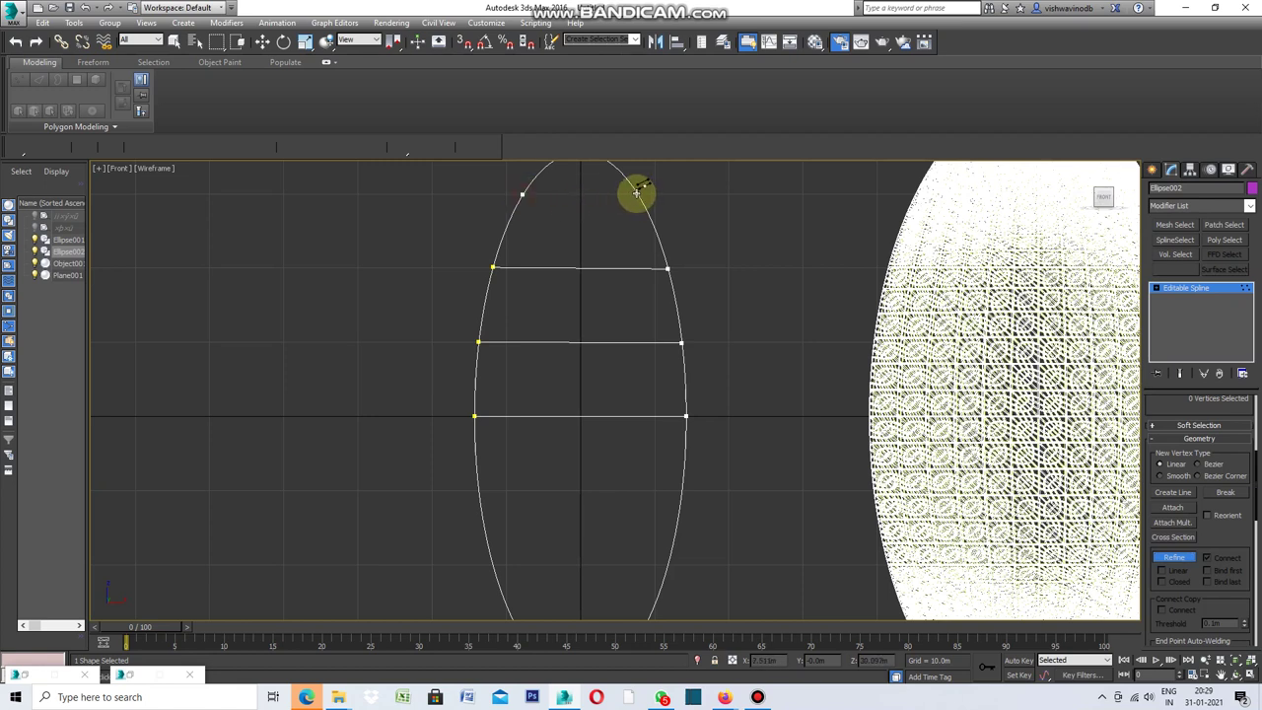
left_click(638, 194)
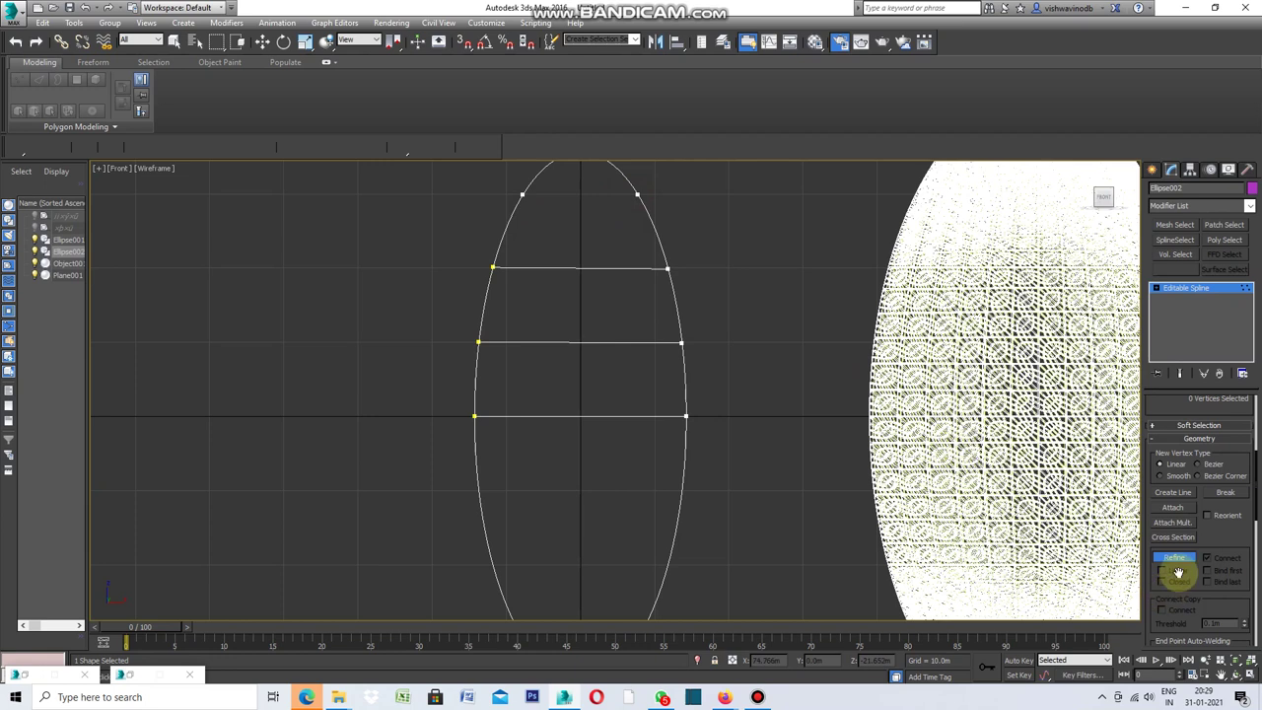
left_click(1178, 561)
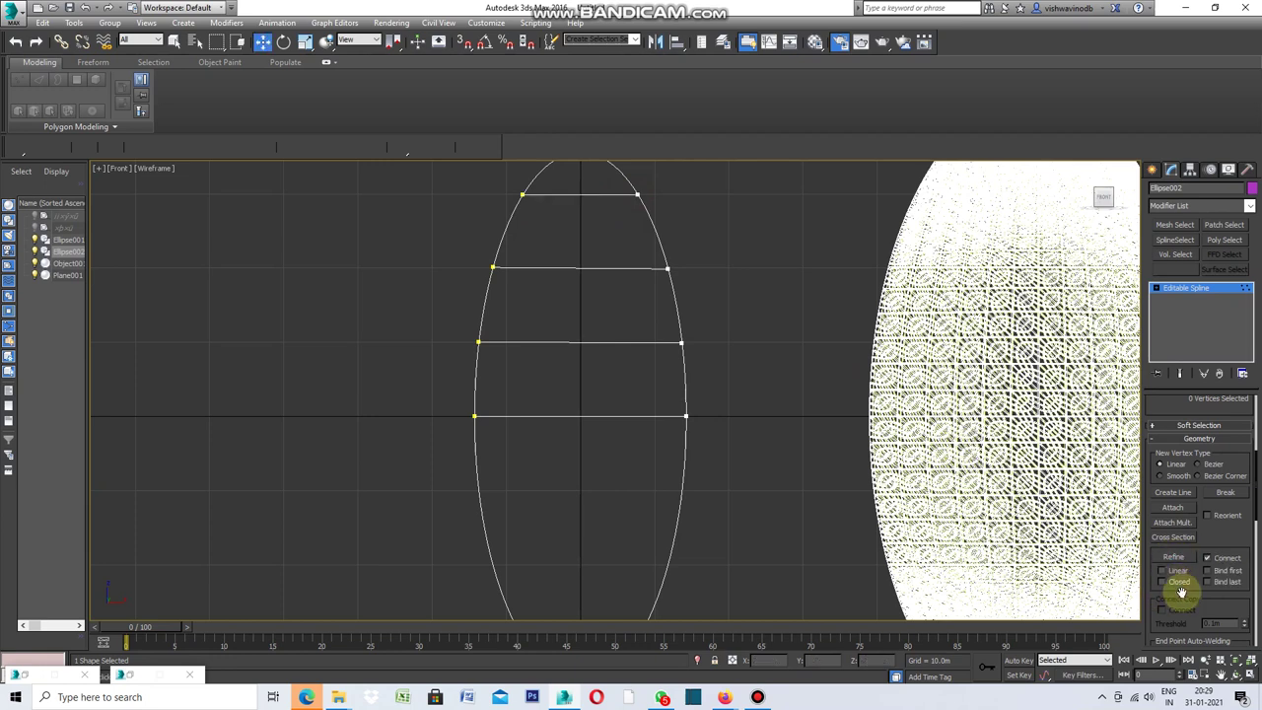
left_click(1173, 556)
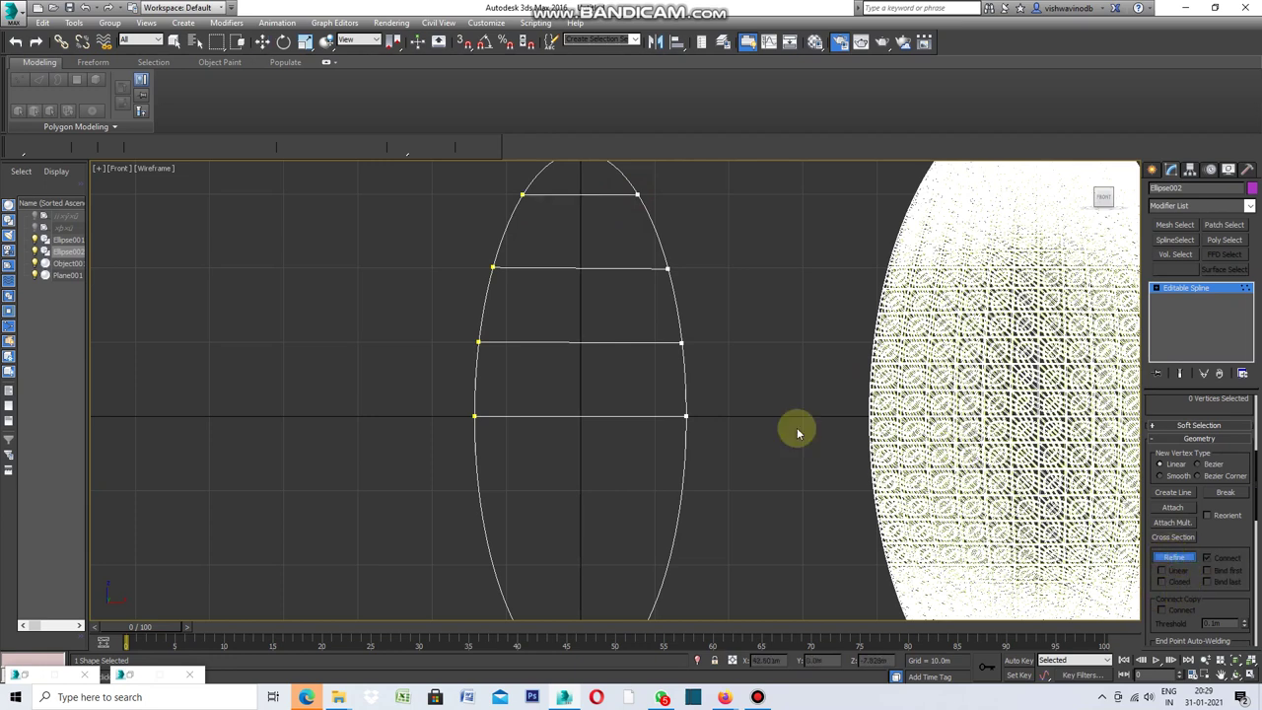
left_click(478, 488)
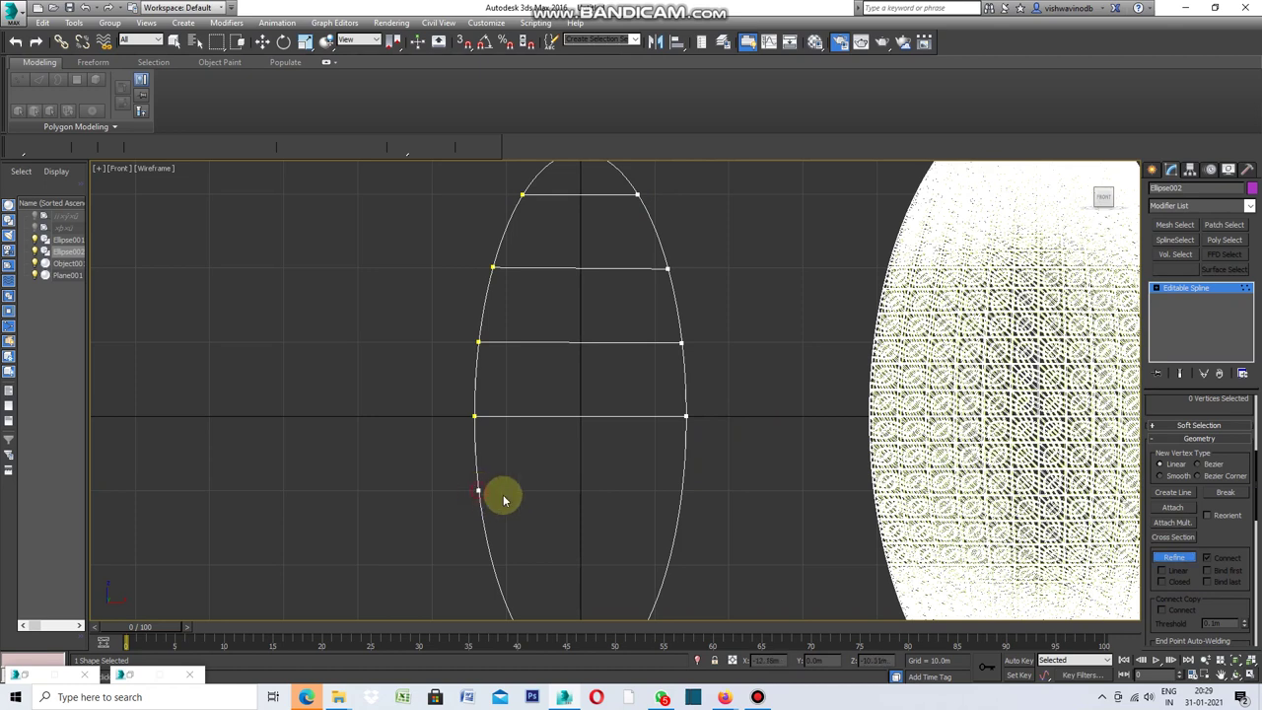
left_click(683, 490)
left_click(1173, 557)
Add two more rungs lower down, the last near the ellipse's bottom.
scroll(672, 384, "down", 2)
scroll(617, 533, "up", 2)
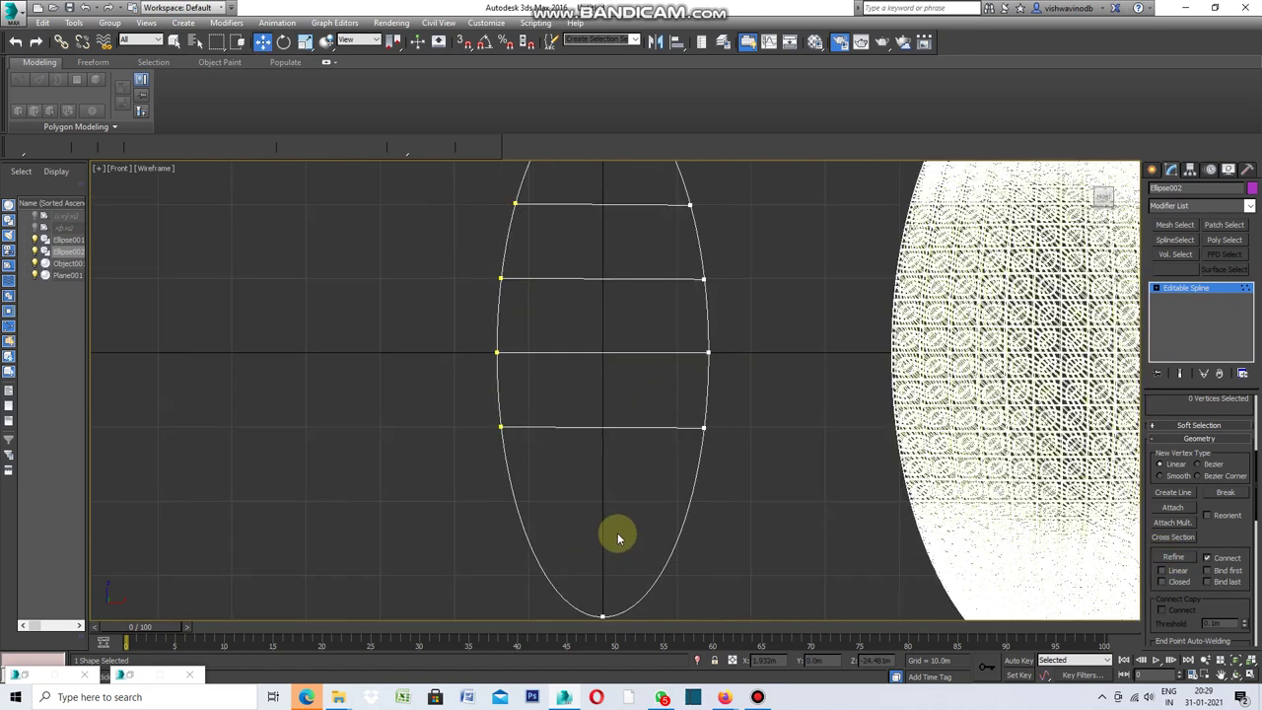
left_click(1173, 557)
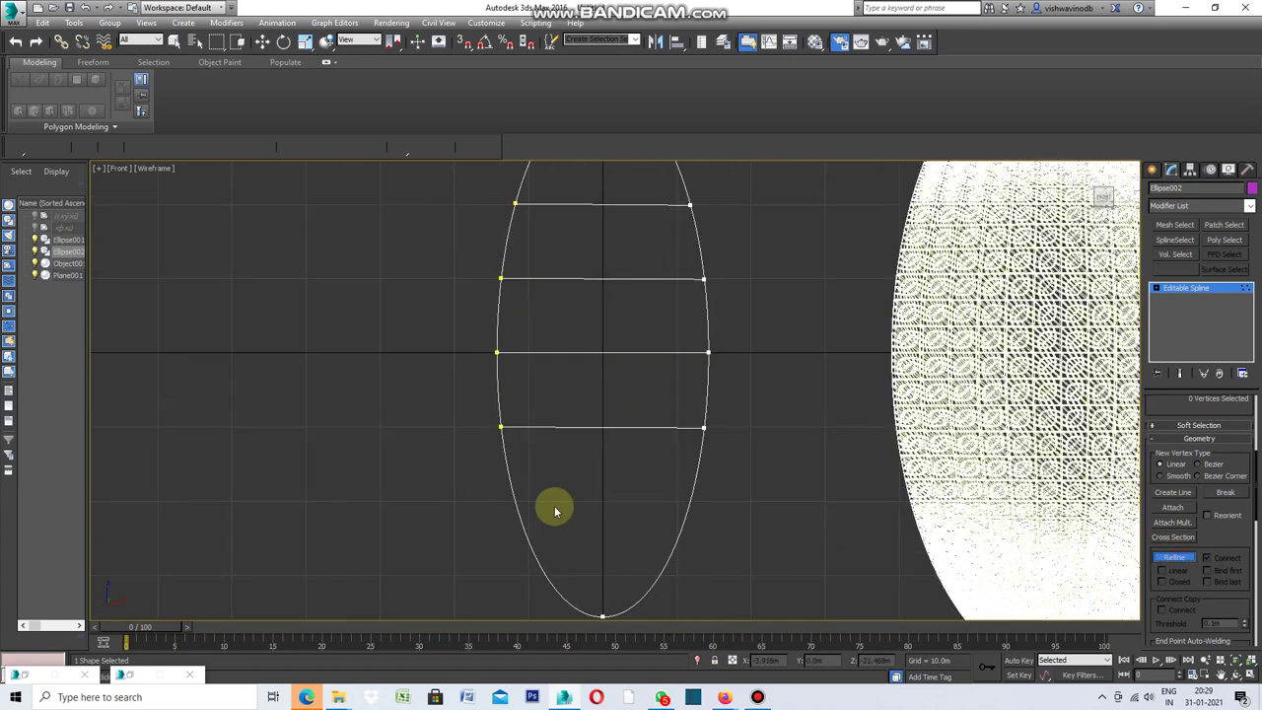
left_click(516, 502)
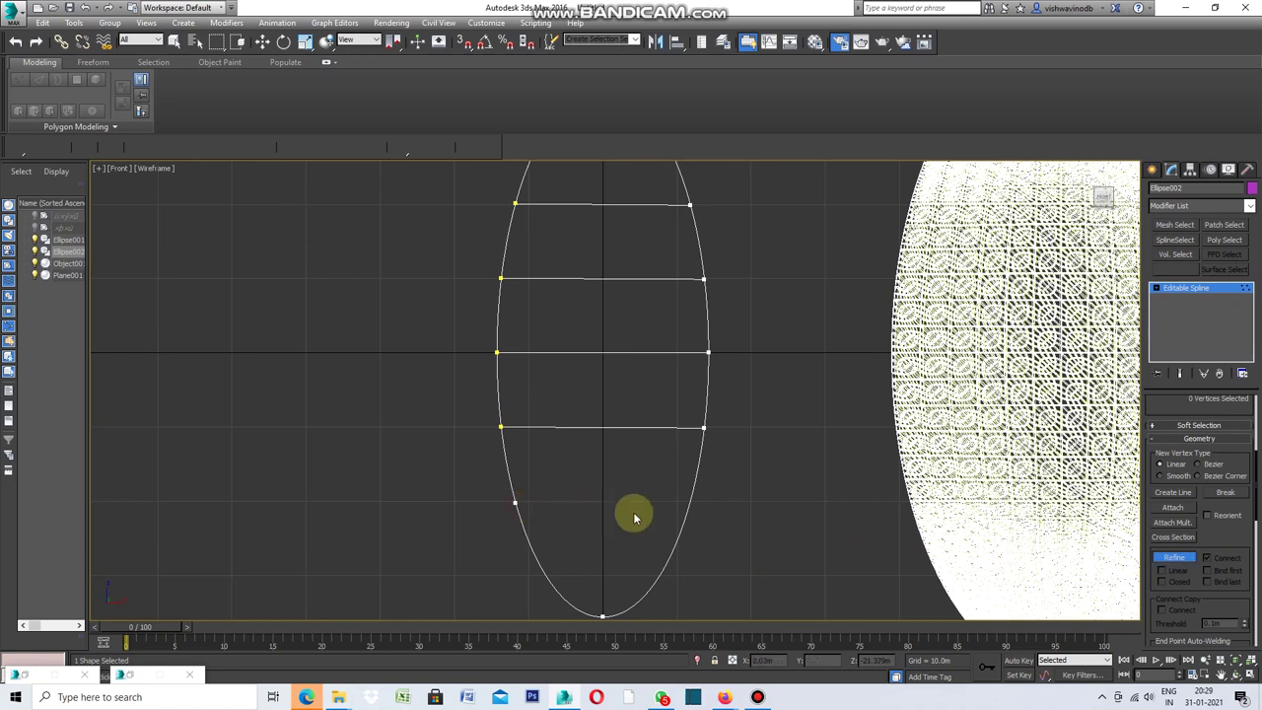
left_click(691, 500)
left_click(1173, 558)
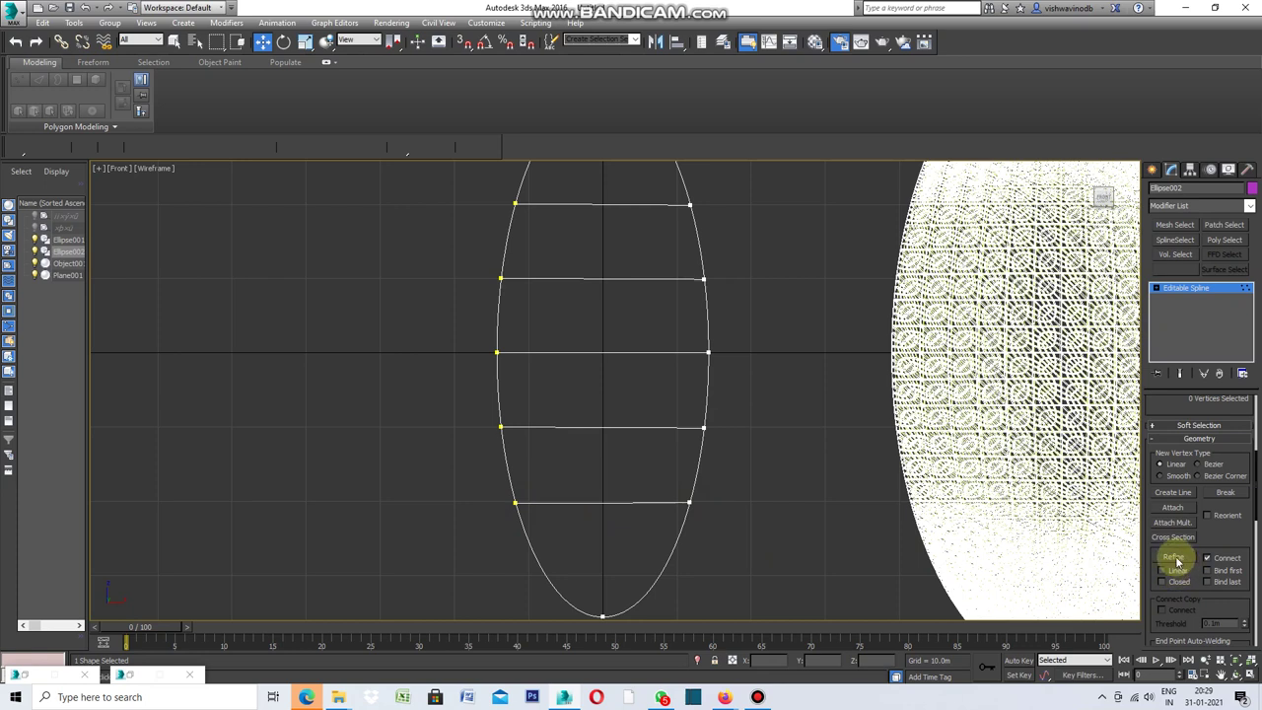
left_click(1174, 558)
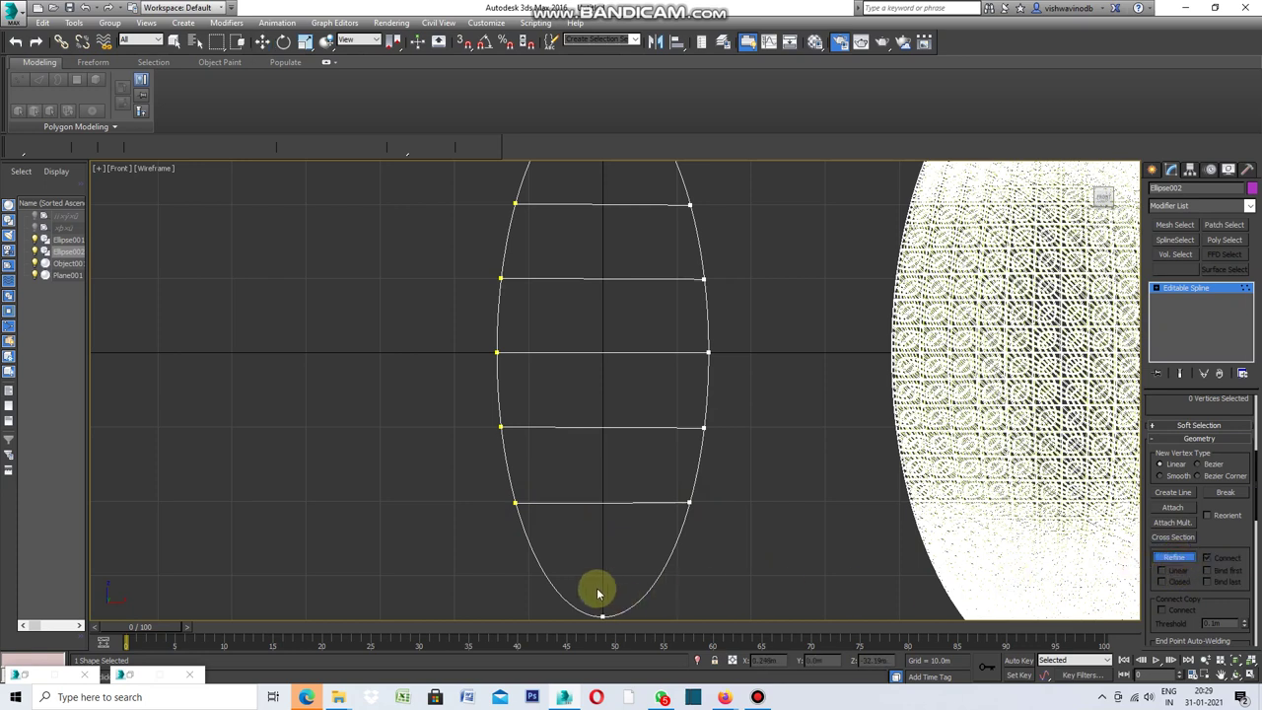
left_click(545, 576)
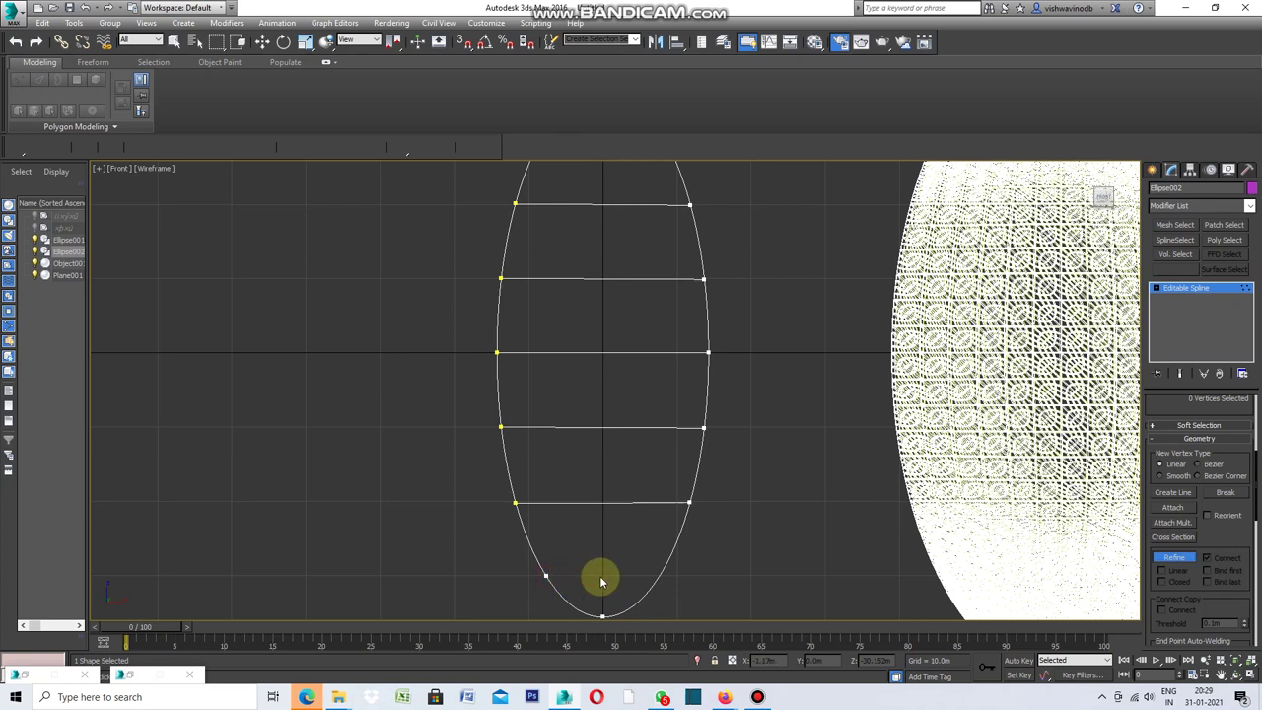
left_click(660, 574)
left_click(1183, 562)
Begin a vertical refine line at the ellipse's bottom vertex.
left_click(1172, 560)
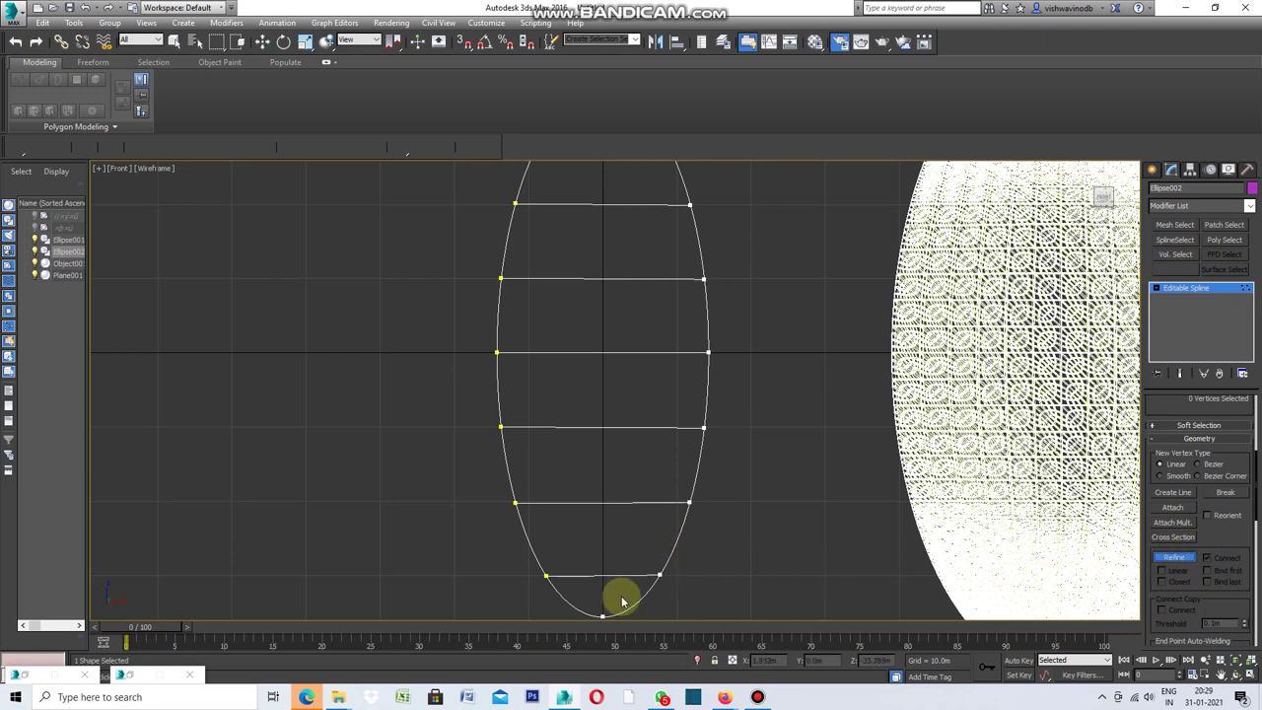
scroll(636, 532, "down", 2)
scroll(630, 577, "up", 2)
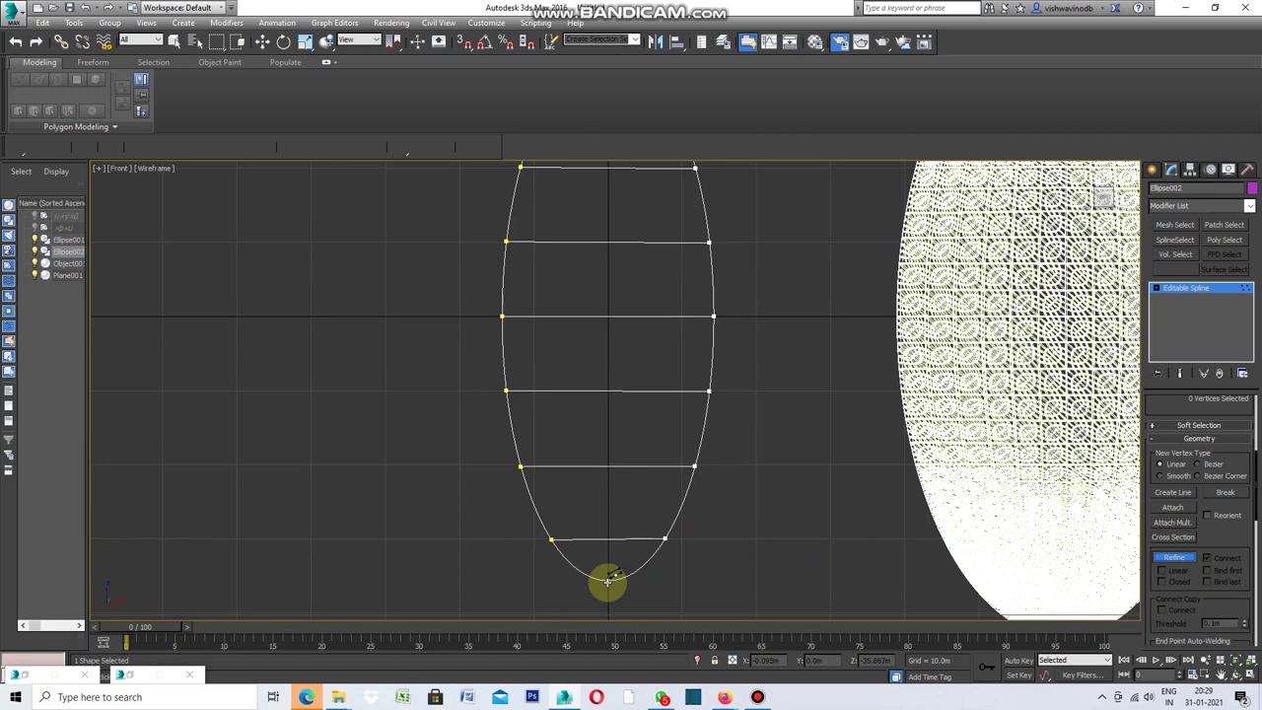
left_click(608, 580)
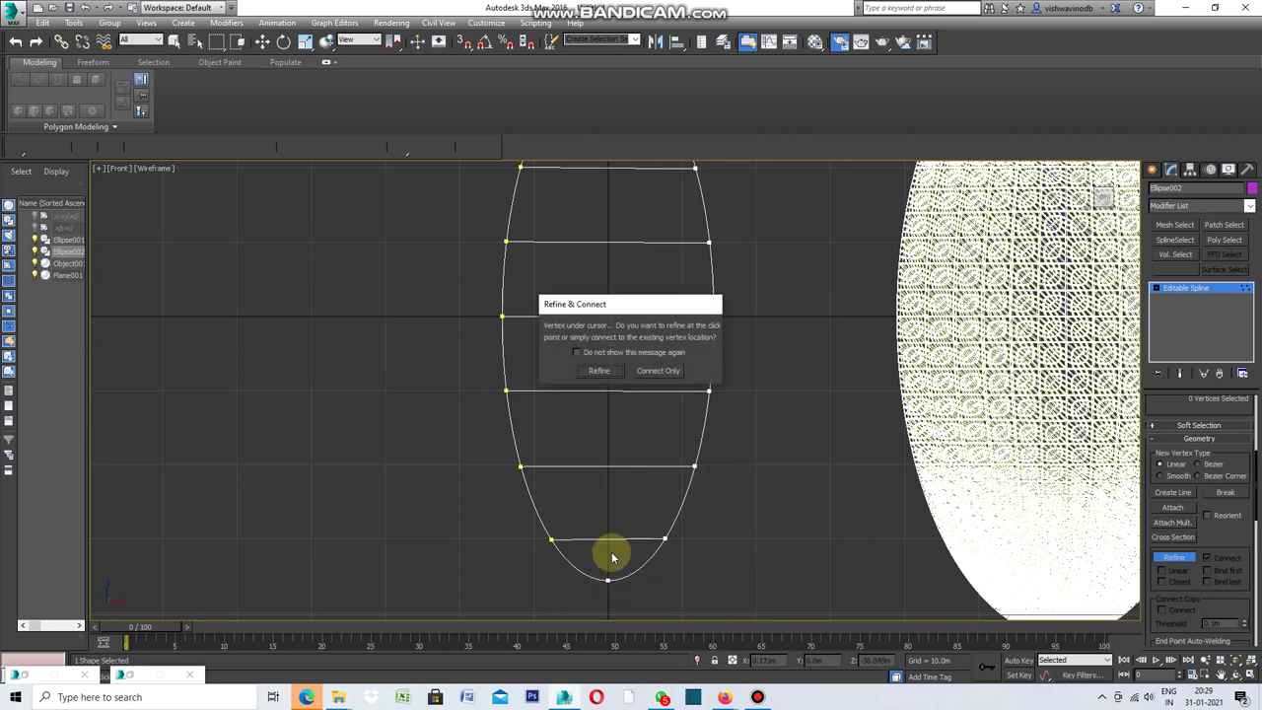
Connect the bottom vertex and run the centre line through the lower six rungs' midpoints.
left_click(658, 371)
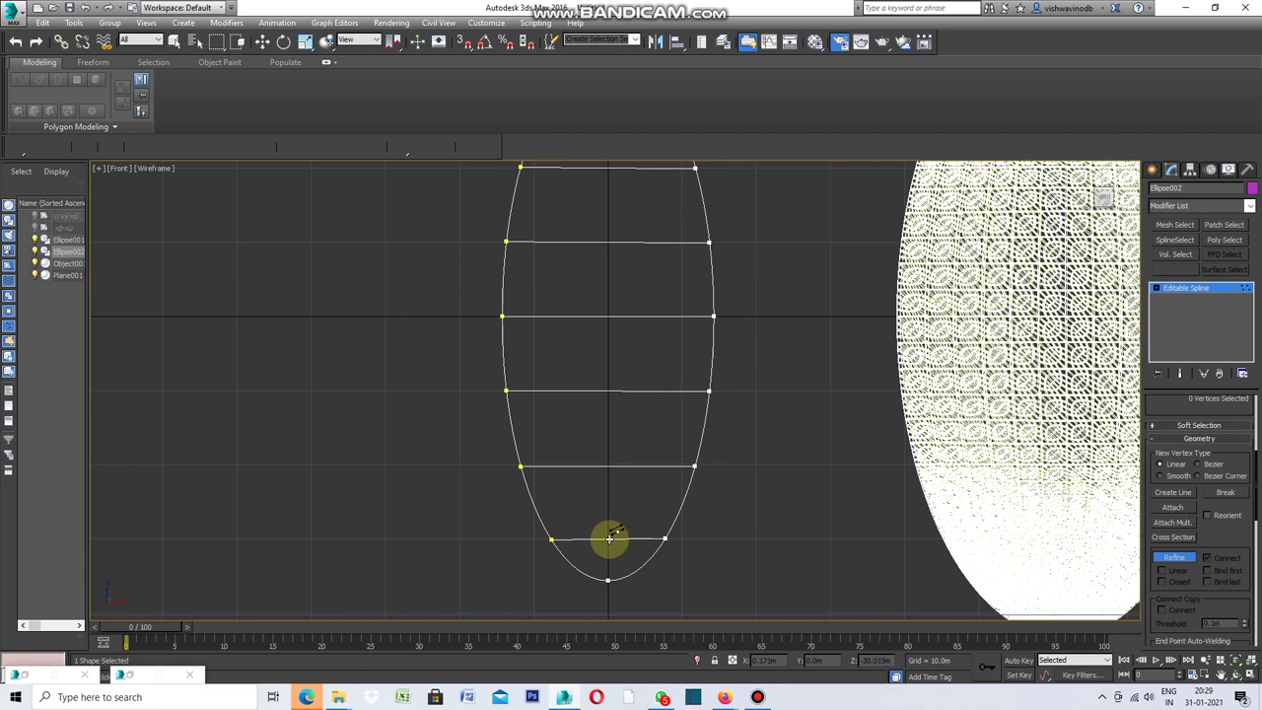
left_click(609, 538)
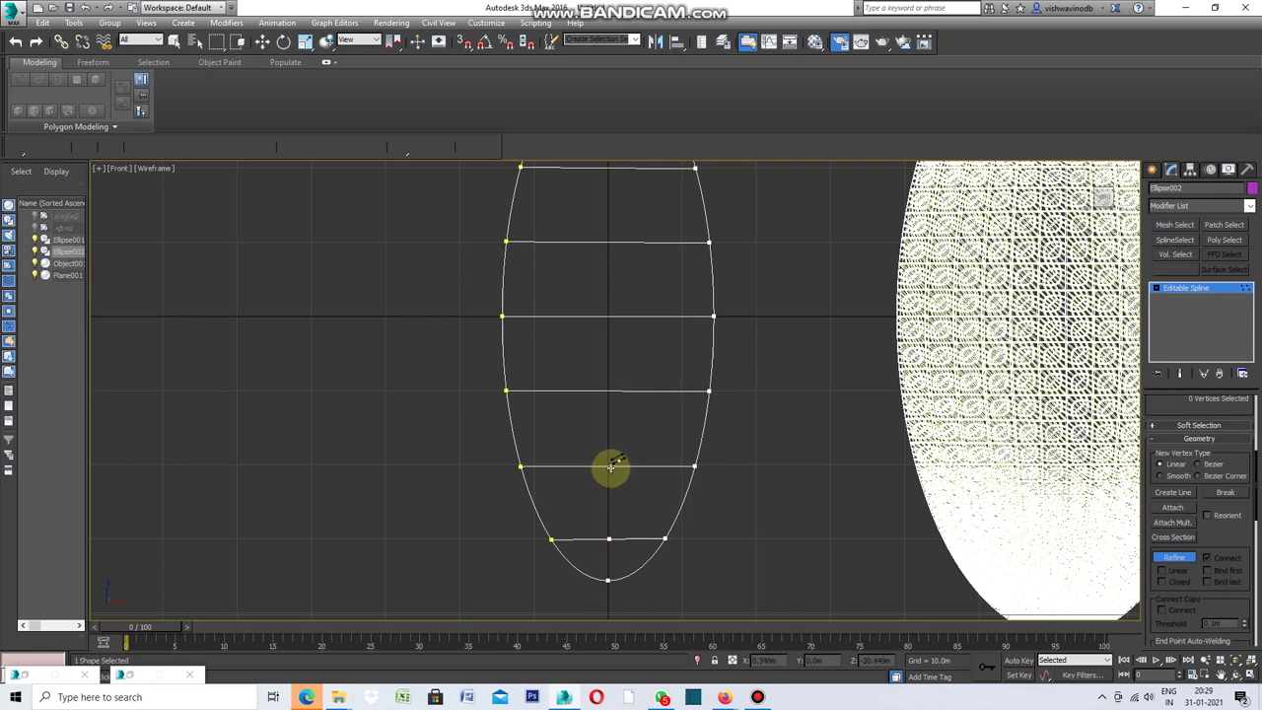
left_click(610, 466)
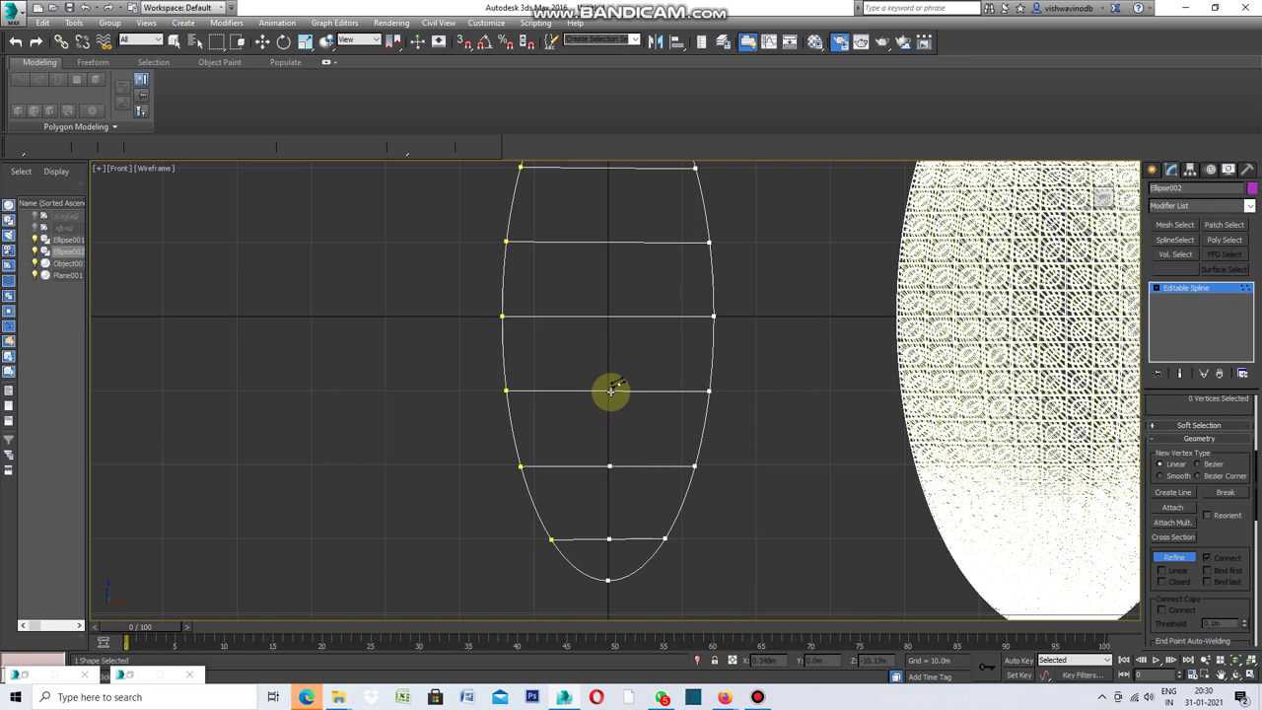
left_click(610, 391)
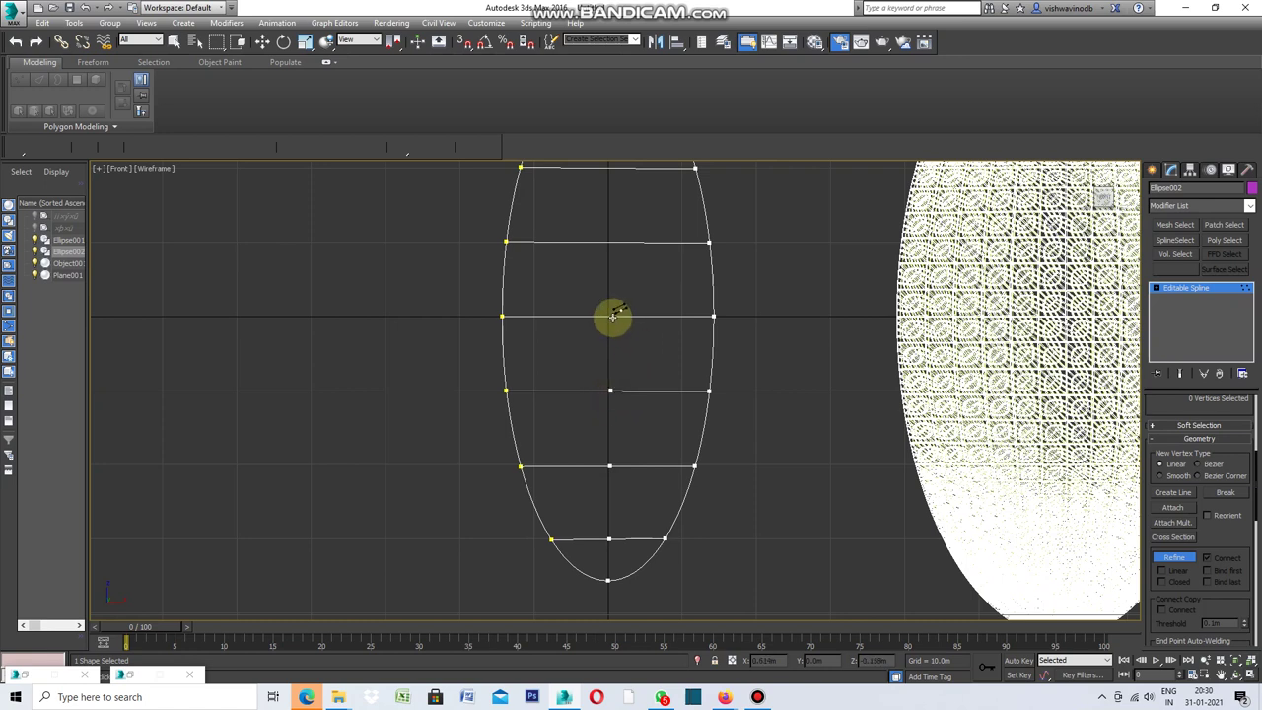
left_click(610, 316)
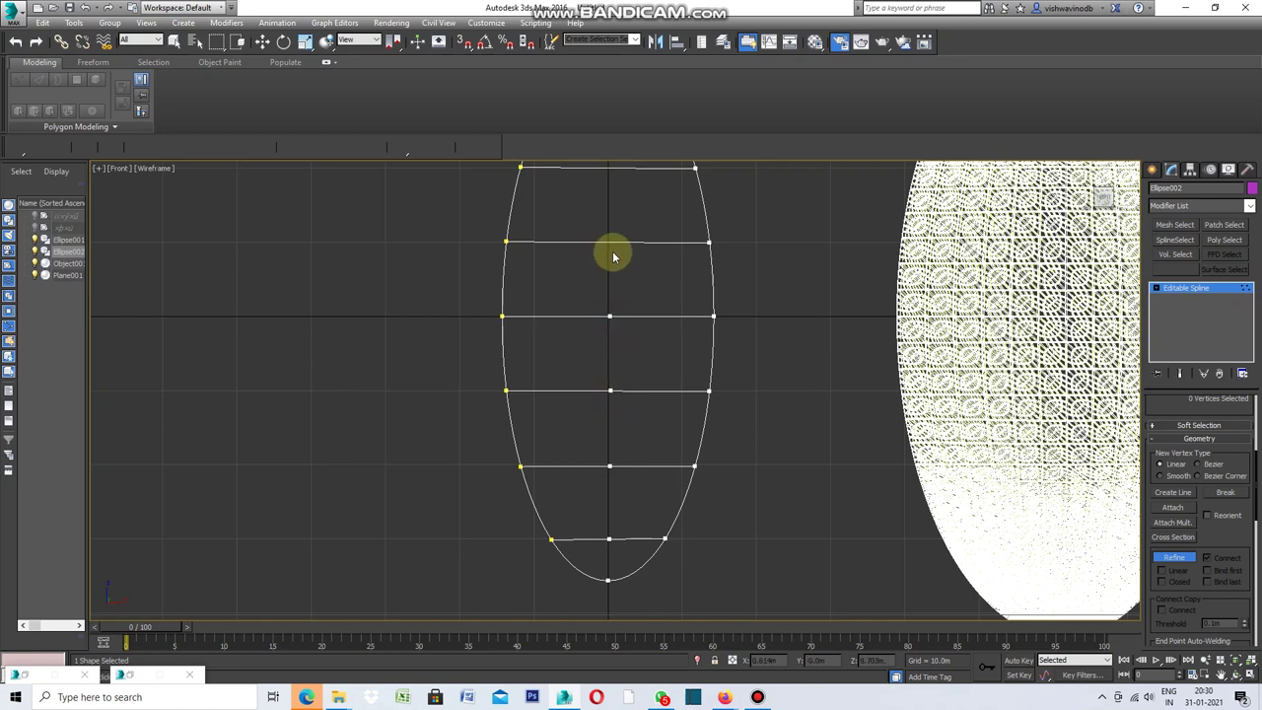
left_click(610, 241)
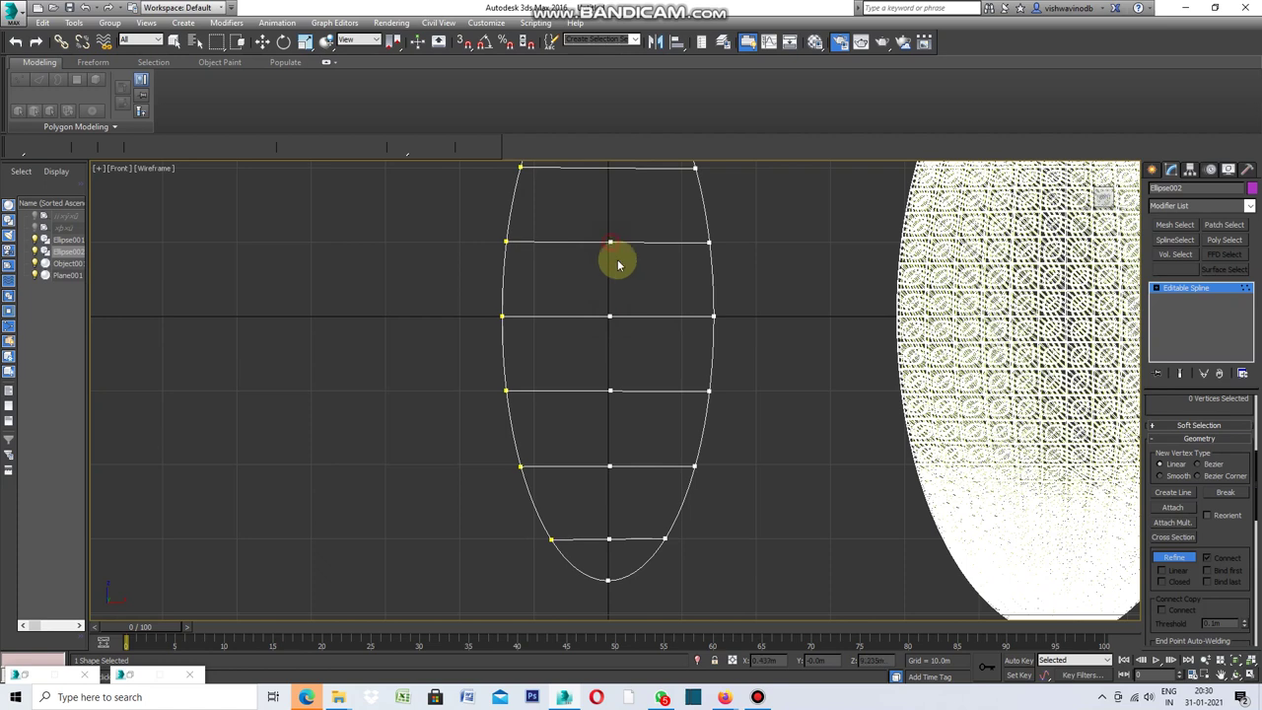
left_click(610, 168)
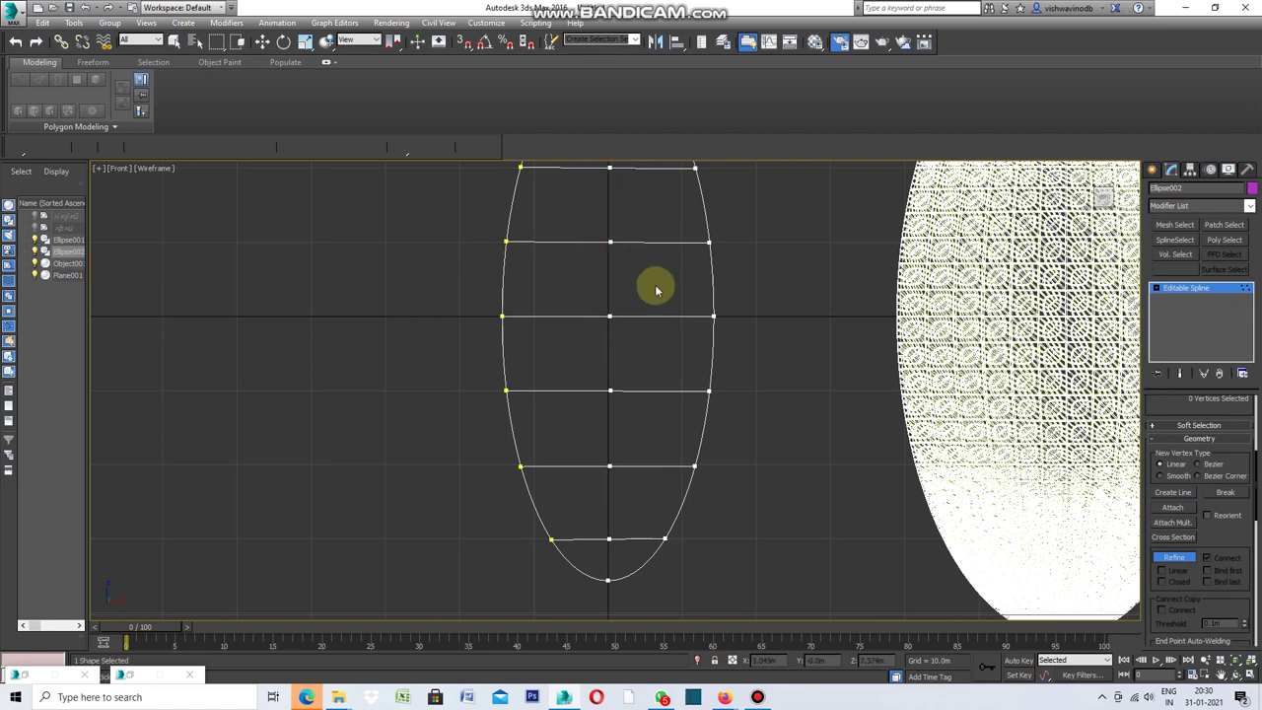
Finish the centre line through the uppermost rung to the top vertex.
scroll(670, 385, "down", 2)
scroll(674, 306, "down", 2)
scroll(643, 222, "up", 2)
scroll(649, 248, "up", 2)
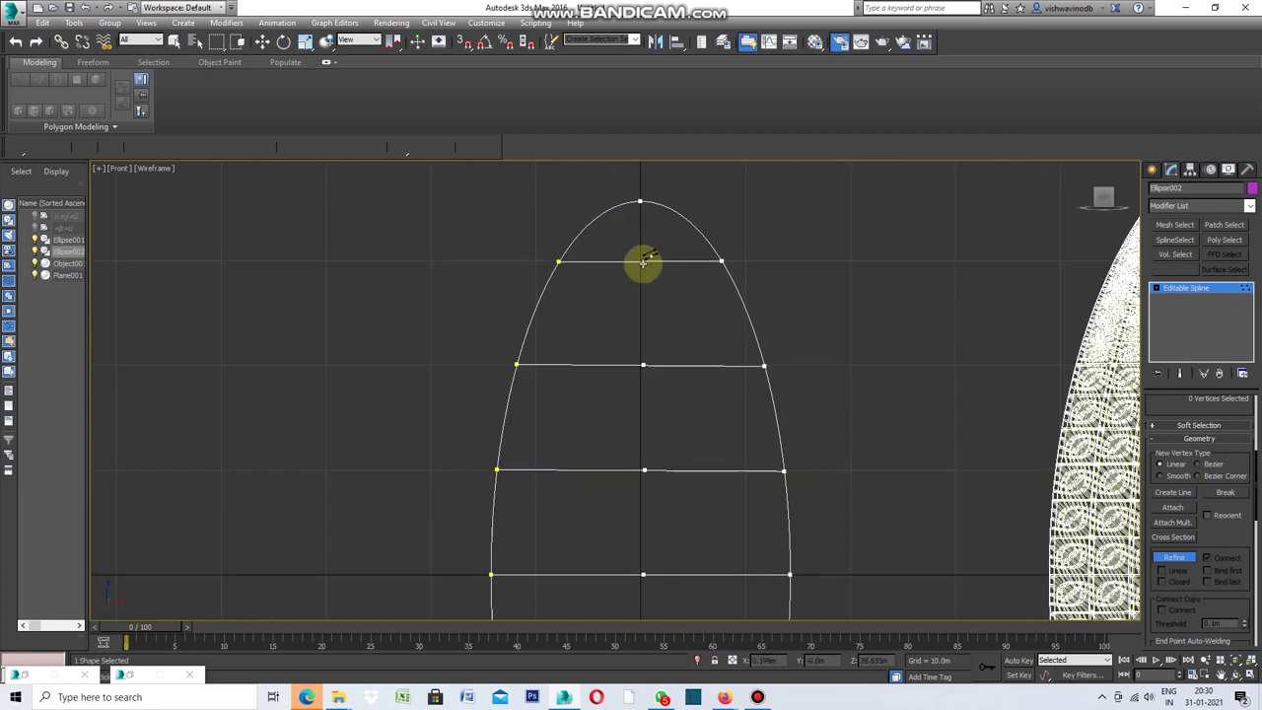
left_click(643, 261)
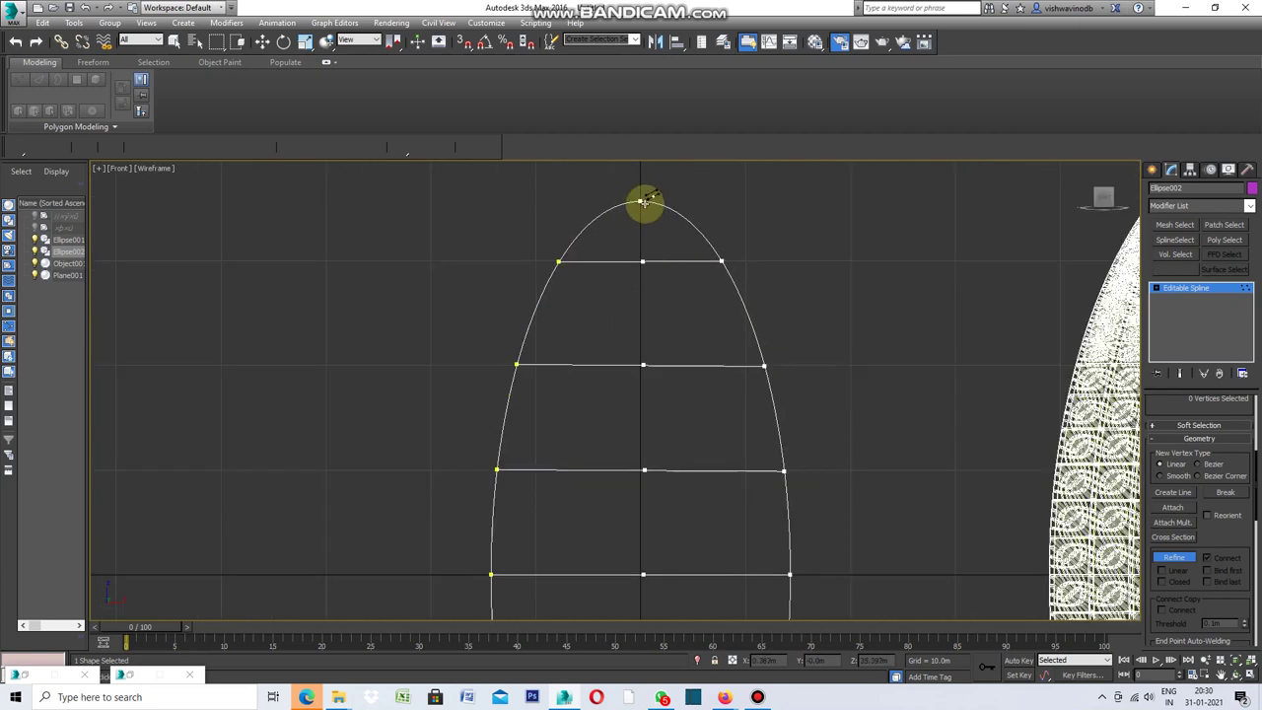
left_click(640, 204)
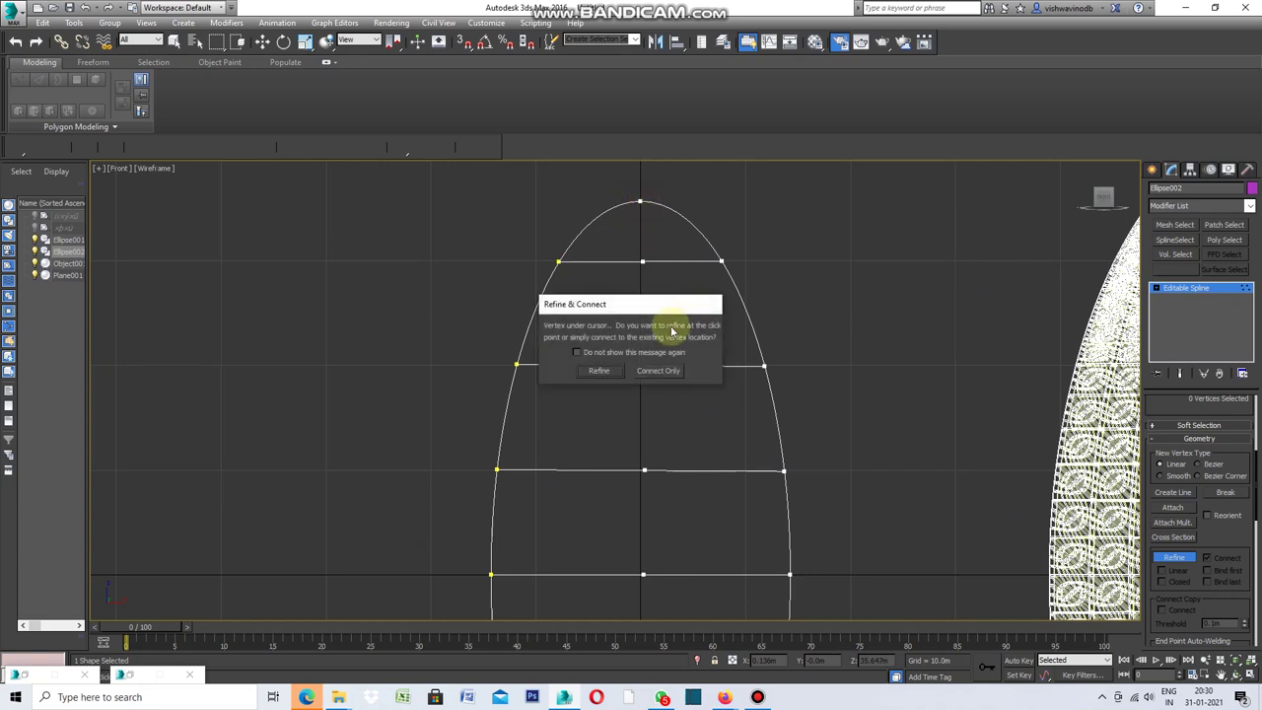
left_click(653, 367)
left_click(1174, 557)
scroll(628, 292, "down", 3)
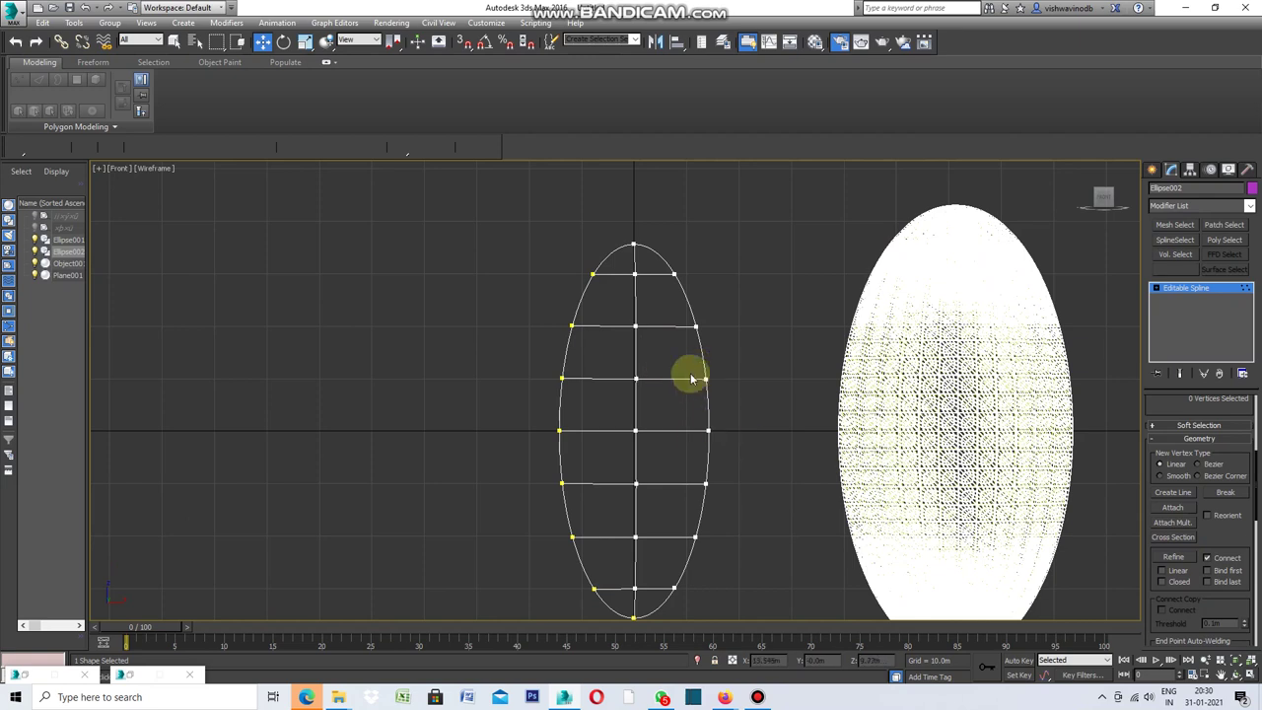
Move the middle column of vertices in the Top view into a shallow arc.
left_click_drag(650, 265, 613, 599)
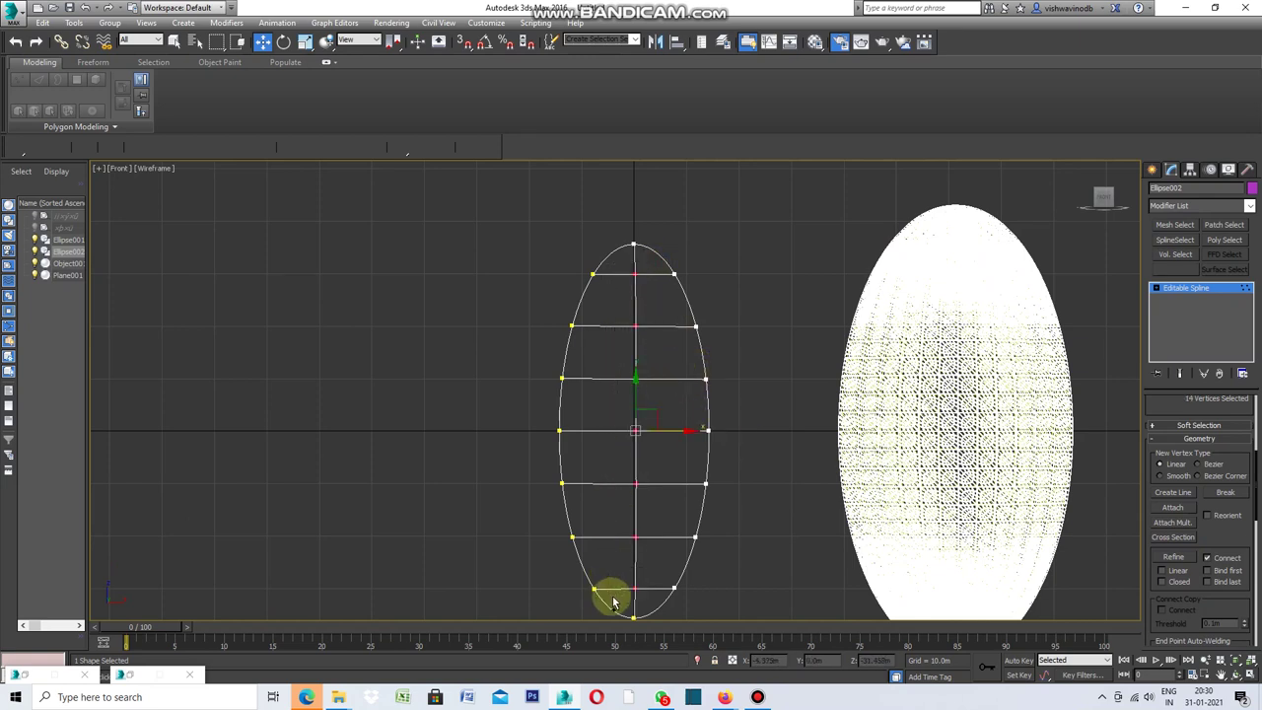
left_click(635, 586)
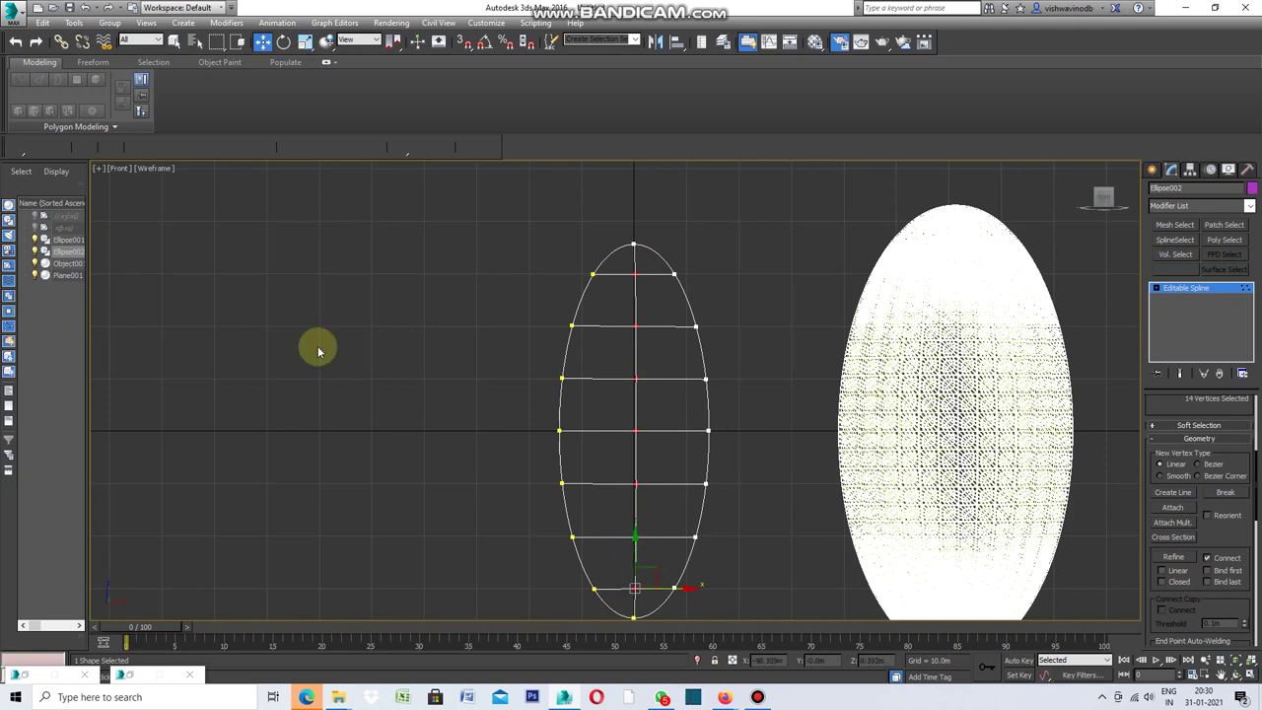
left_click(99, 171)
left_click(129, 184)
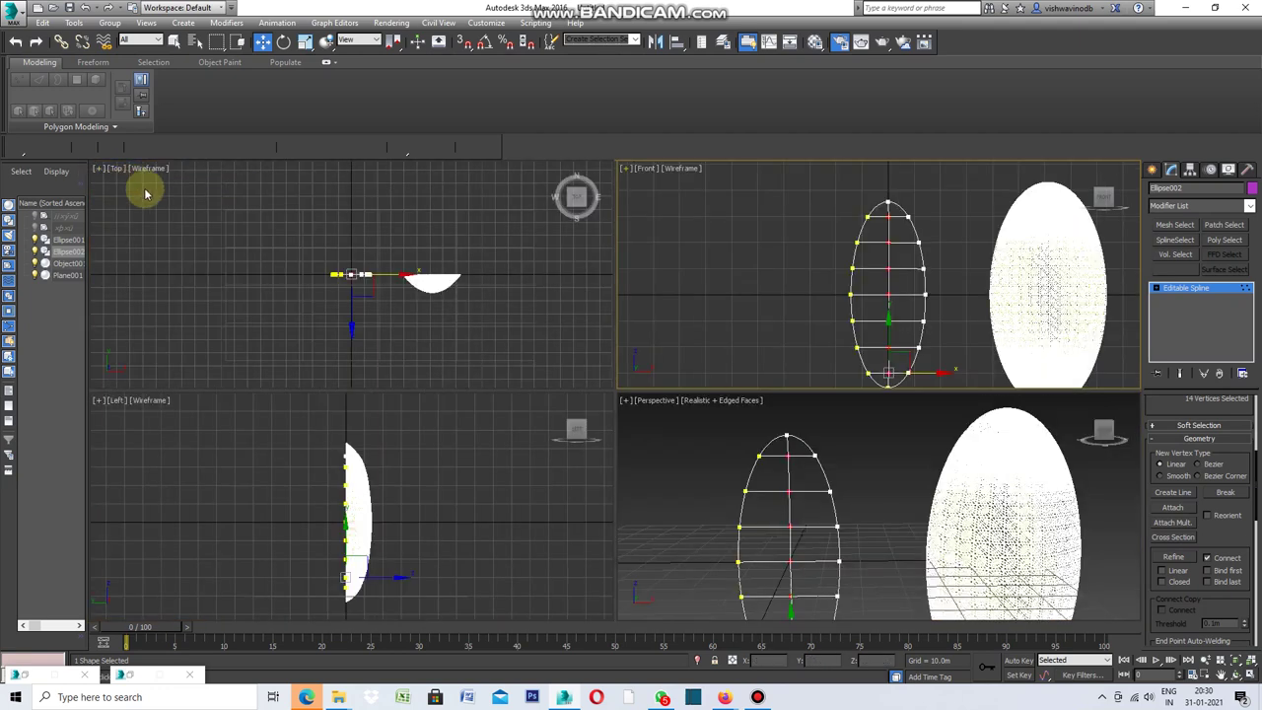
left_click_drag(375, 220, 376, 256)
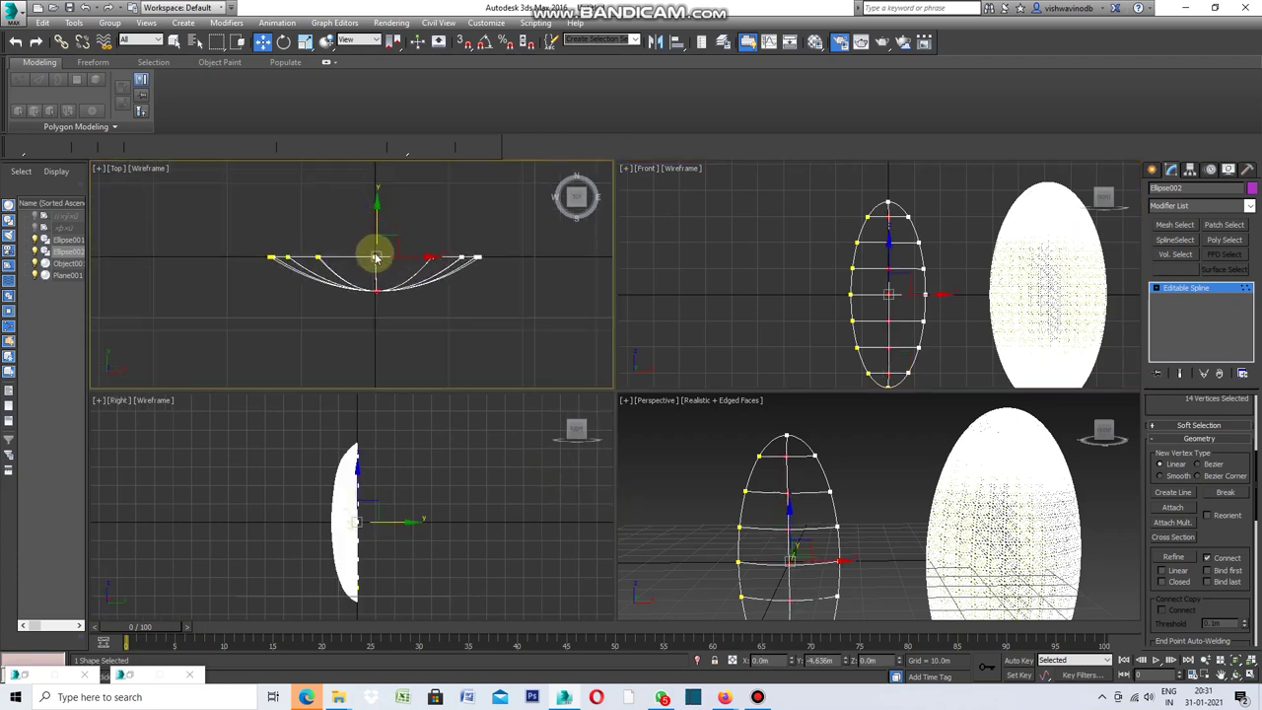
left_click_drag(375, 256, 375, 264)
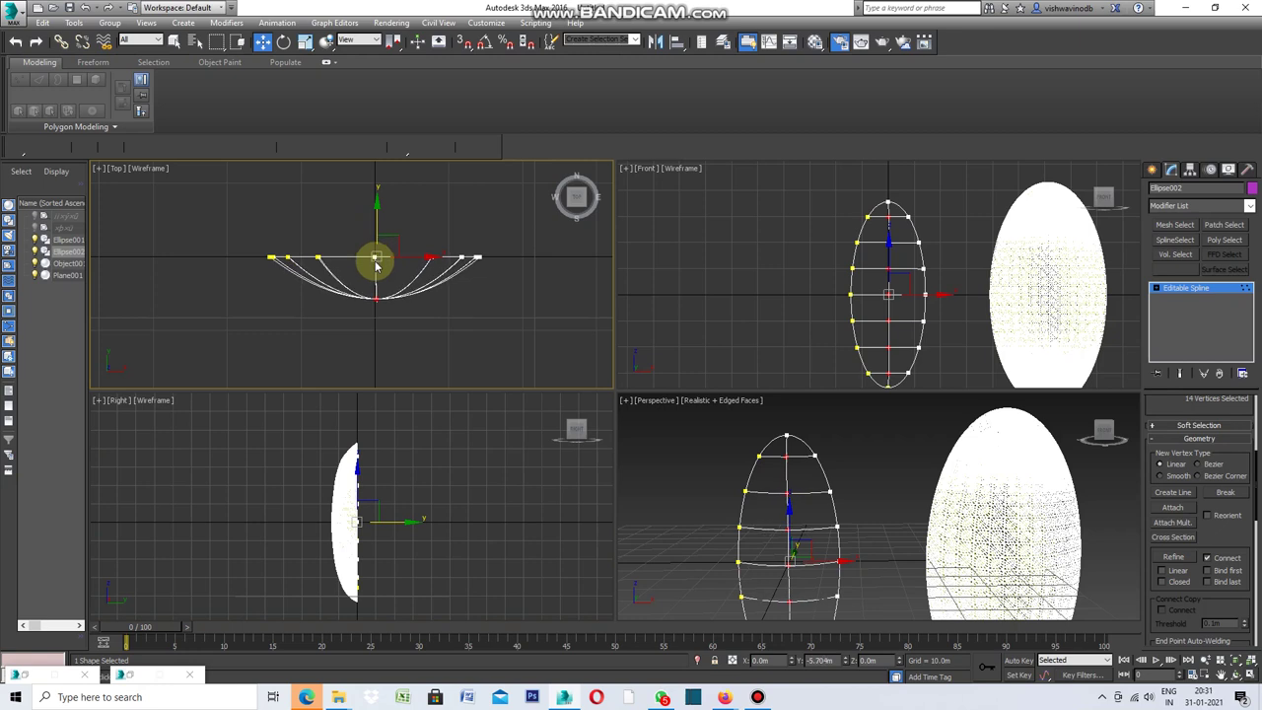
left_click(483, 317)
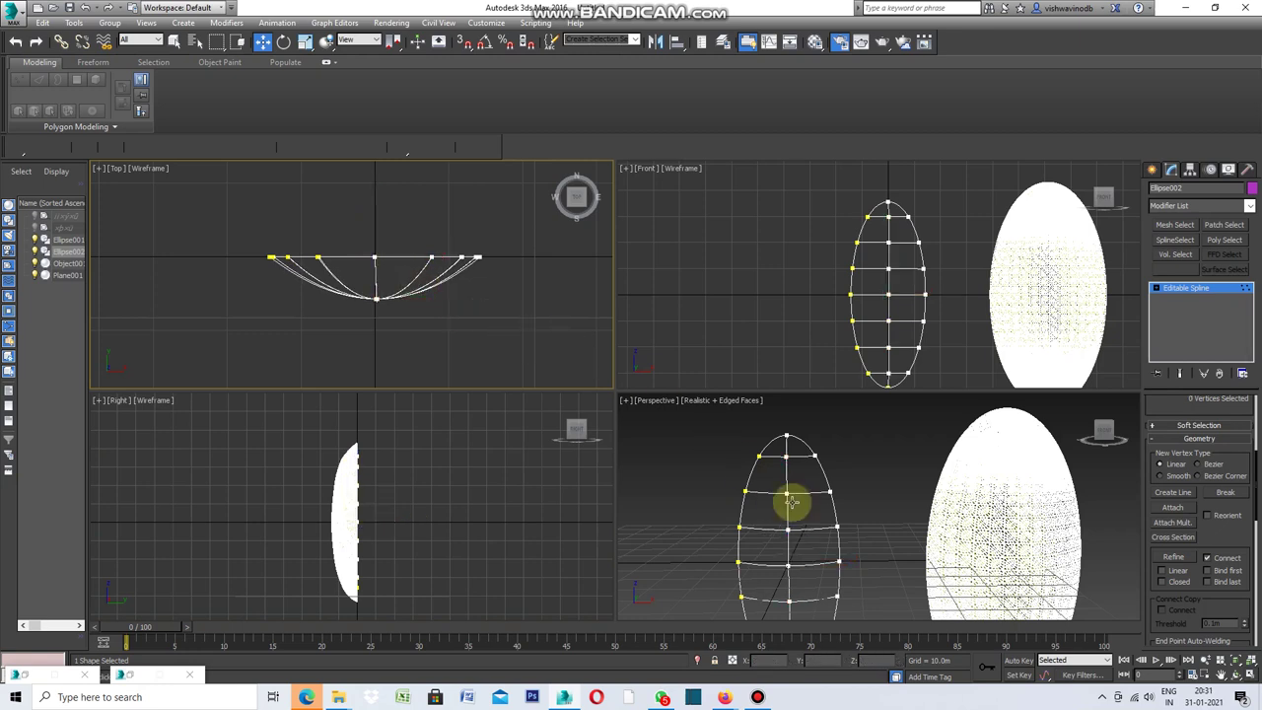
Move the whole Ellipse002 along Y to about -27.8m, away from the egg.
key("alt+w")
left_click(1152, 170)
left_click(1172, 171)
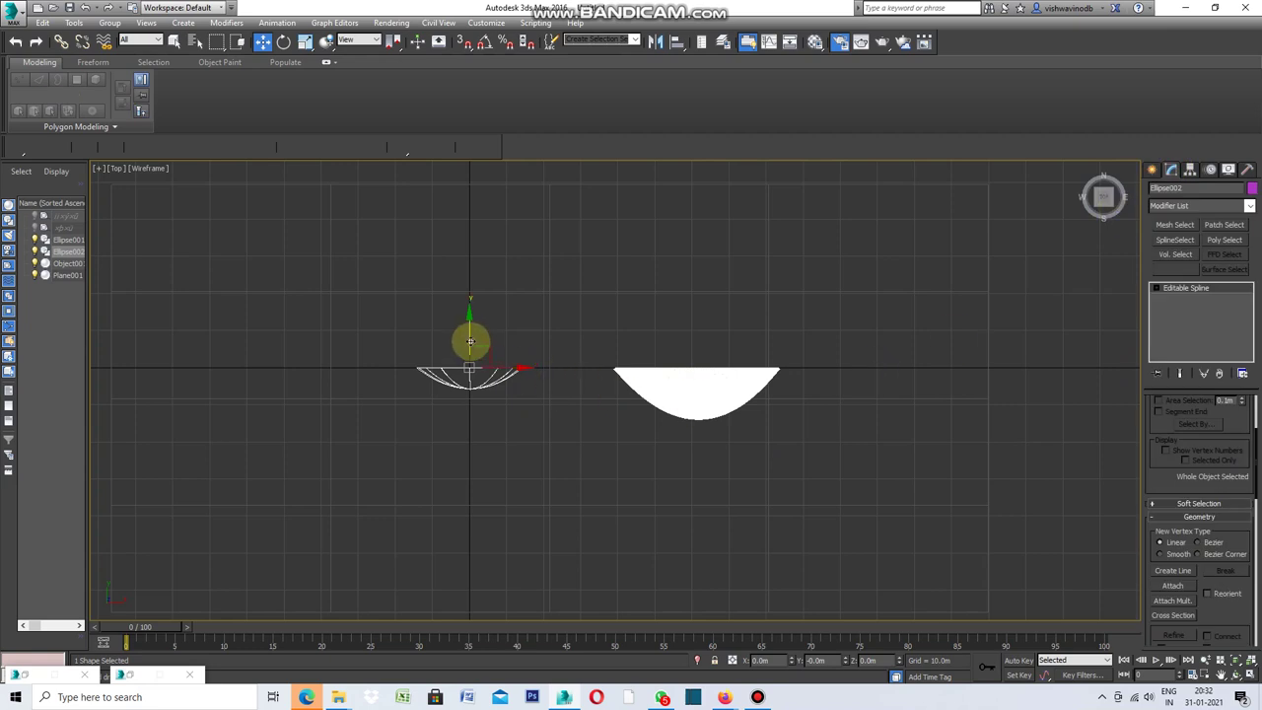
left_click_drag(470, 340, 477, 443)
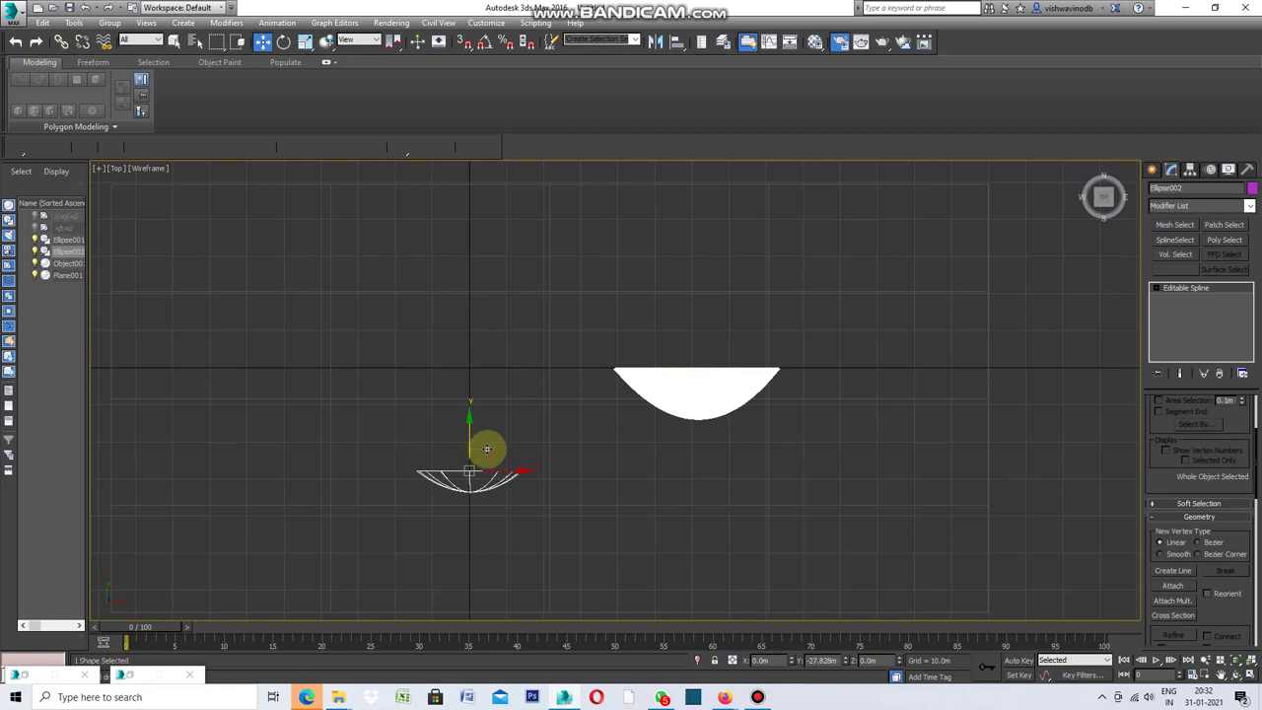
left_click(101, 169)
left_click(124, 178)
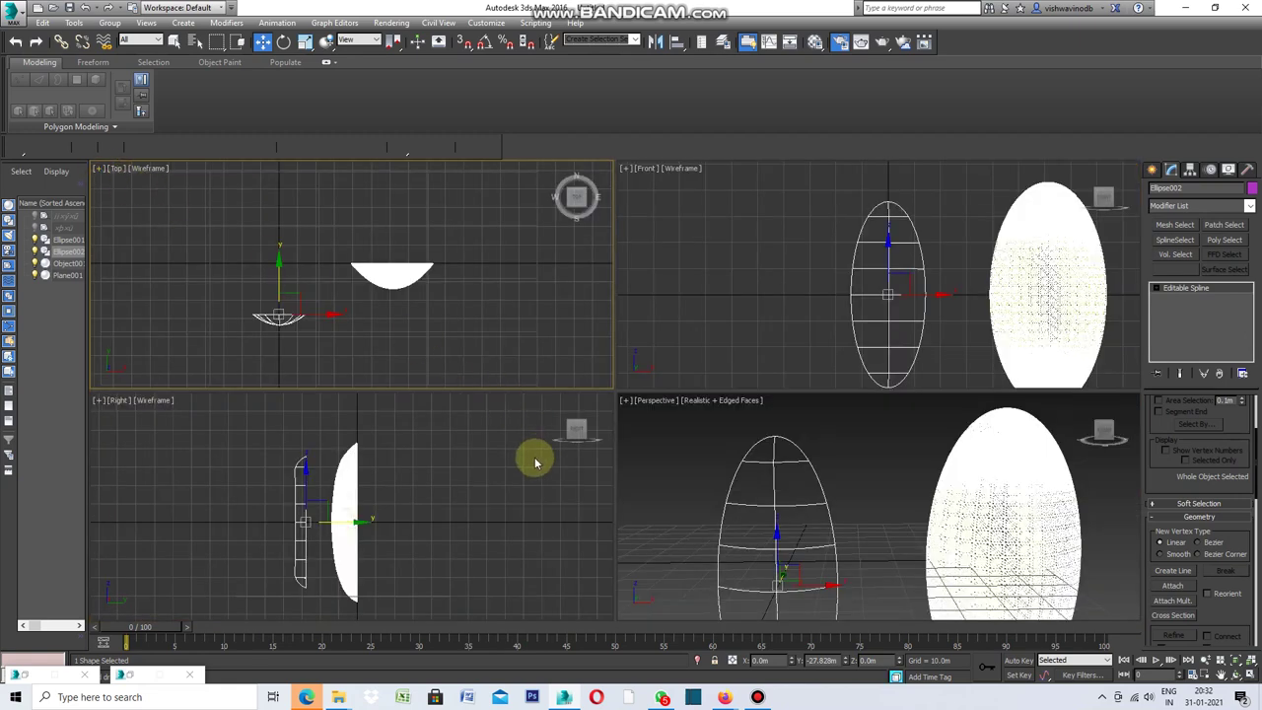
left_click(98, 403)
In the Right view, push the outer column of spline vertices slightly outward.
left_click(128, 414)
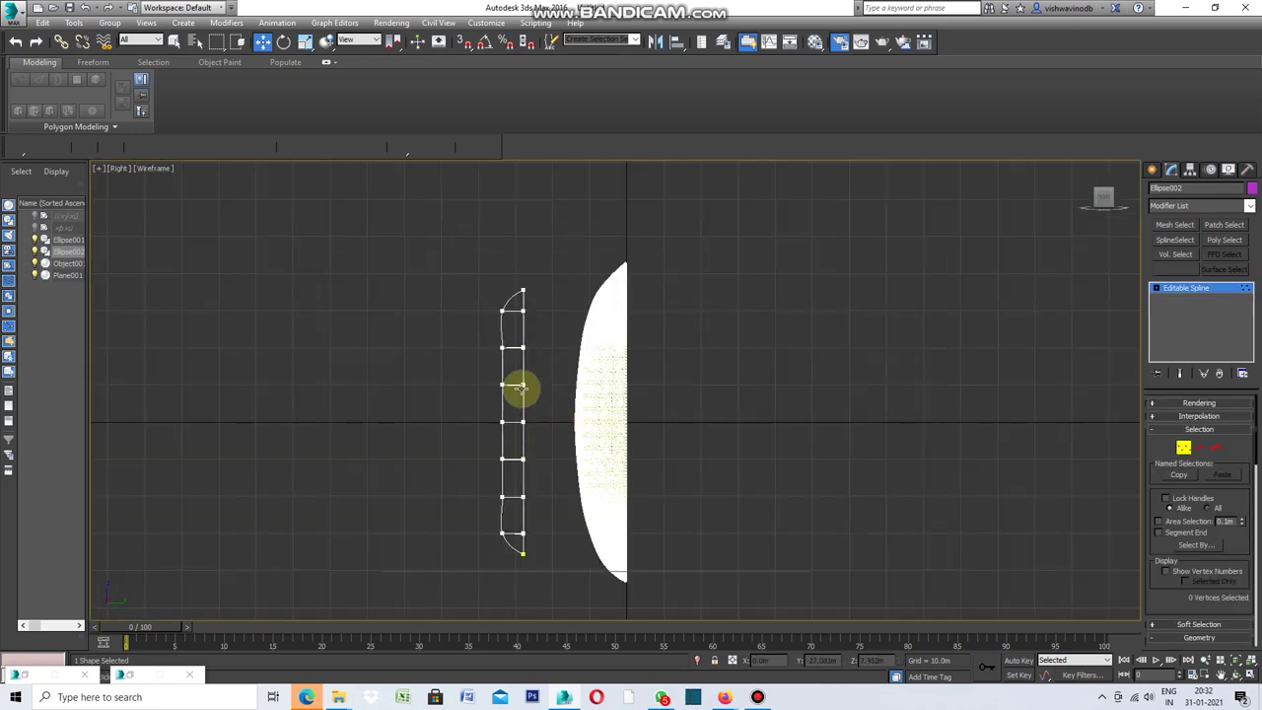
left_click_drag(511, 345, 484, 502)
left_click_drag(536, 423, 527, 425)
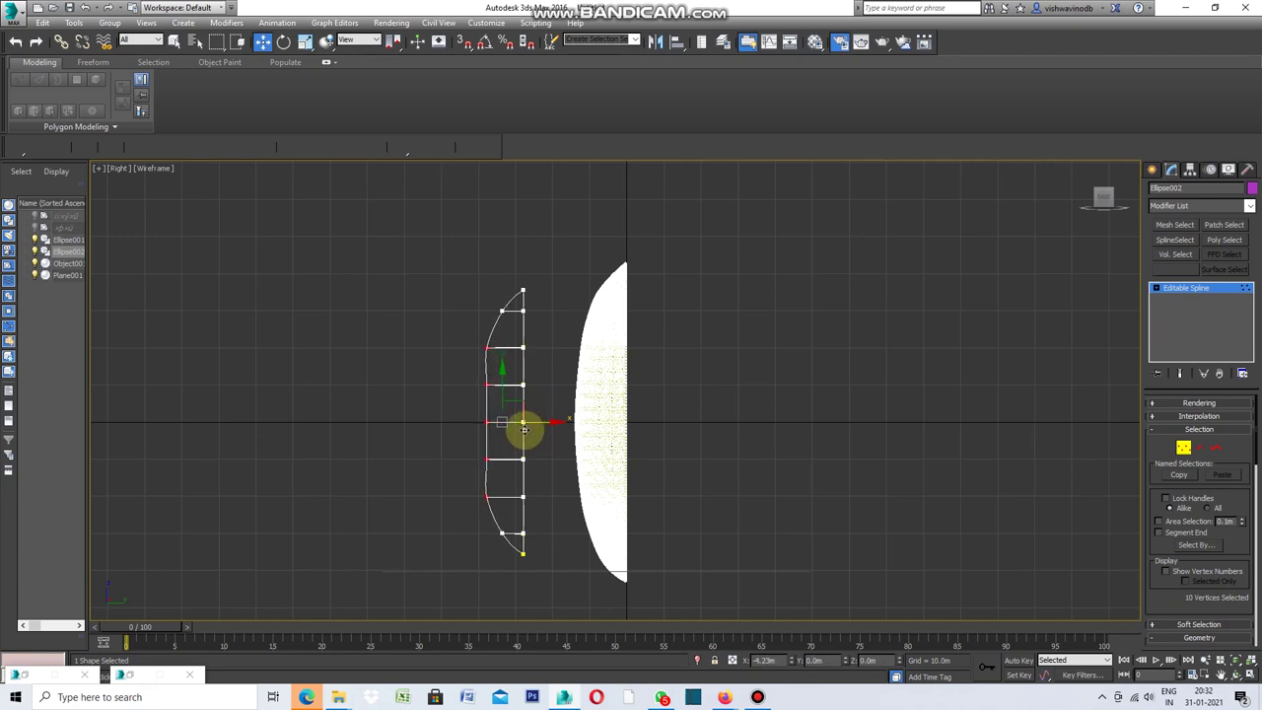
left_click_drag(524, 429, 520, 428)
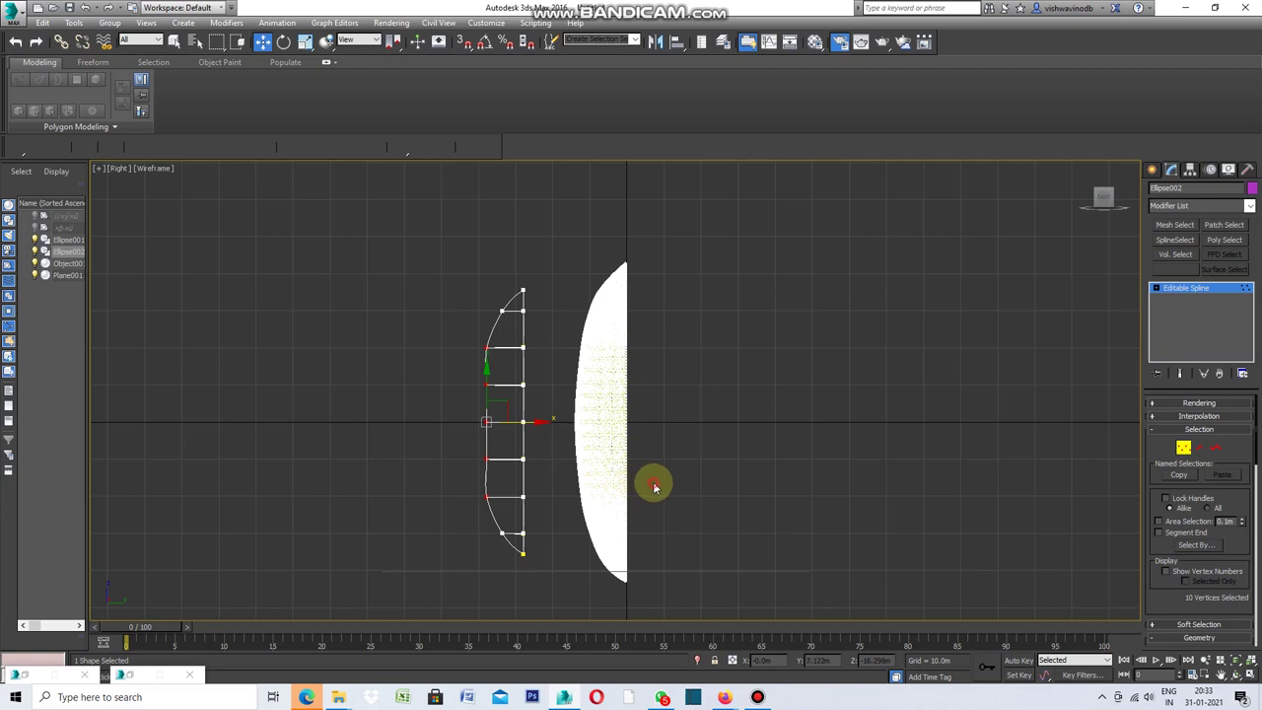
left_click(654, 486)
Push the middle vertex pair further out and adjust the top and bottom vertices.
mouse_move(497, 377)
left_mouse_down()
mouse_move(475, 469)
mouse_move(503, 460)
mouse_move(491, 416)
left_mouse_up()
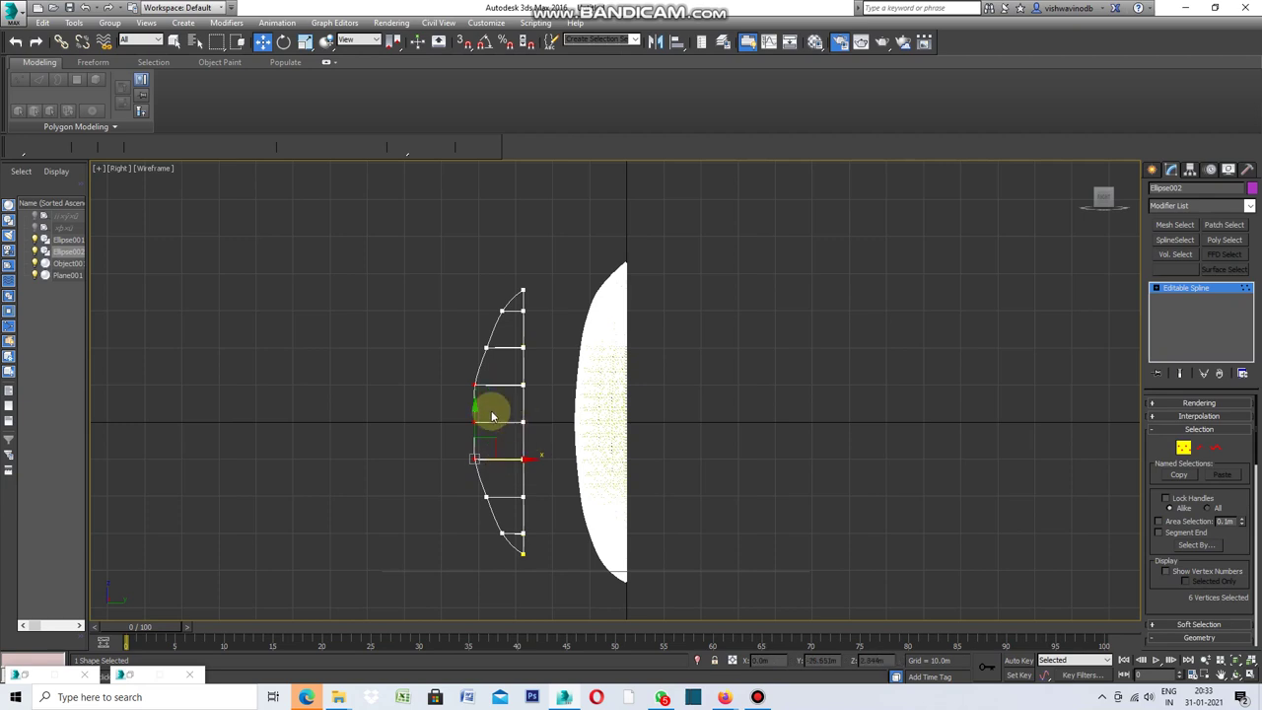
left_click(474, 423)
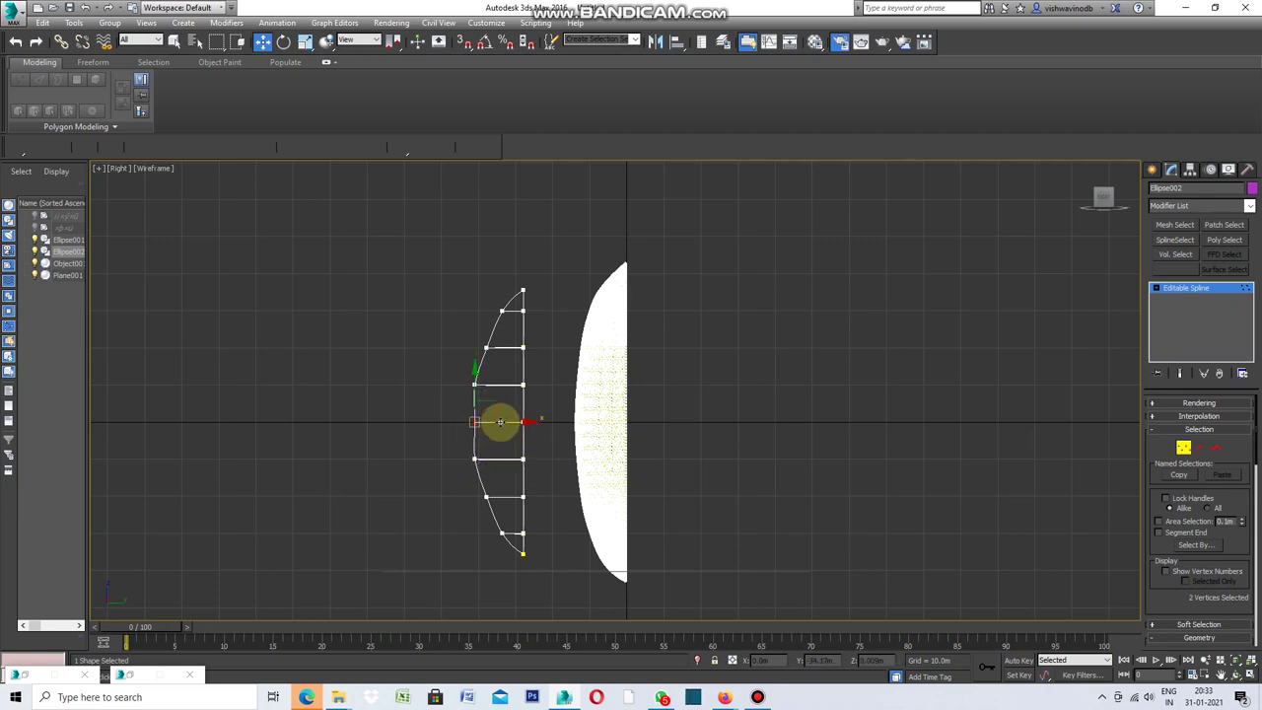
left_click_drag(504, 421, 501, 424)
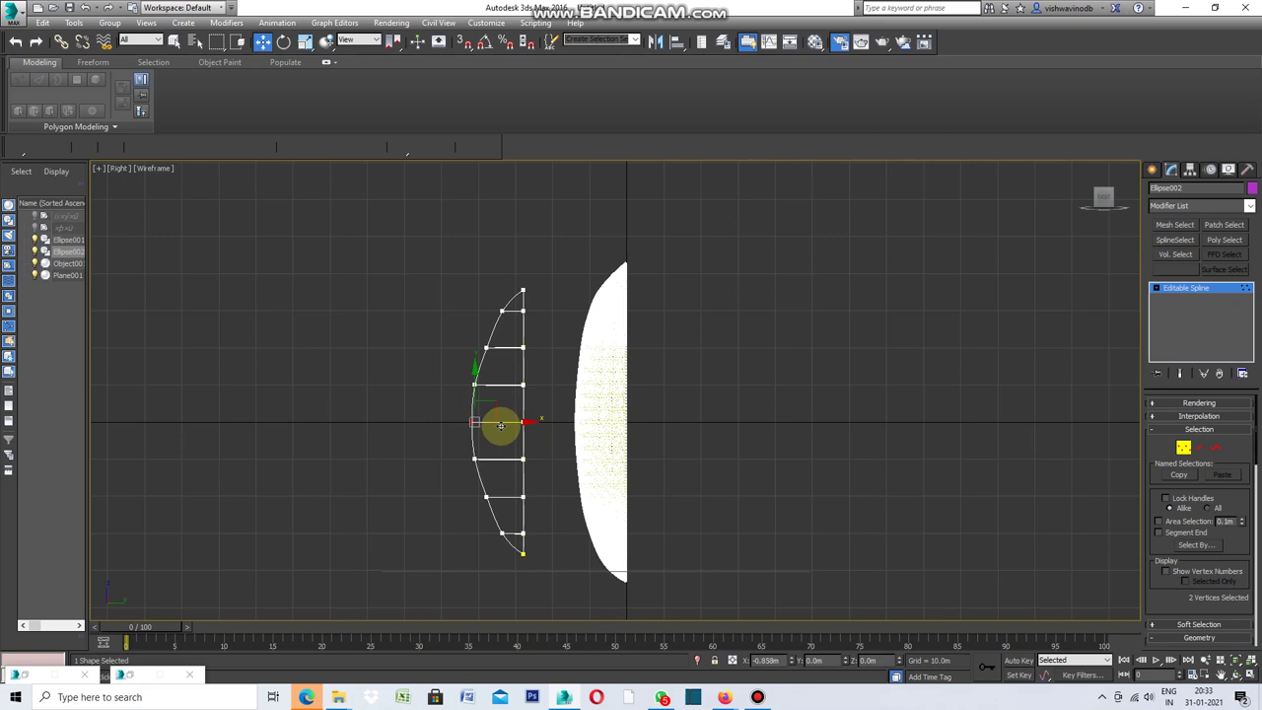
left_click(440, 436)
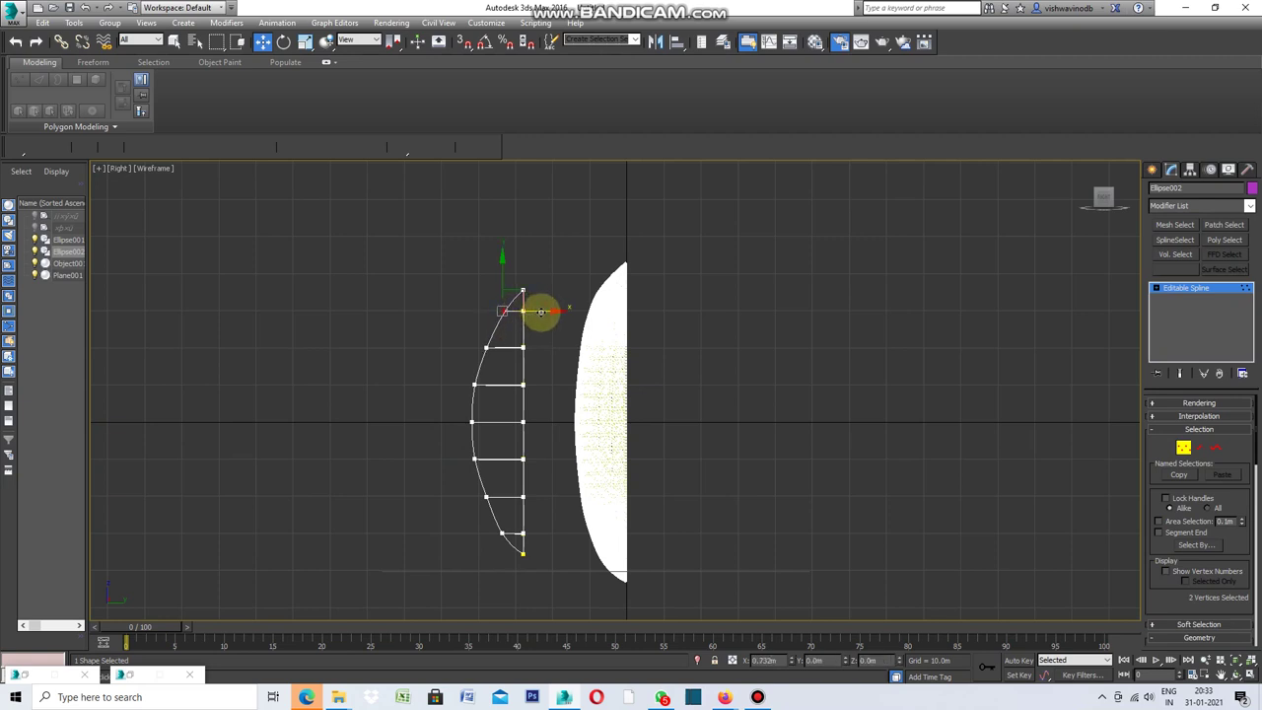
left_click(548, 357)
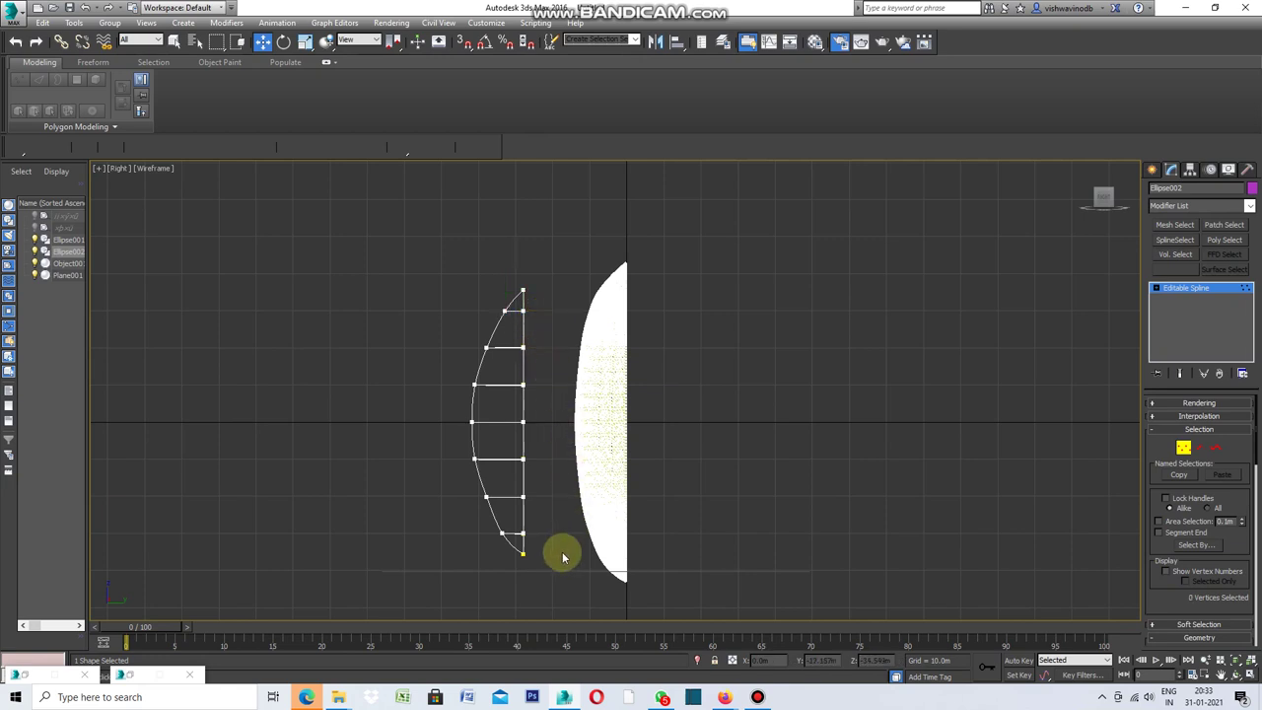
left_click_drag(493, 525, 530, 542)
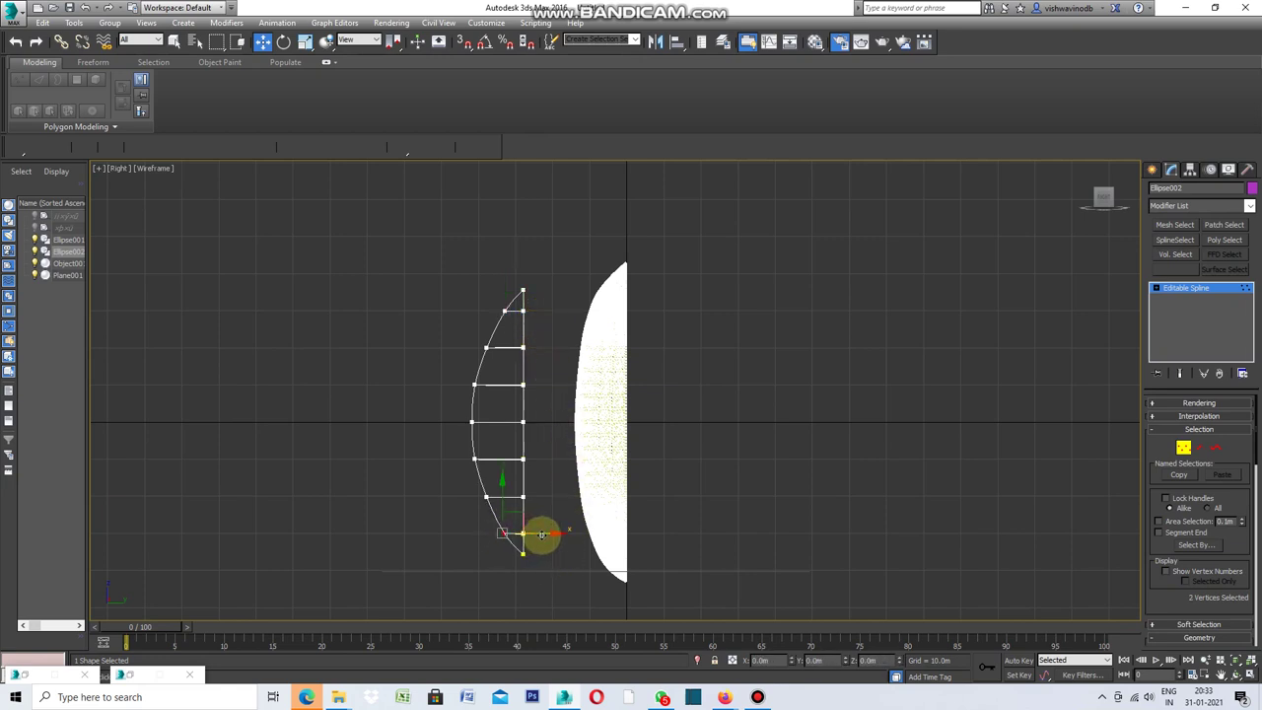
left_click(375, 409)
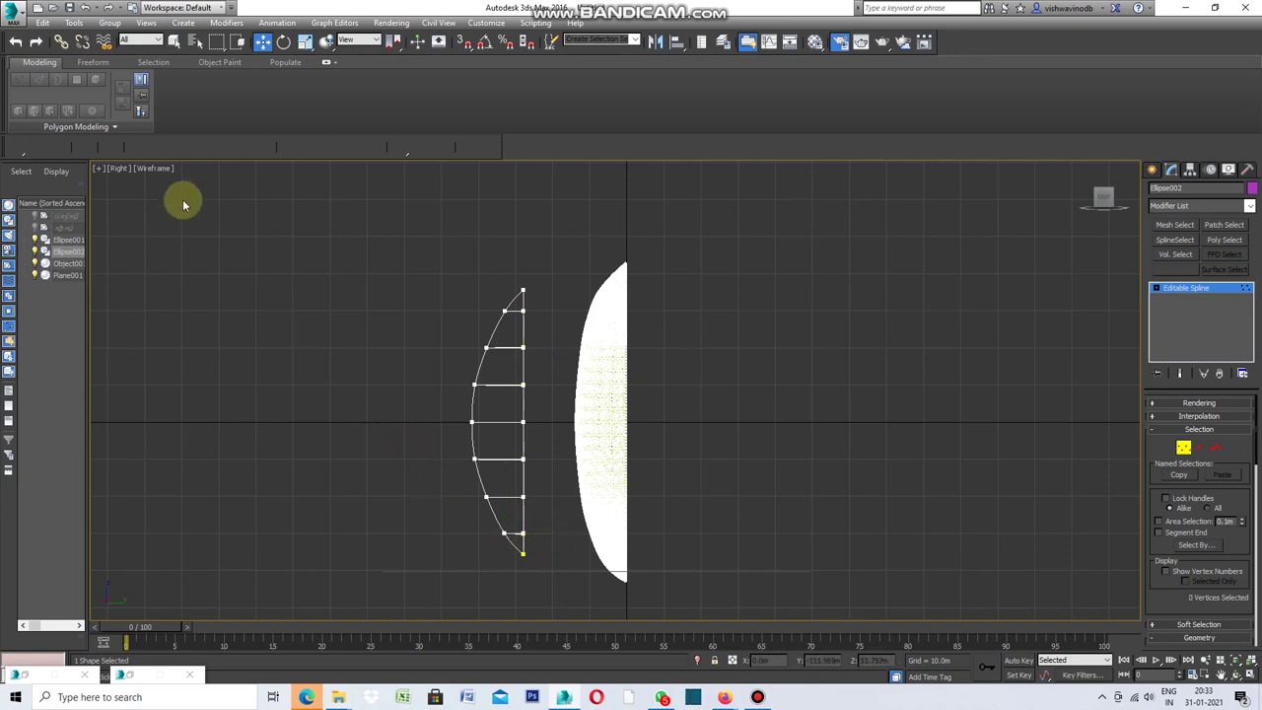
Apply a Surface modifier to Ellipse002, turning the spline cage into a magenta egg surface.
key("p")
middle_click_drag(643, 424, 650, 416)
scroll(641, 416, "down", 3)
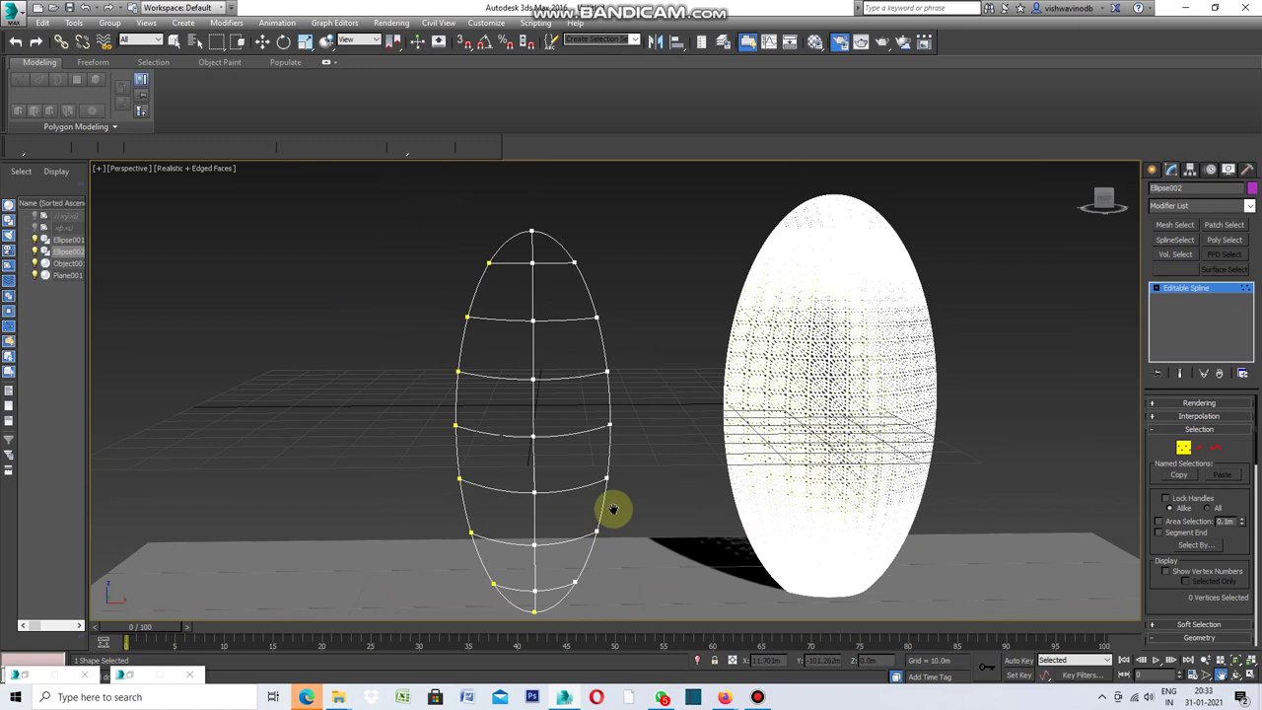
middle_click_drag(613, 510, 633, 497)
left_click(1249, 205)
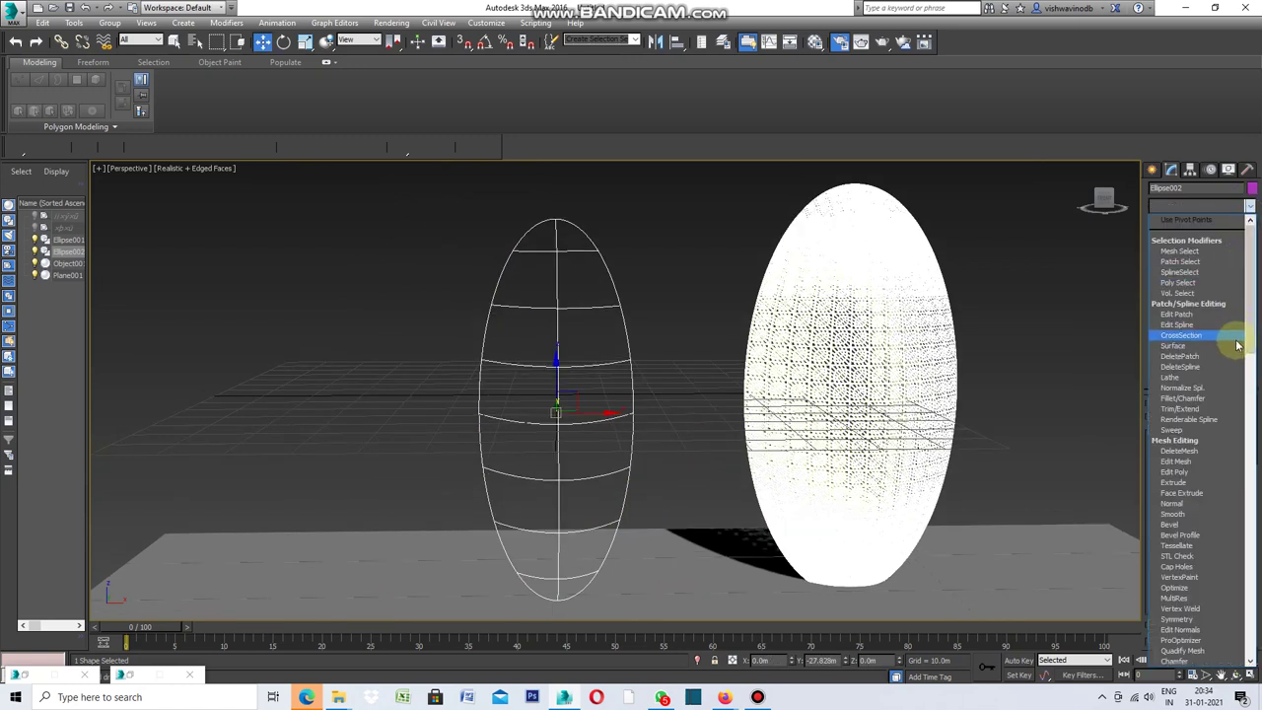
left_click(1173, 346)
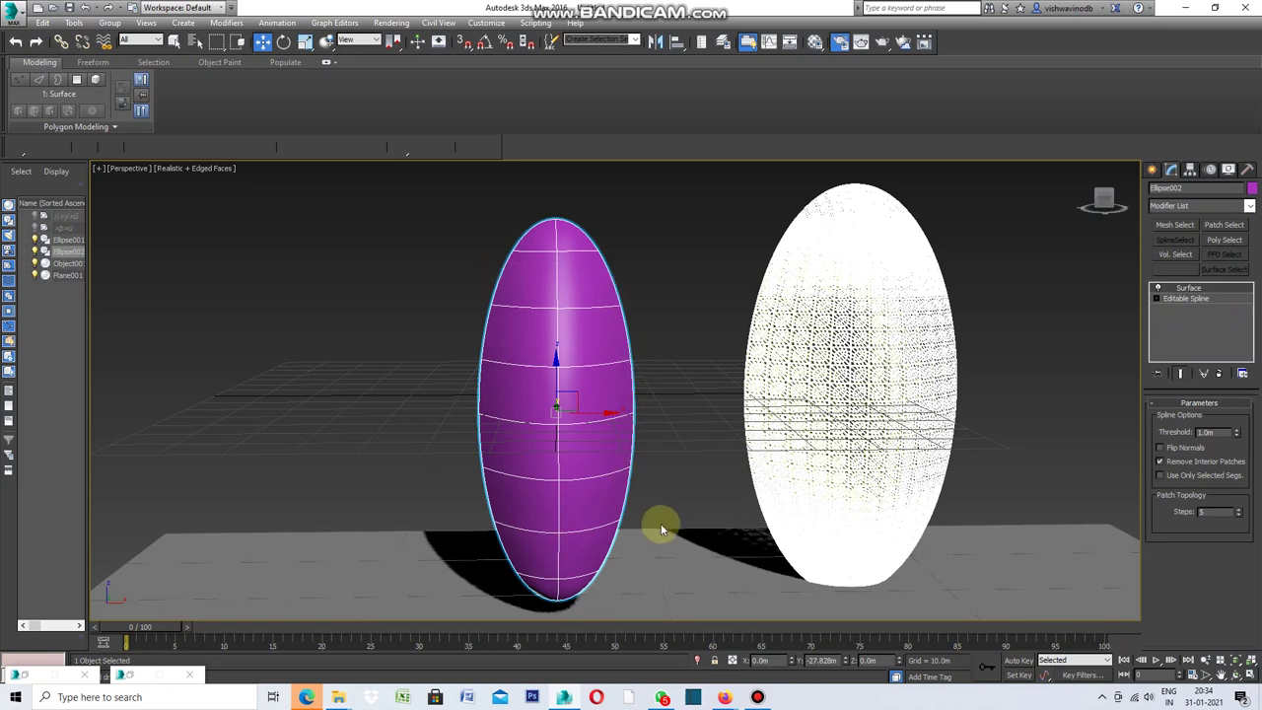
left_click(1023, 493)
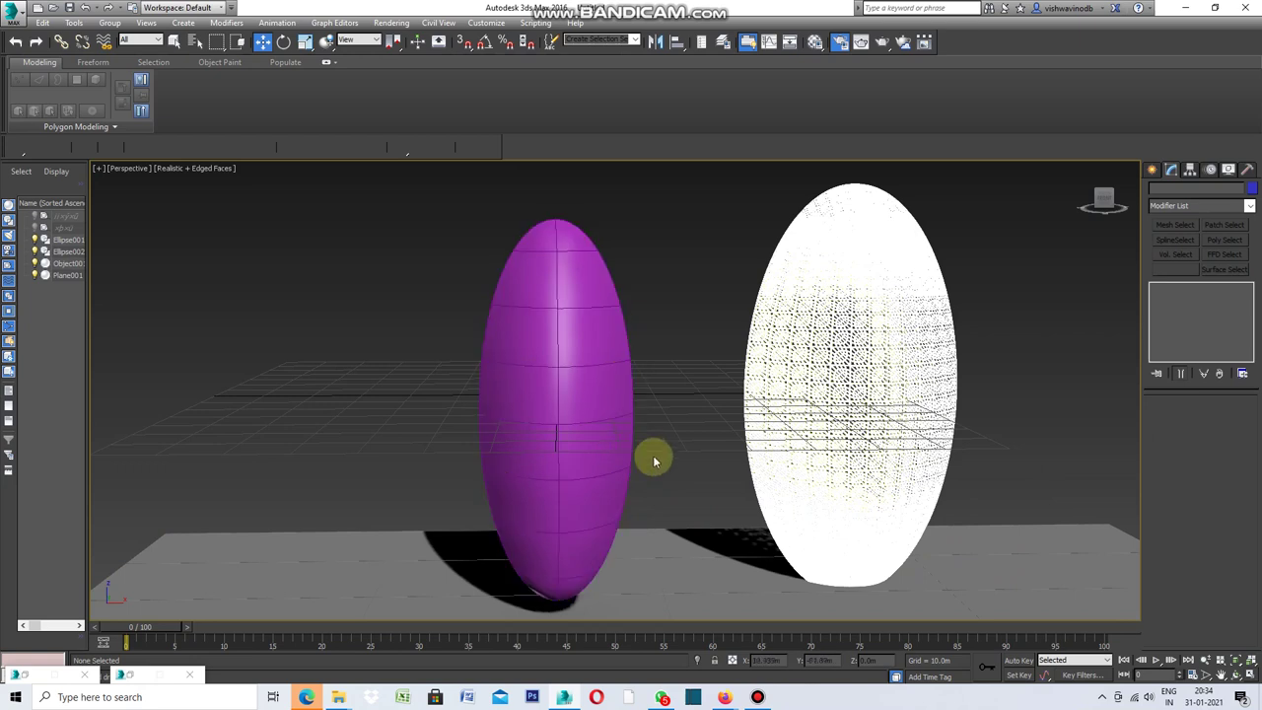
left_click(601, 347)
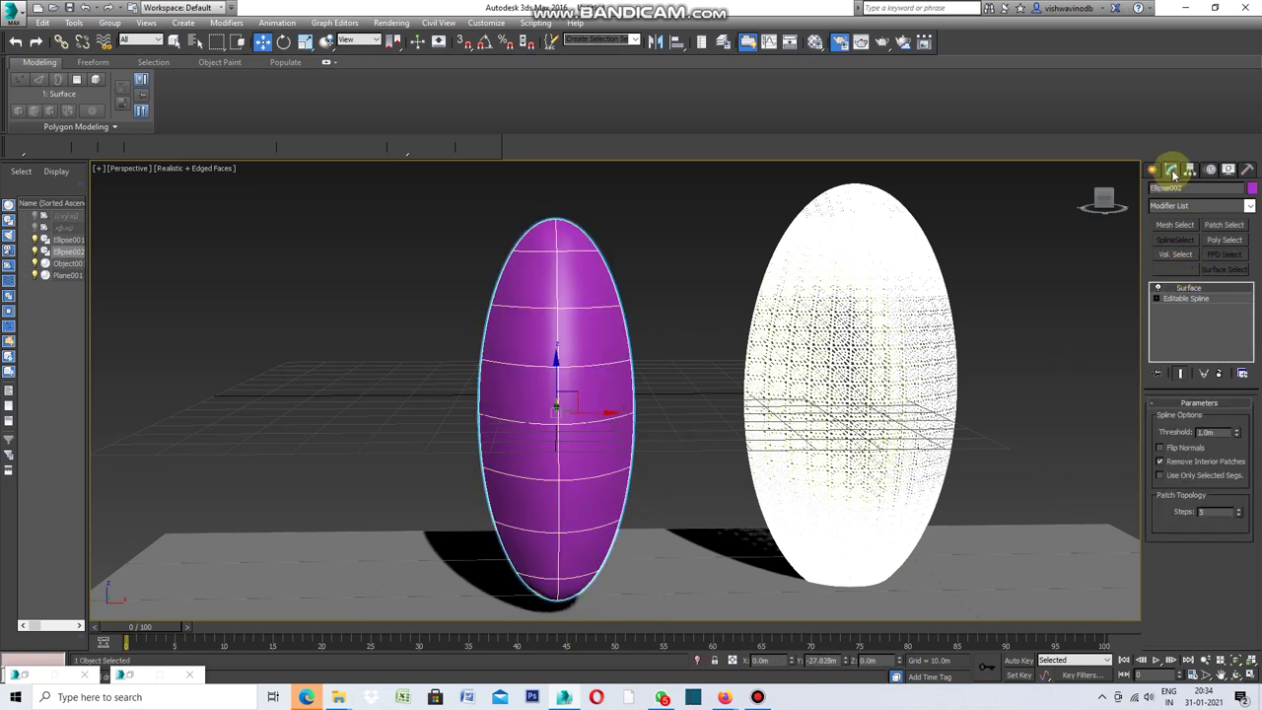
Add a Subdivide modifier to the egg, meshing it into triangles at size 7.124m.
left_click(1248, 205)
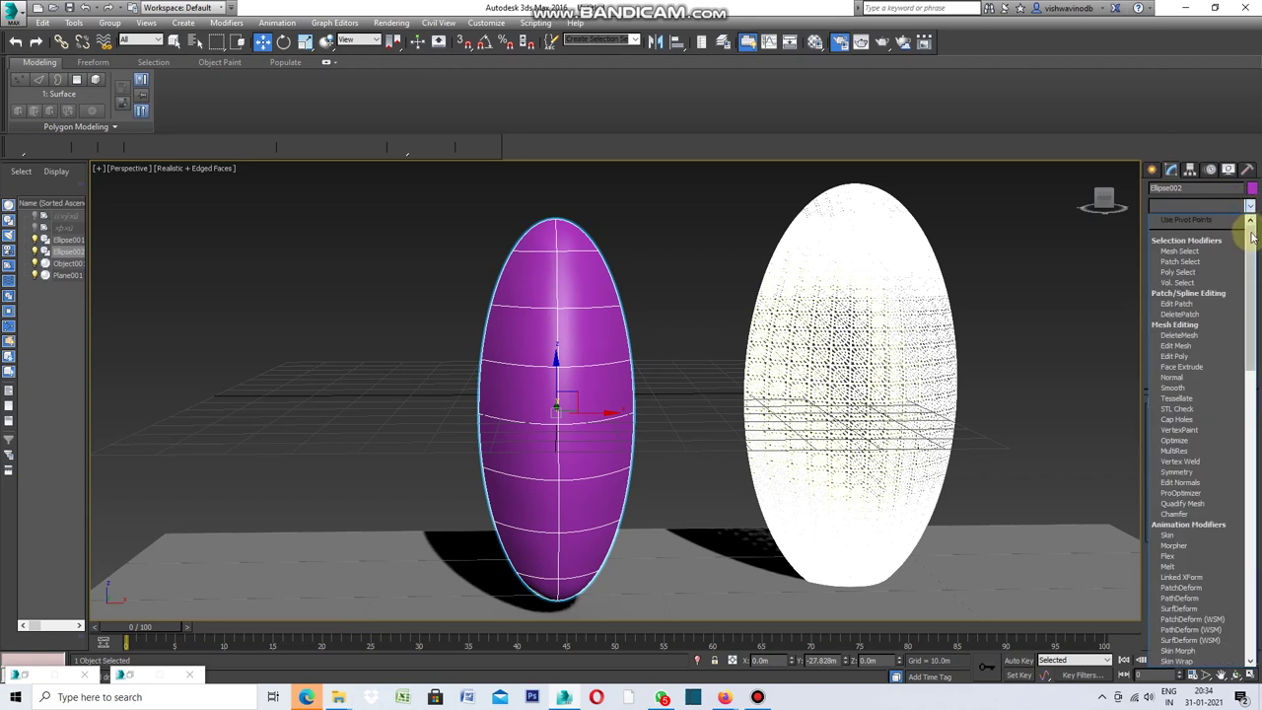
left_click_drag(1252, 234, 1256, 521)
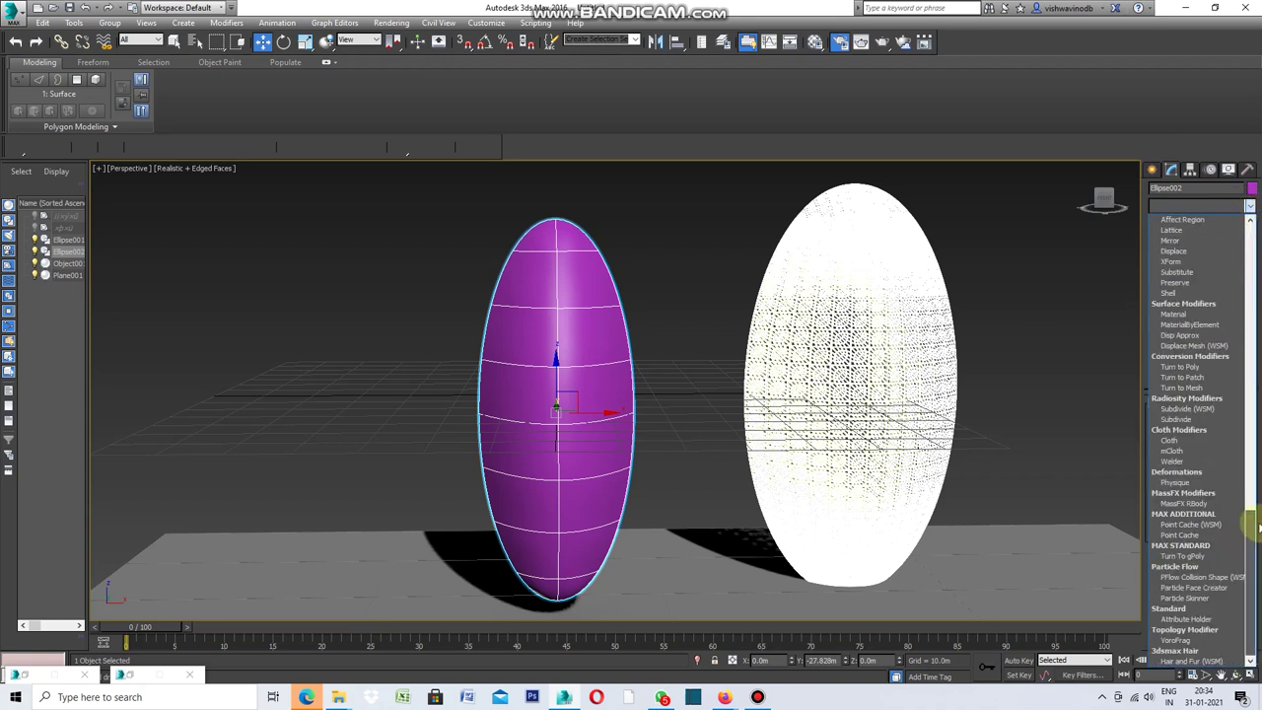
left_click(1176, 419)
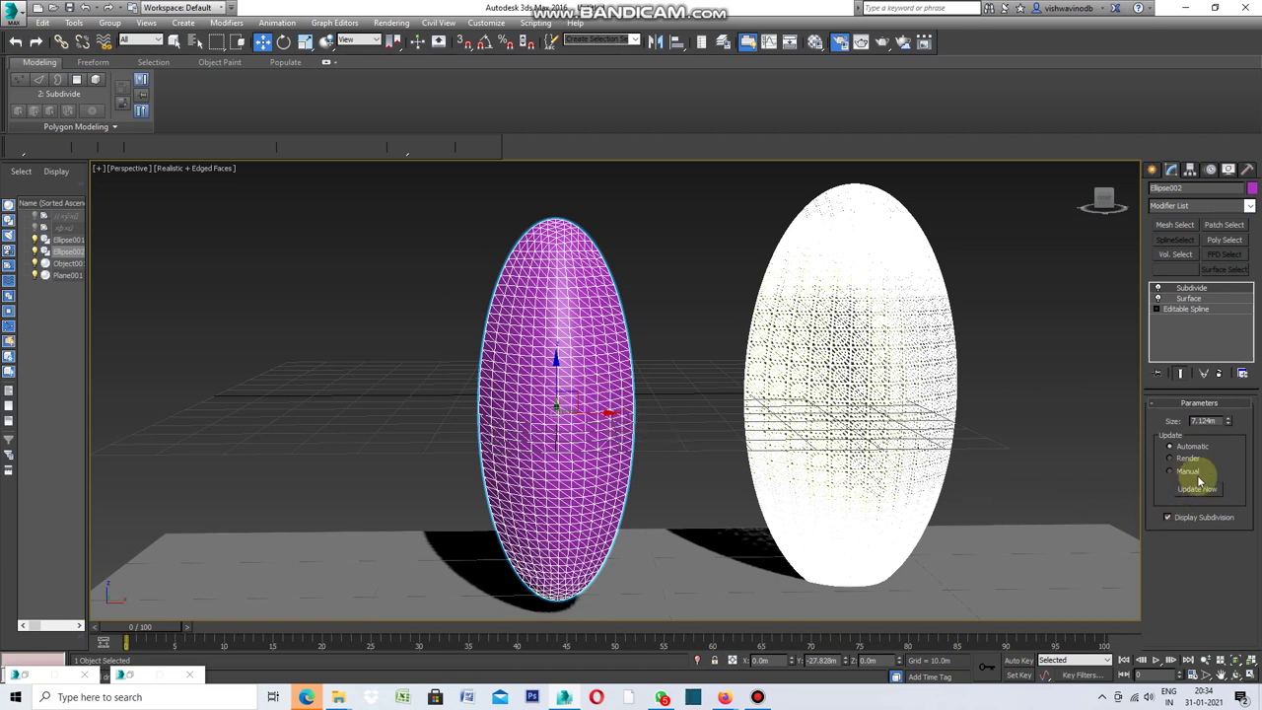
left_click(1248, 205)
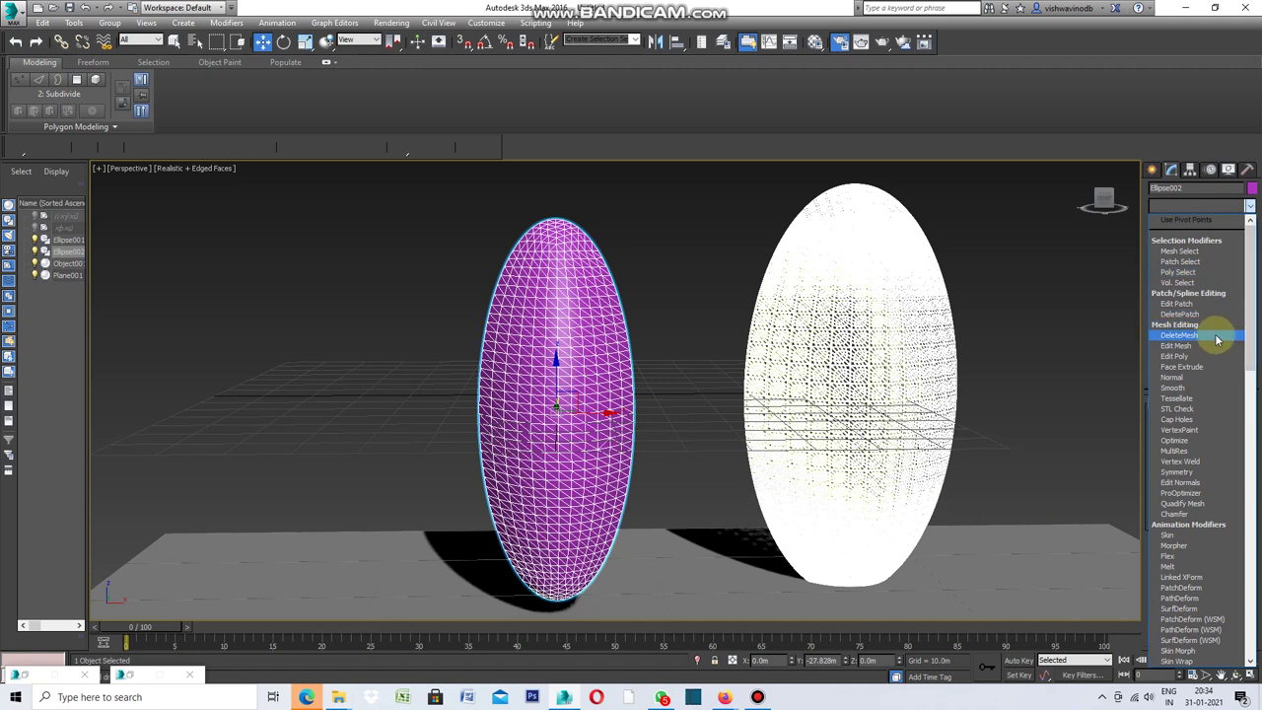
Add Vertex Weld and a first MeshSmooth (NURMS, 1 iteration) to the egg's stack.
left_click(1182, 461)
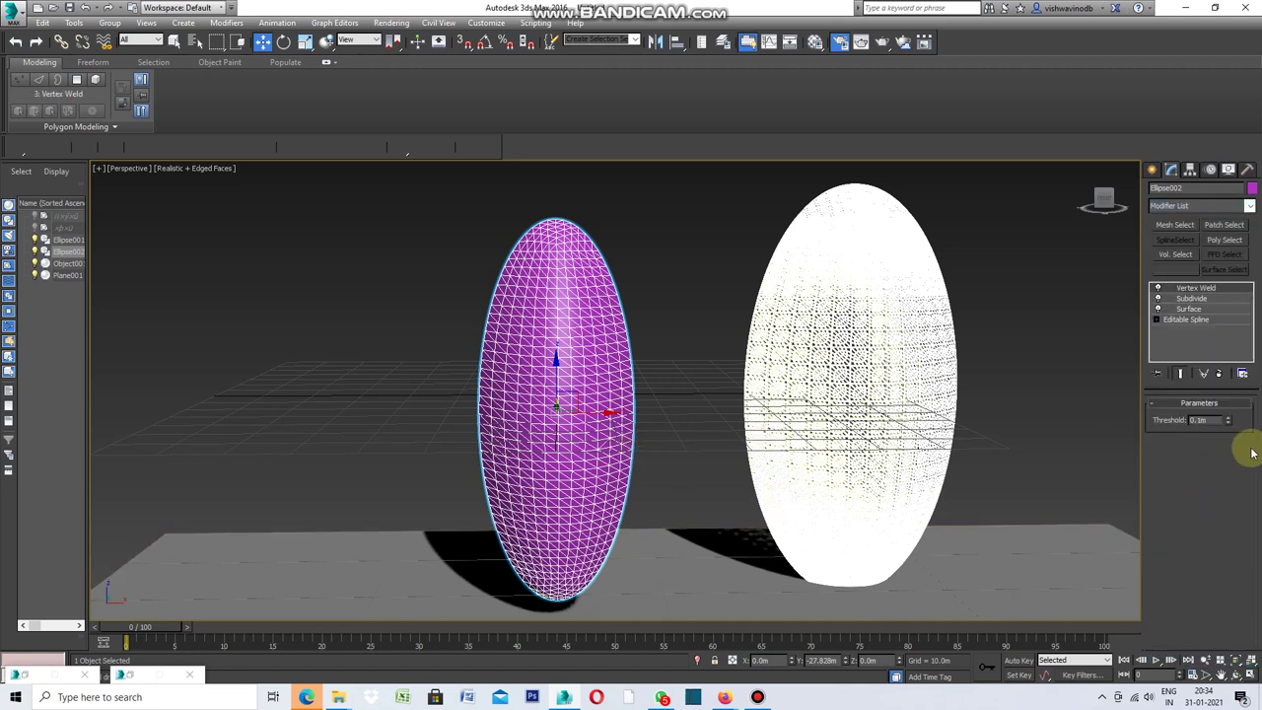
left_click(1250, 207)
scroll(1252, 328, "down", 5)
left_click_drag(1252, 328, 1254, 448)
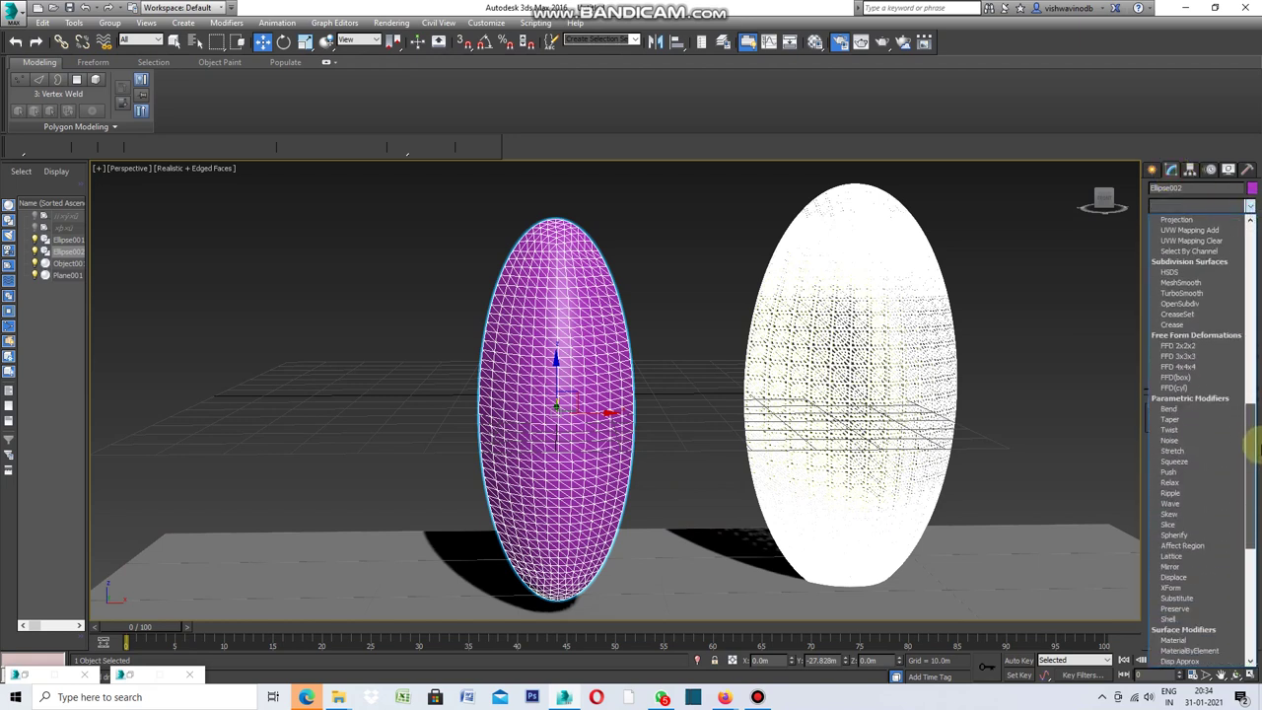
left_click(1177, 284)
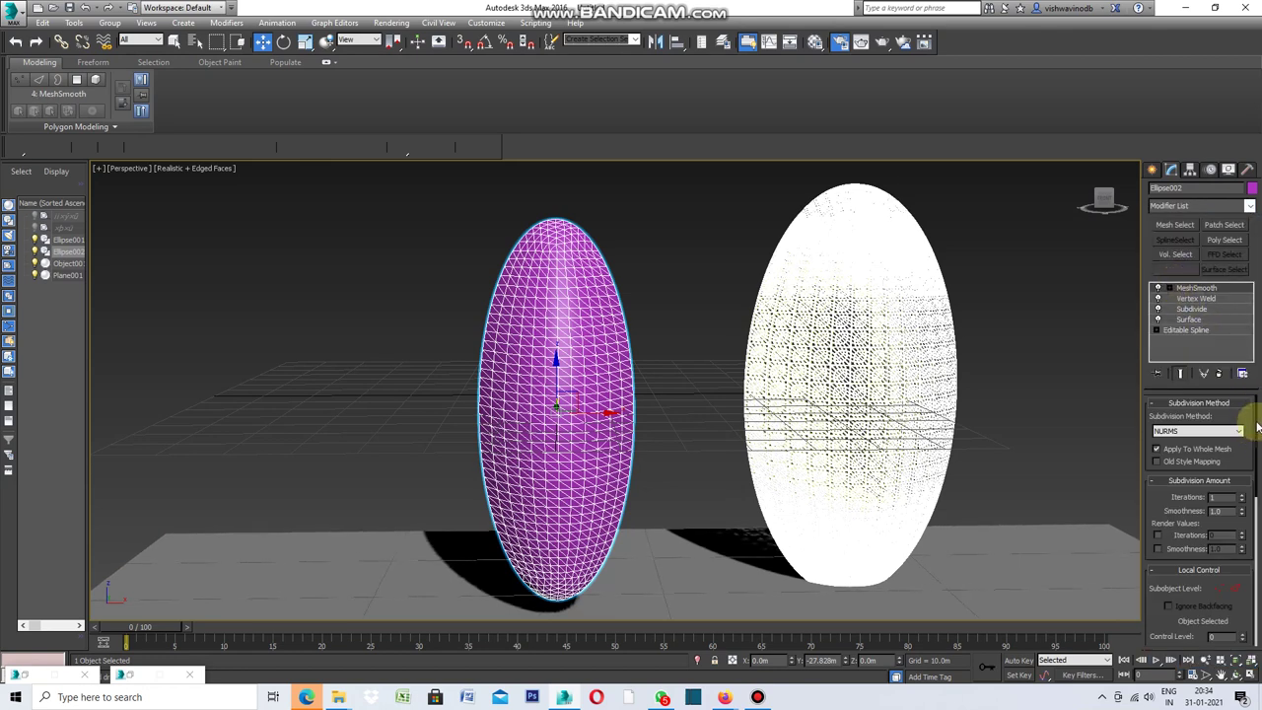
left_click(1084, 372)
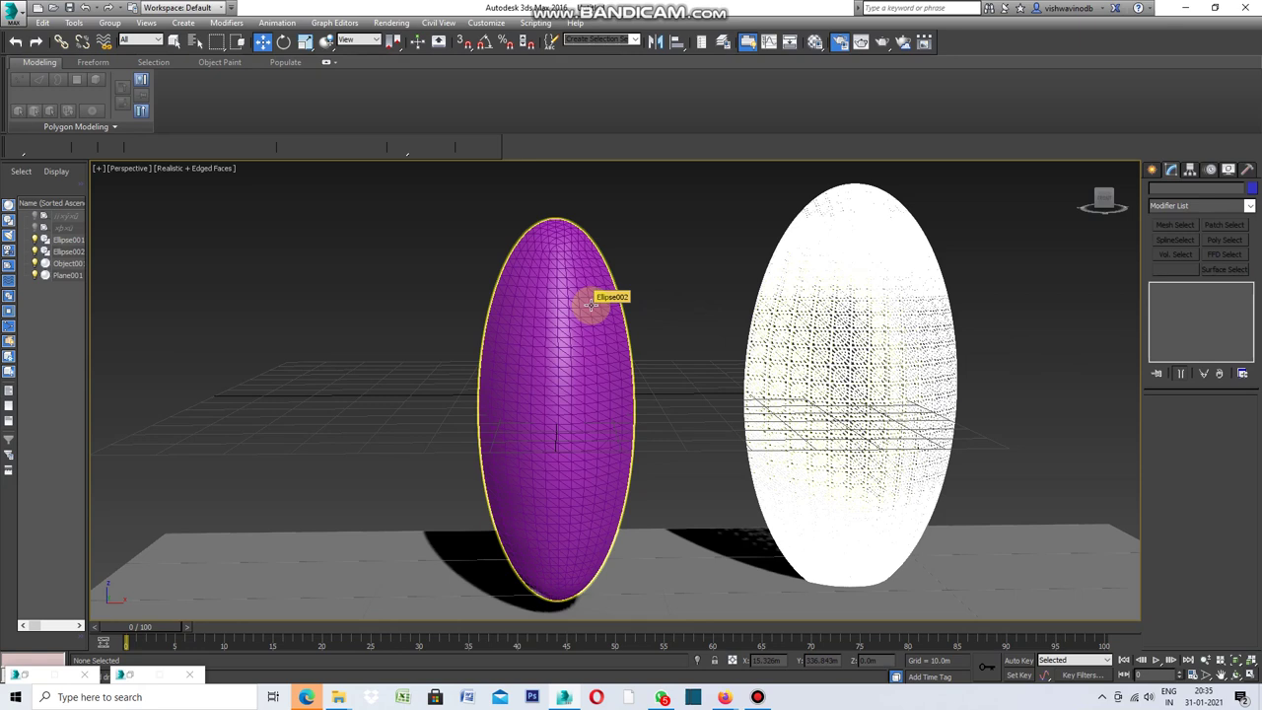
left_click(590, 304)
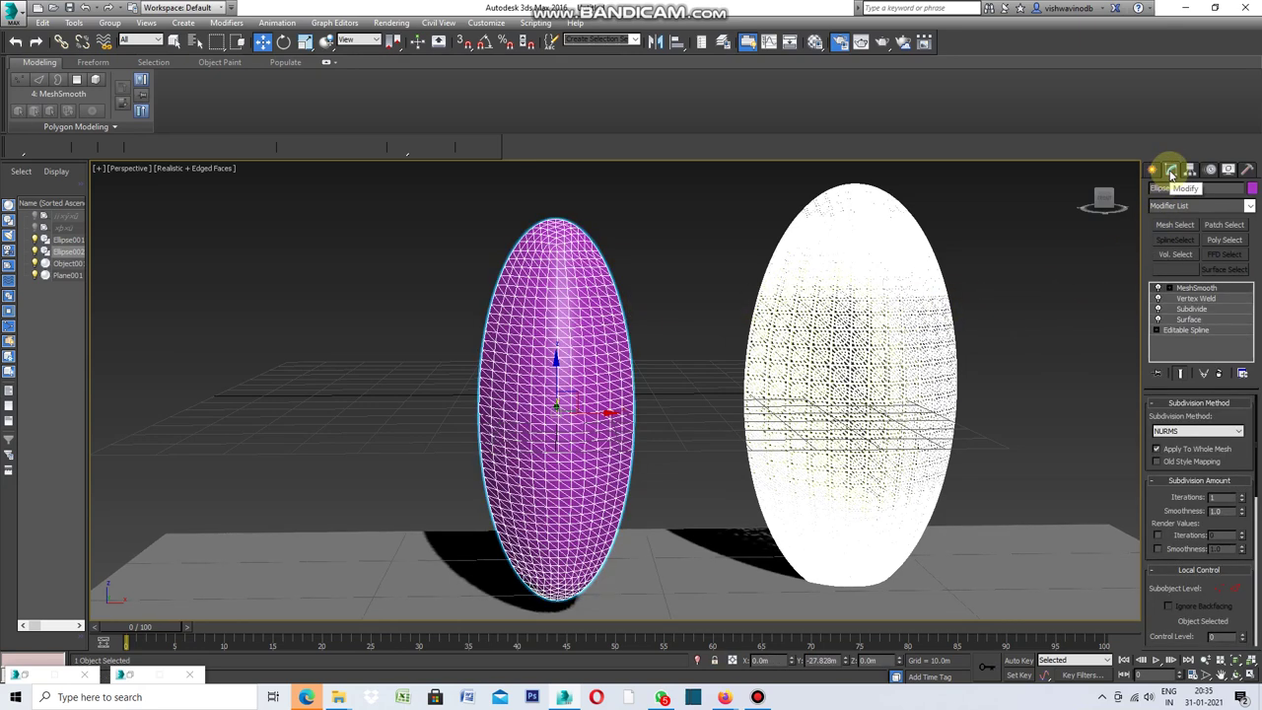
Stack a second MeshSmooth on the egg to make its mesh denser and rounder.
left_click(1249, 206)
mouse_move(1248, 247)
left_mouse_down()
mouse_move(1250, 434)
mouse_move(1250, 413)
left_mouse_up()
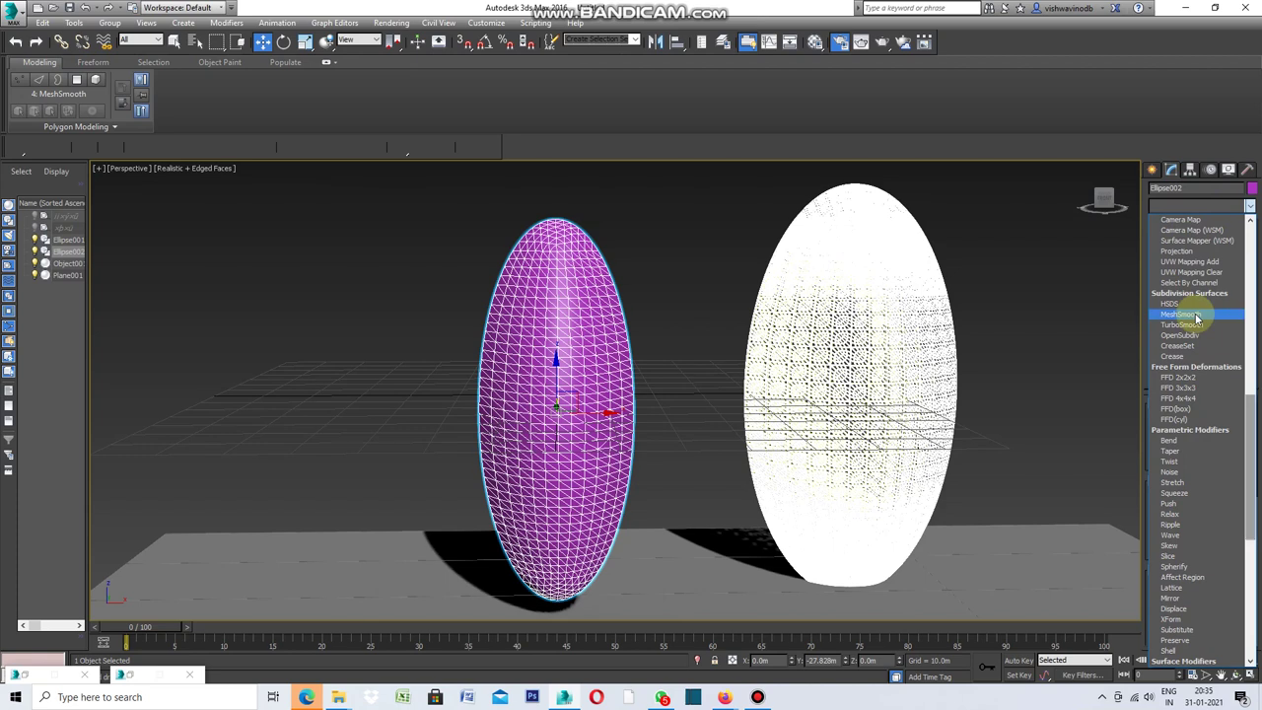
left_click(1195, 315)
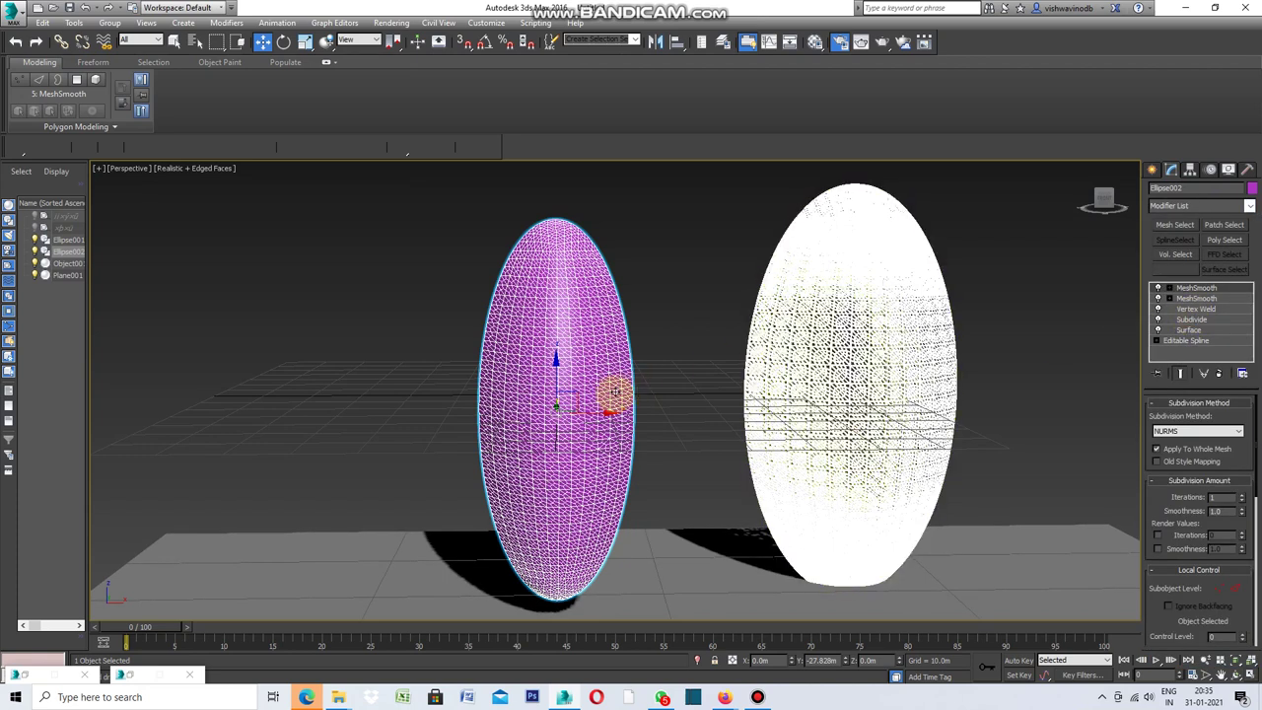
left_click(674, 477)
left_click(595, 424)
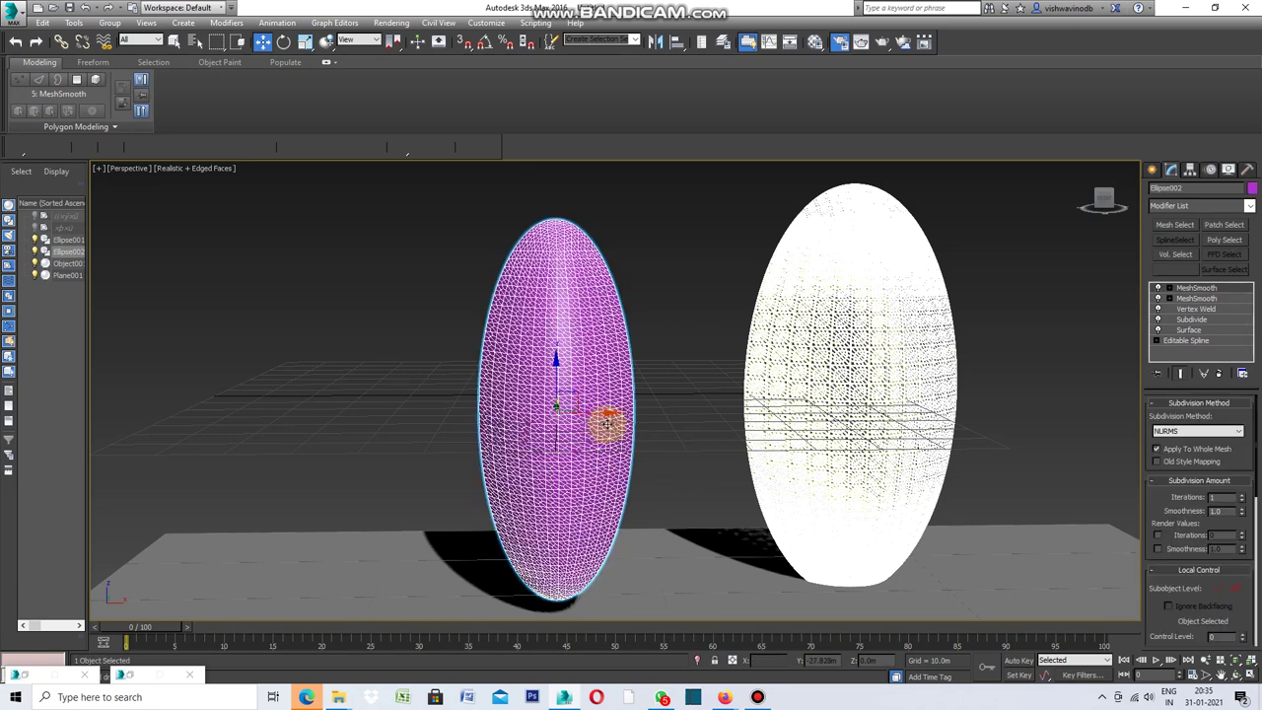
Collapse Ellipse002 into an Editable Poly with all 12096 polygons selected at Polygon level.
right_click(676, 319)
mouse_move(702, 452)
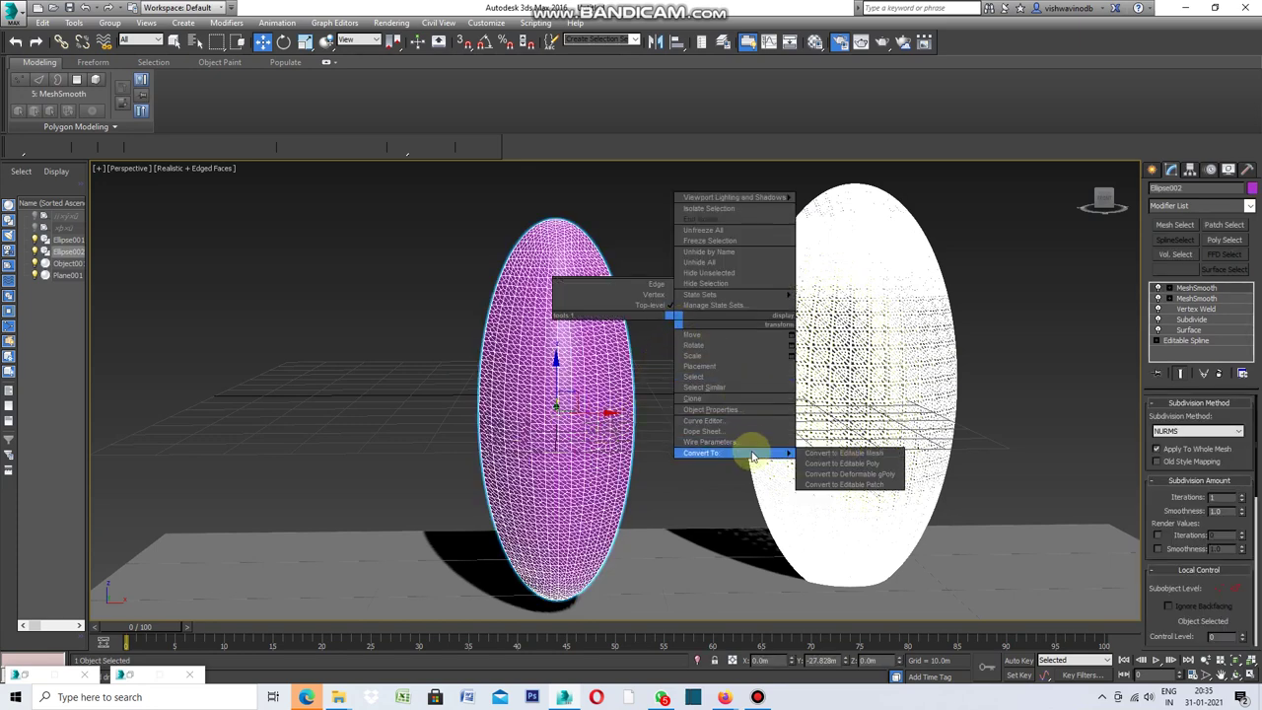
left_click(831, 465)
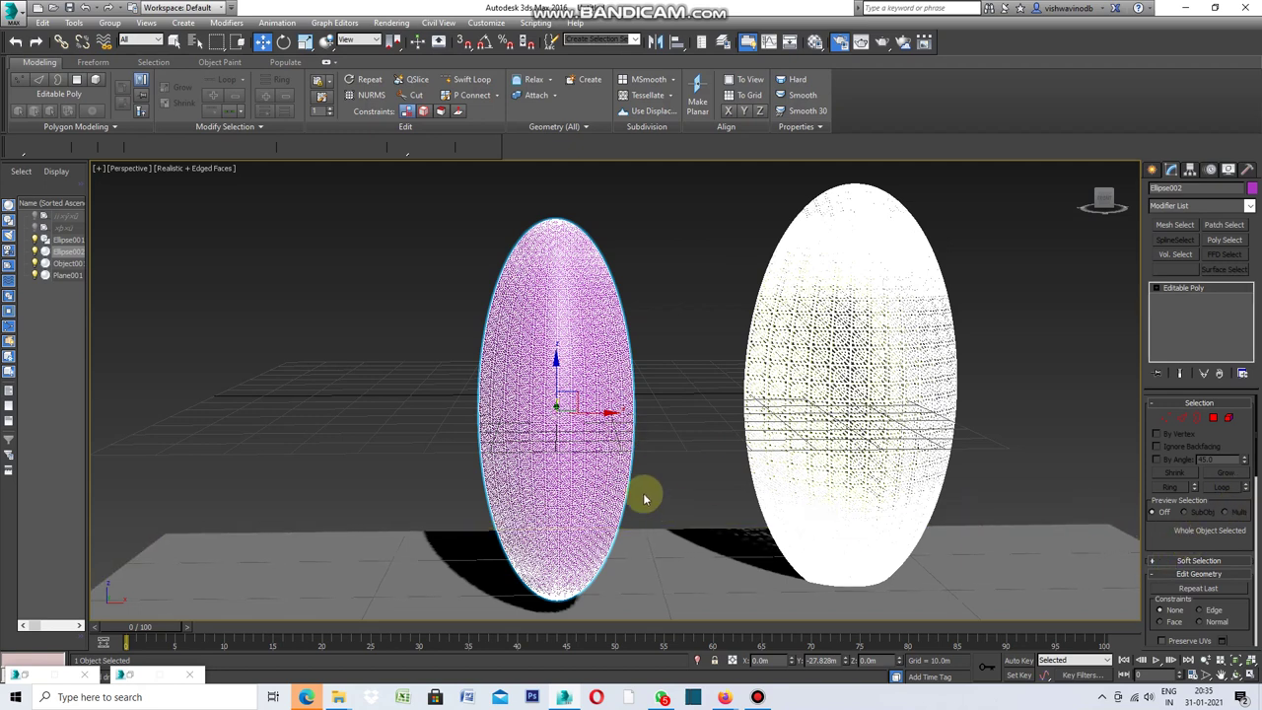
scroll(634, 473, "up", 3)
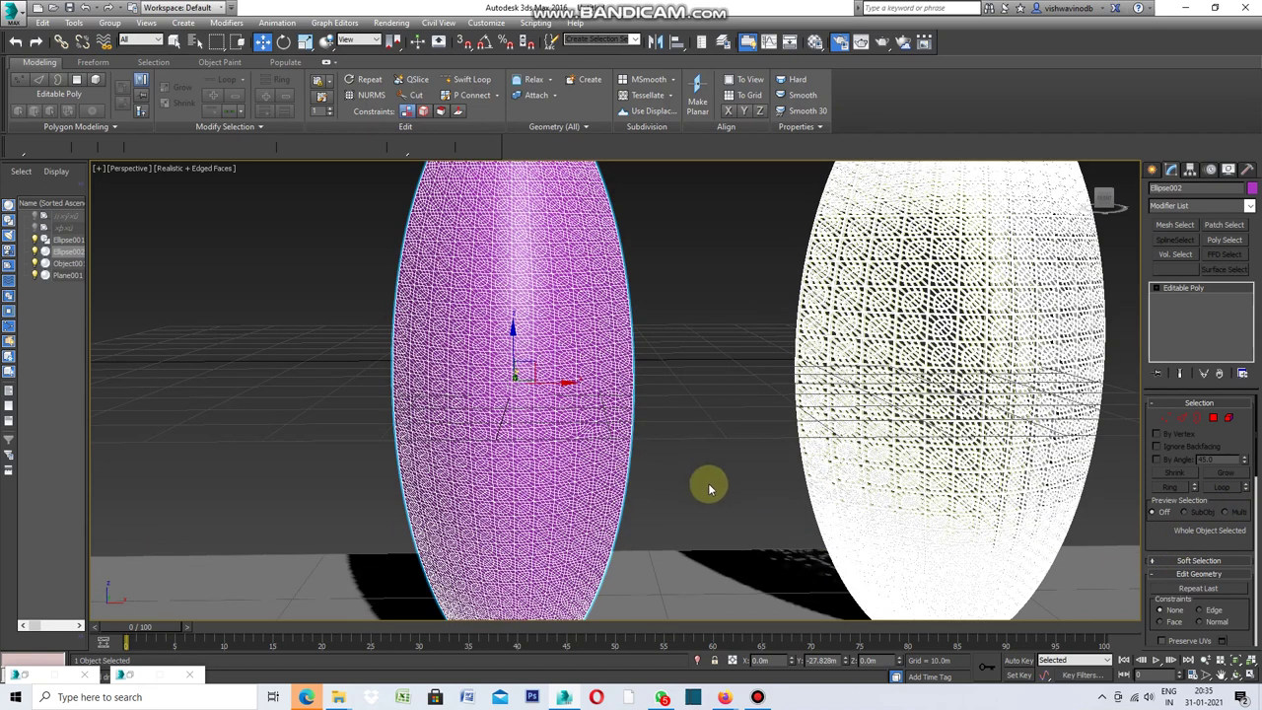
left_click(1213, 418)
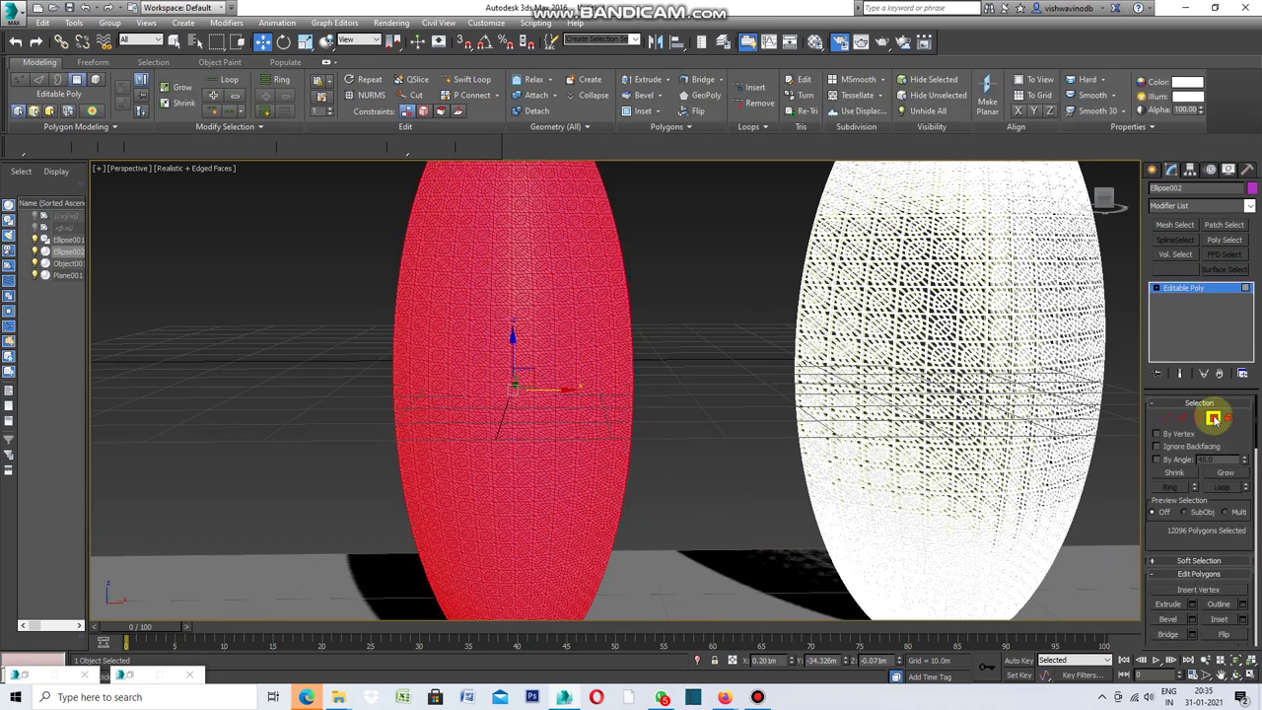
scroll(560, 455, "up", 2)
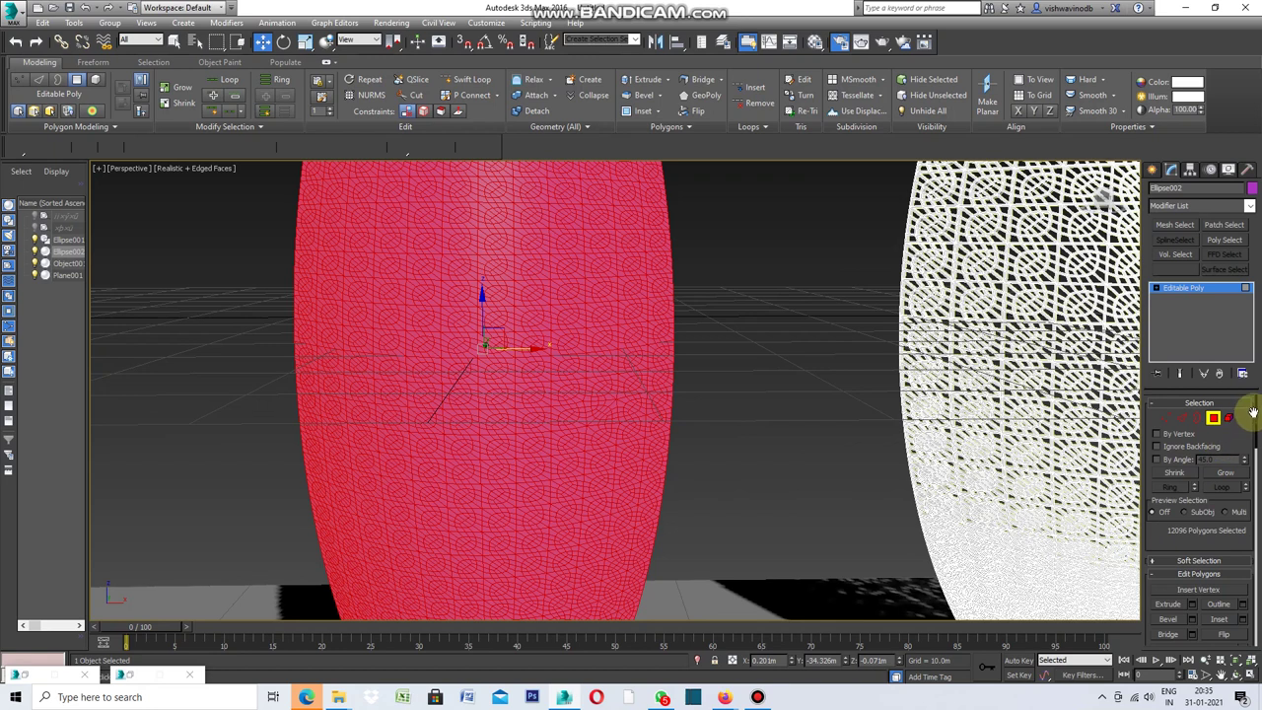
scroll(1244, 454, "down", 5)
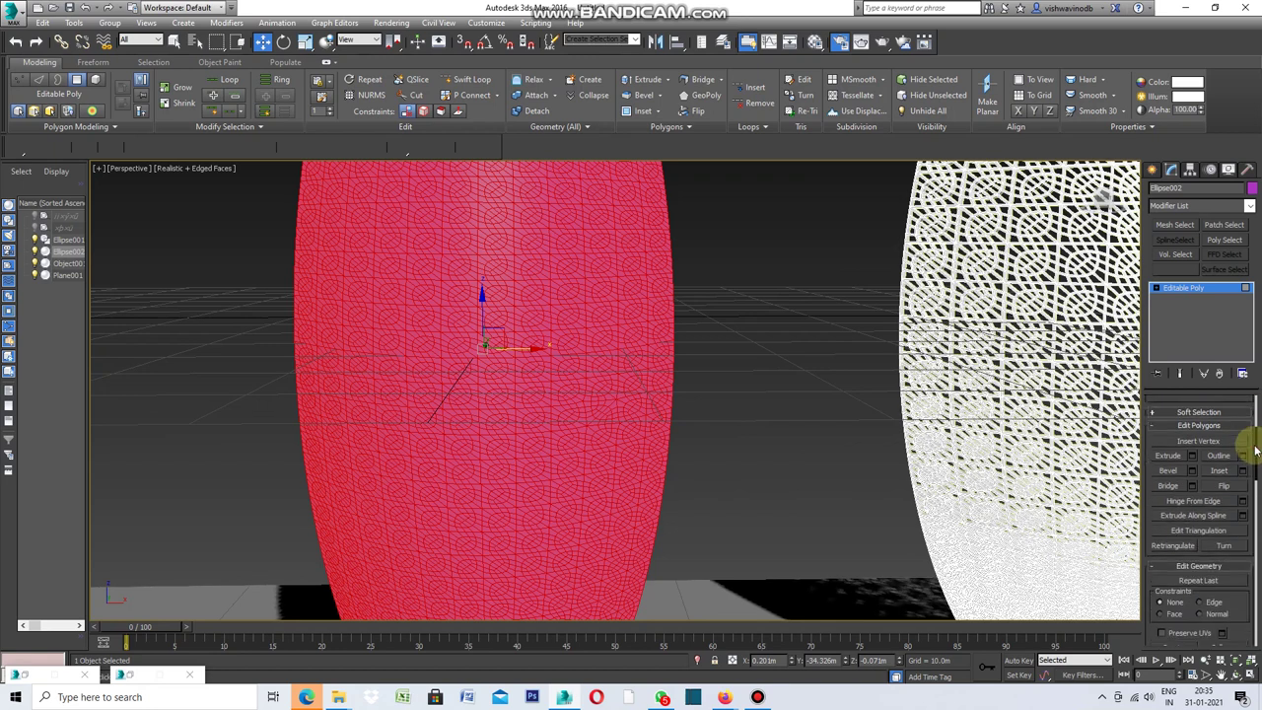
left_click(1243, 469)
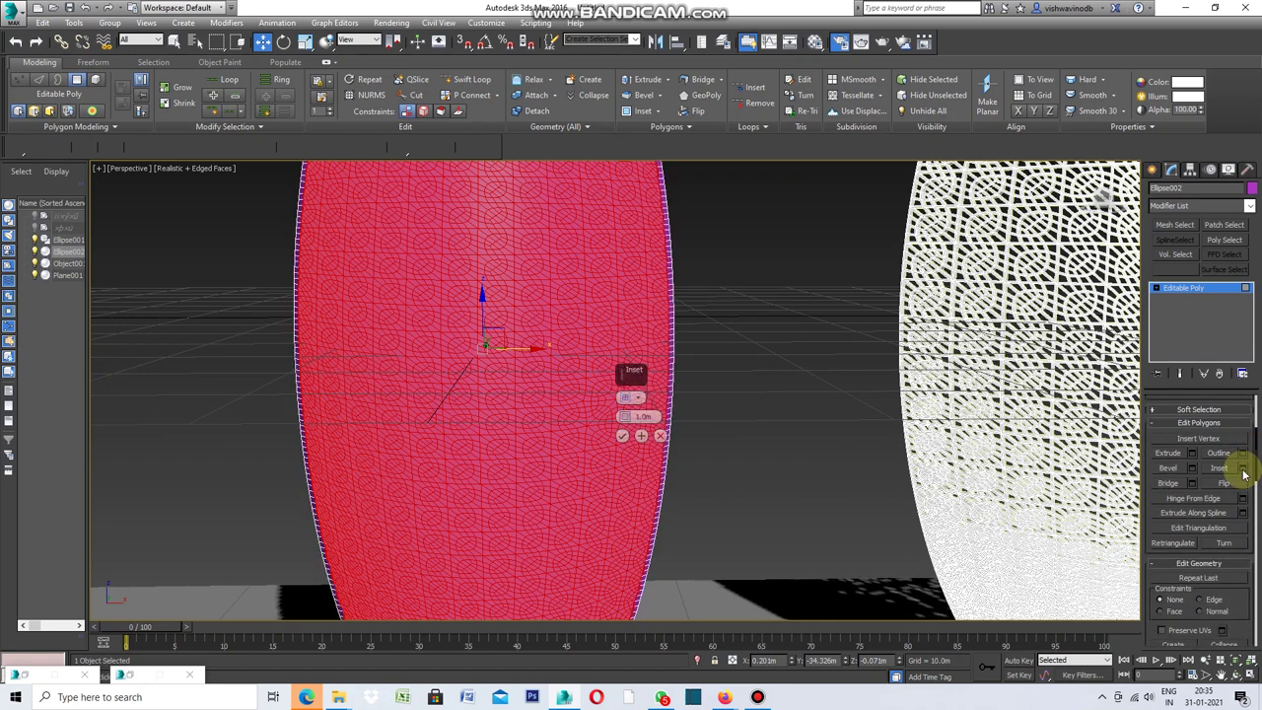
Inset every polygon By Polygon with a 0.03m amount.
left_click(640, 404)
left_click(684, 426)
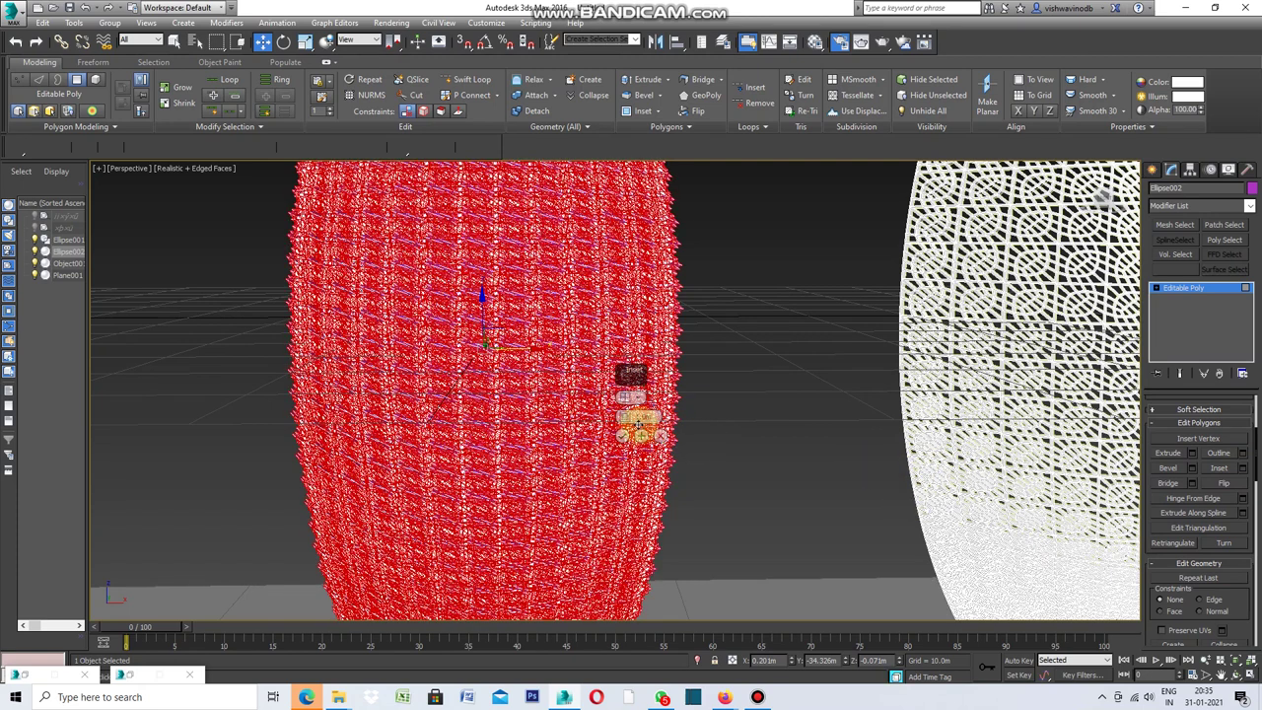
scroll(641, 423, "up", 5)
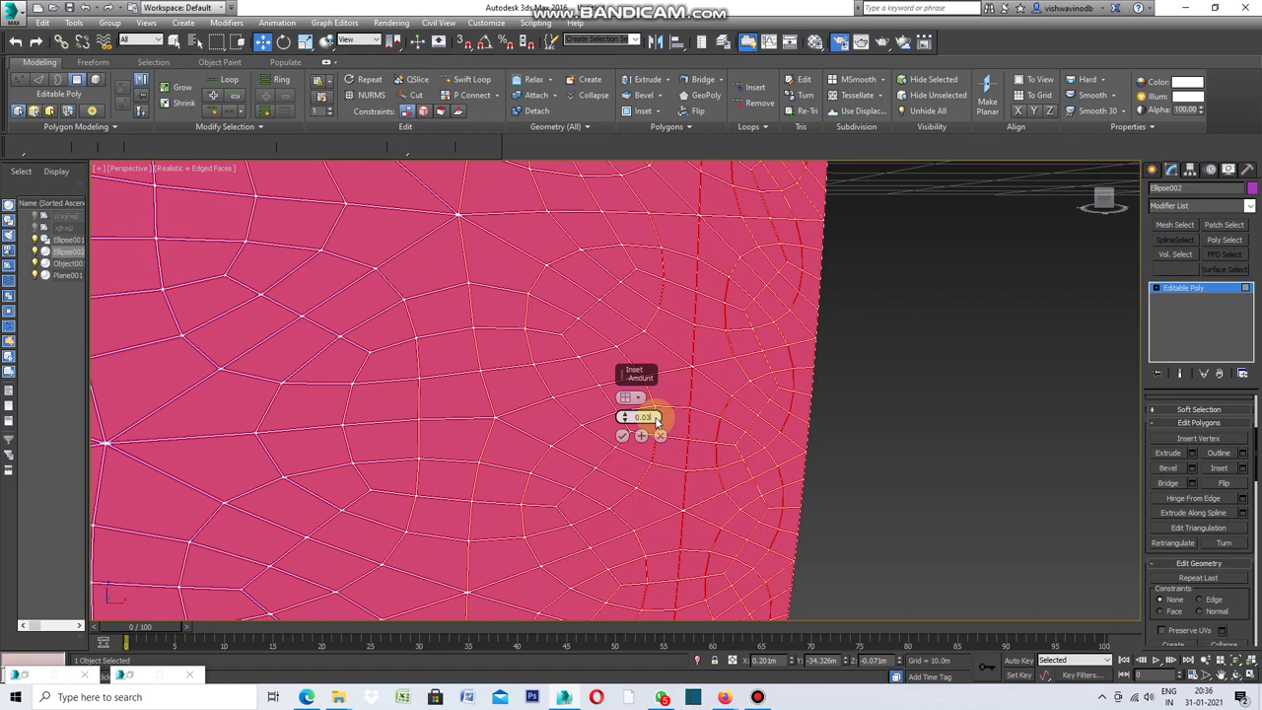
key("Return")
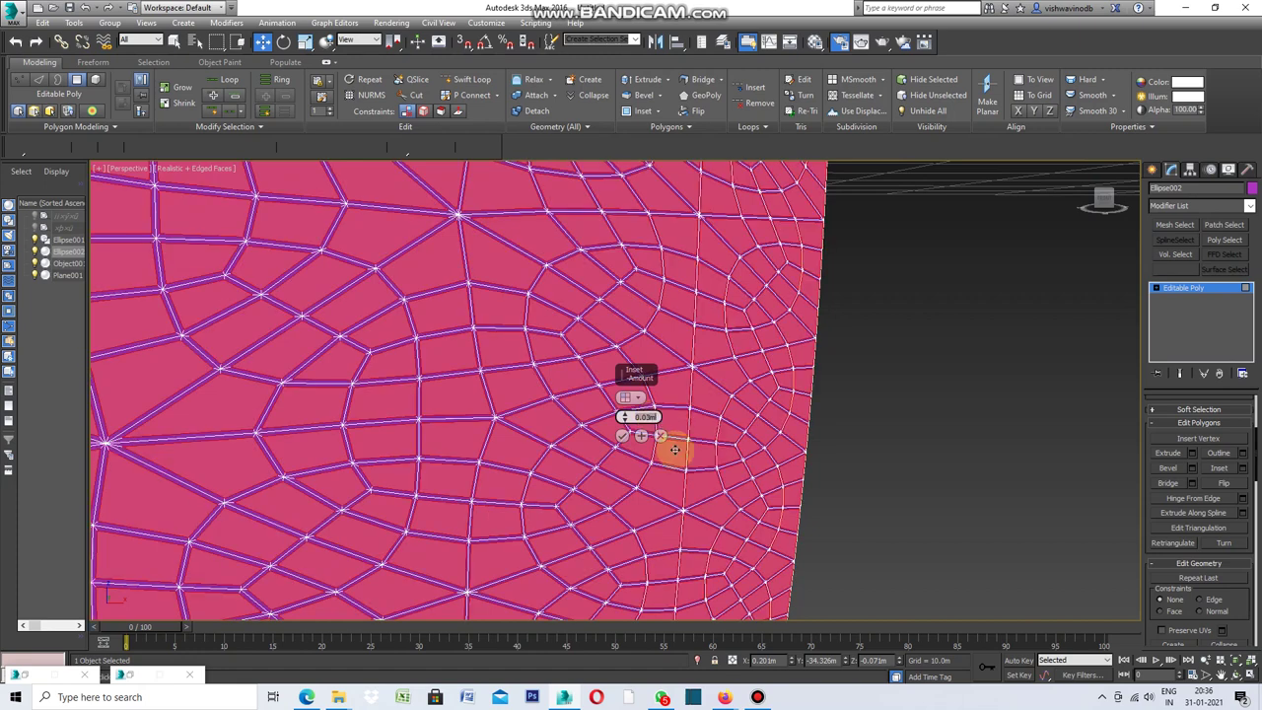
left_click(623, 435)
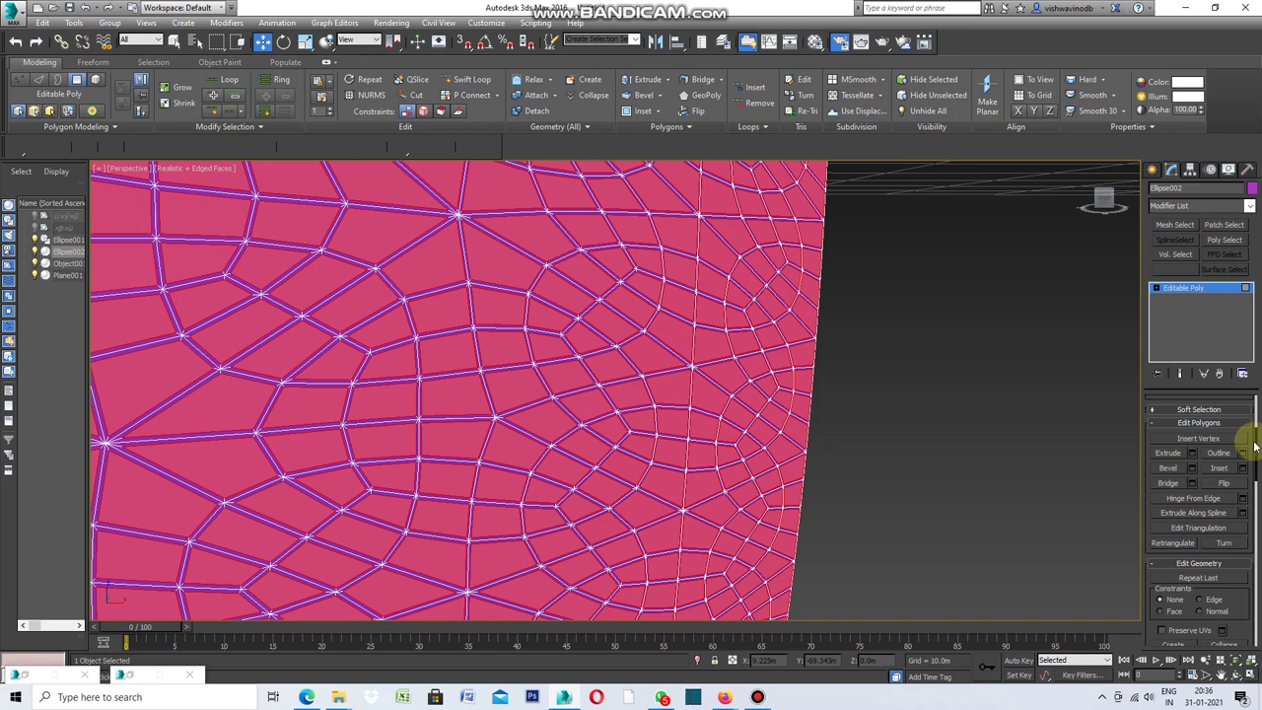
Detach the inset inner faces as a new object, Object002.
left_click_drag(1255, 446, 1245, 485)
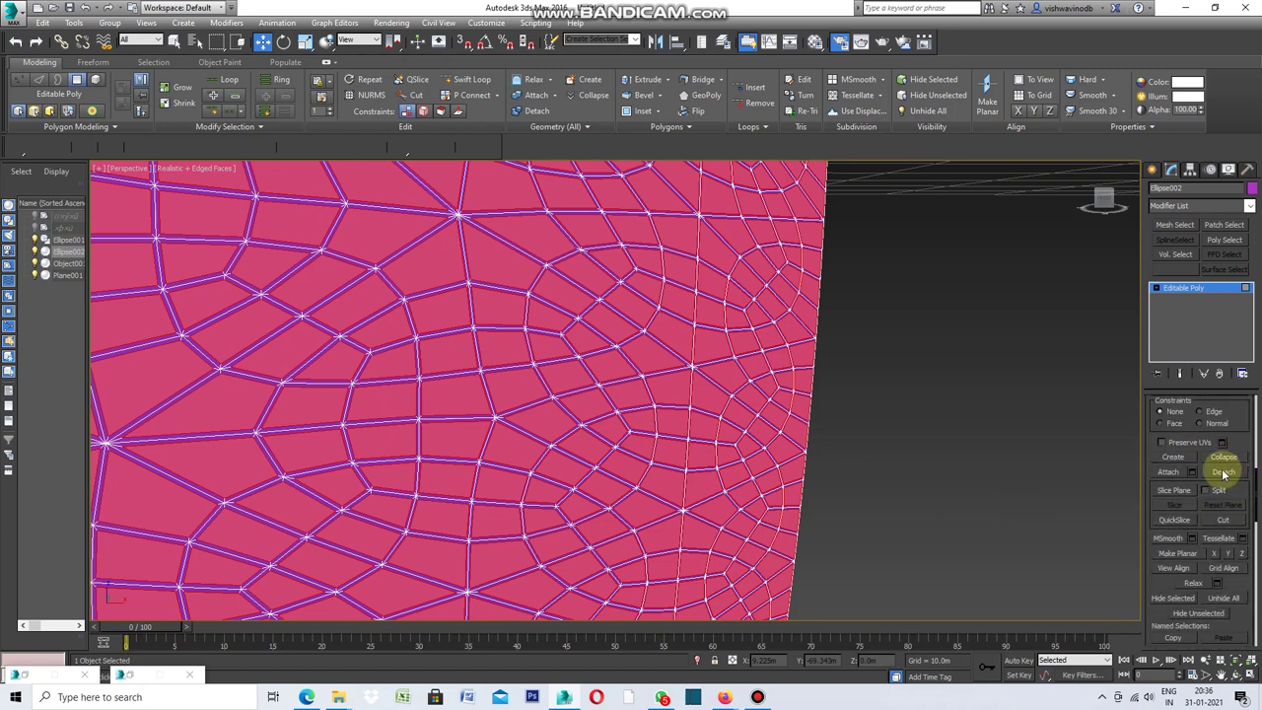
left_click(1220, 471)
left_click(678, 357)
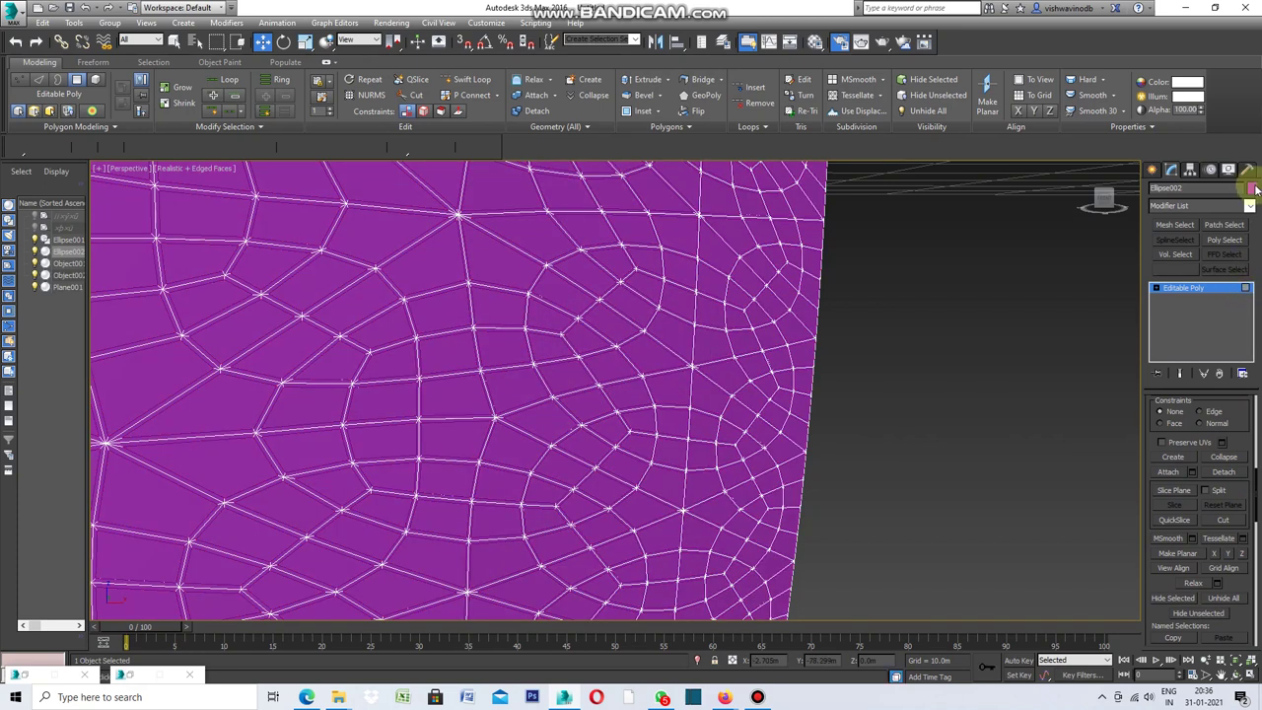
Set Ellipse002's object colour to the white custom colour.
left_click(1251, 187)
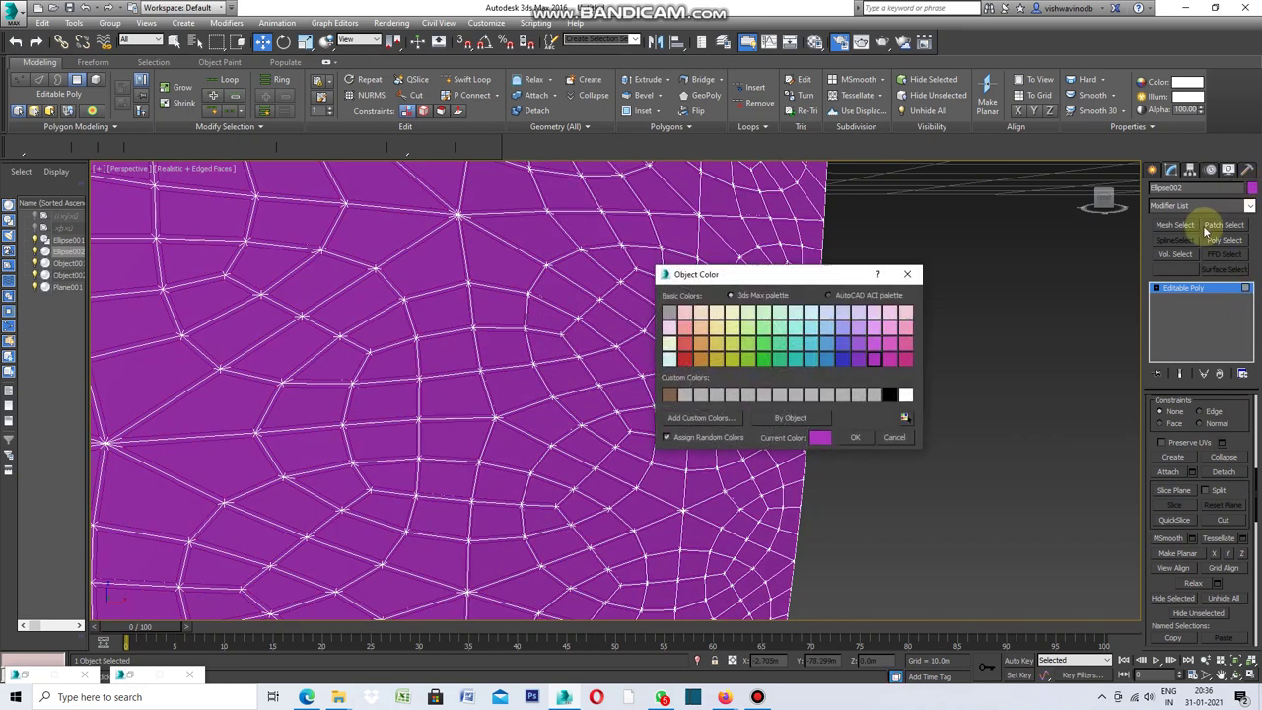
left_click(905, 394)
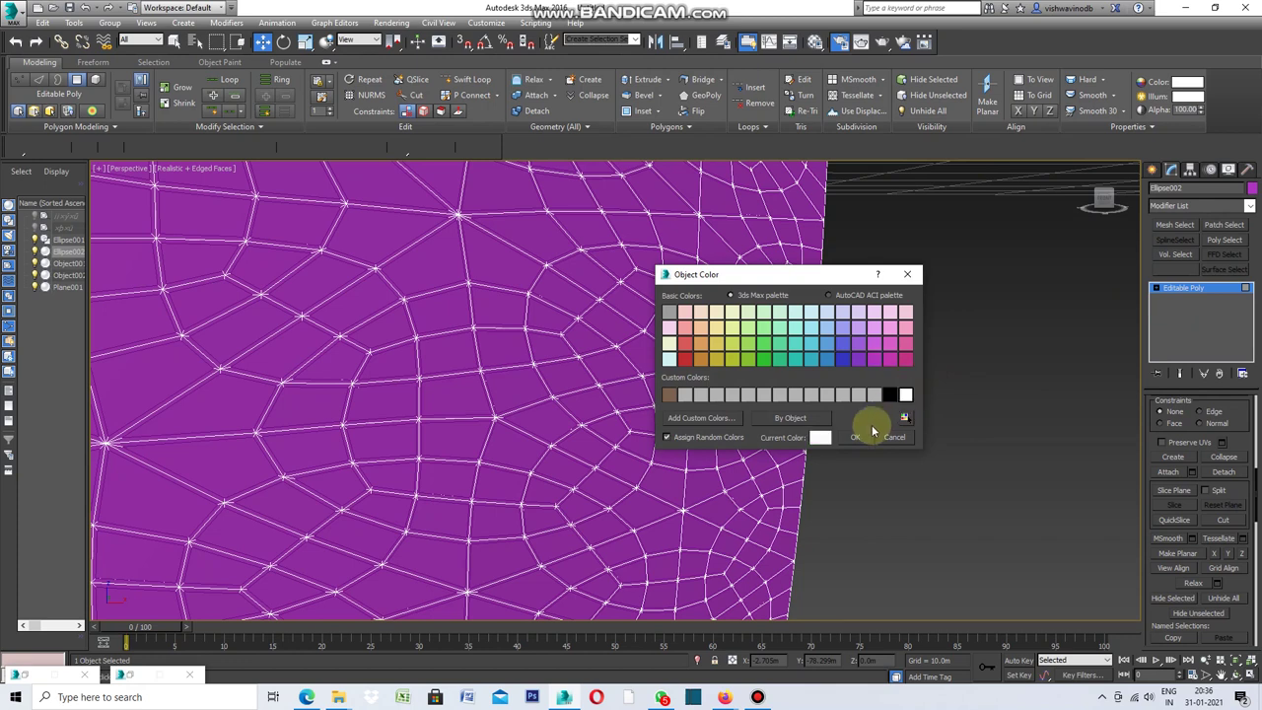
left_click(854, 436)
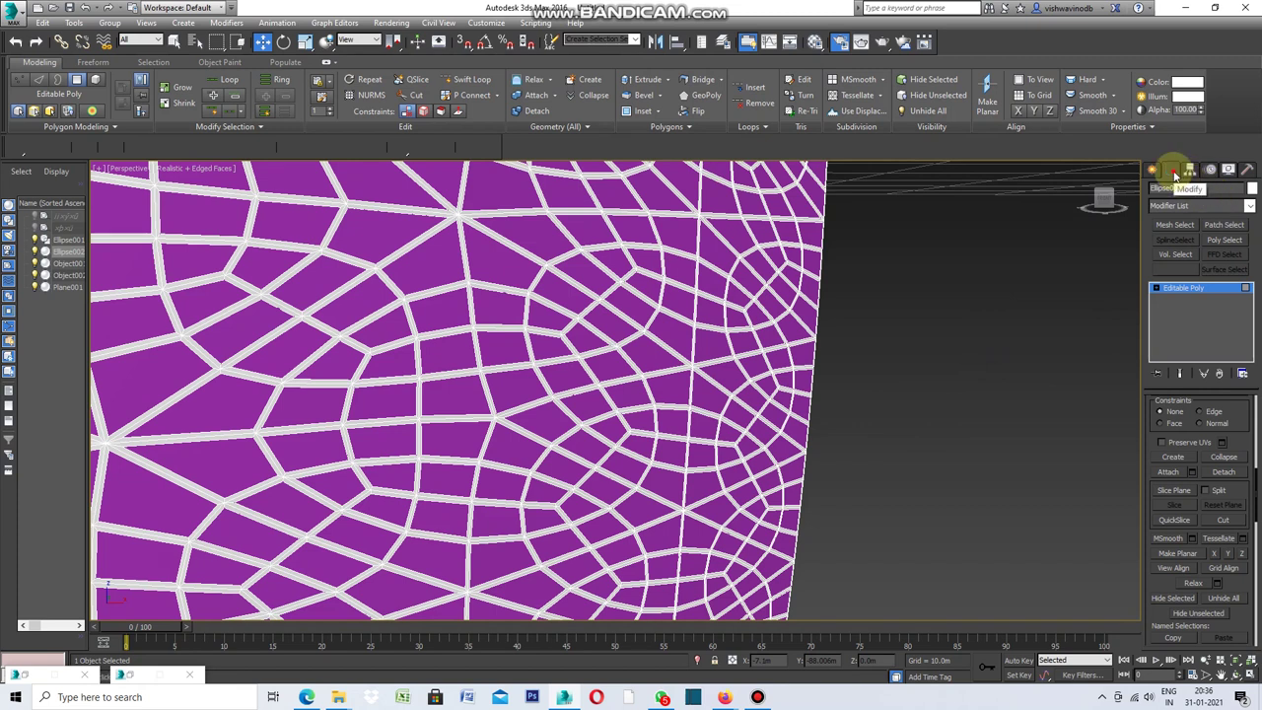
Add a Shell modifier to Ellipse002 with a 0.2m outer amount, then deselect it.
left_click(1248, 206)
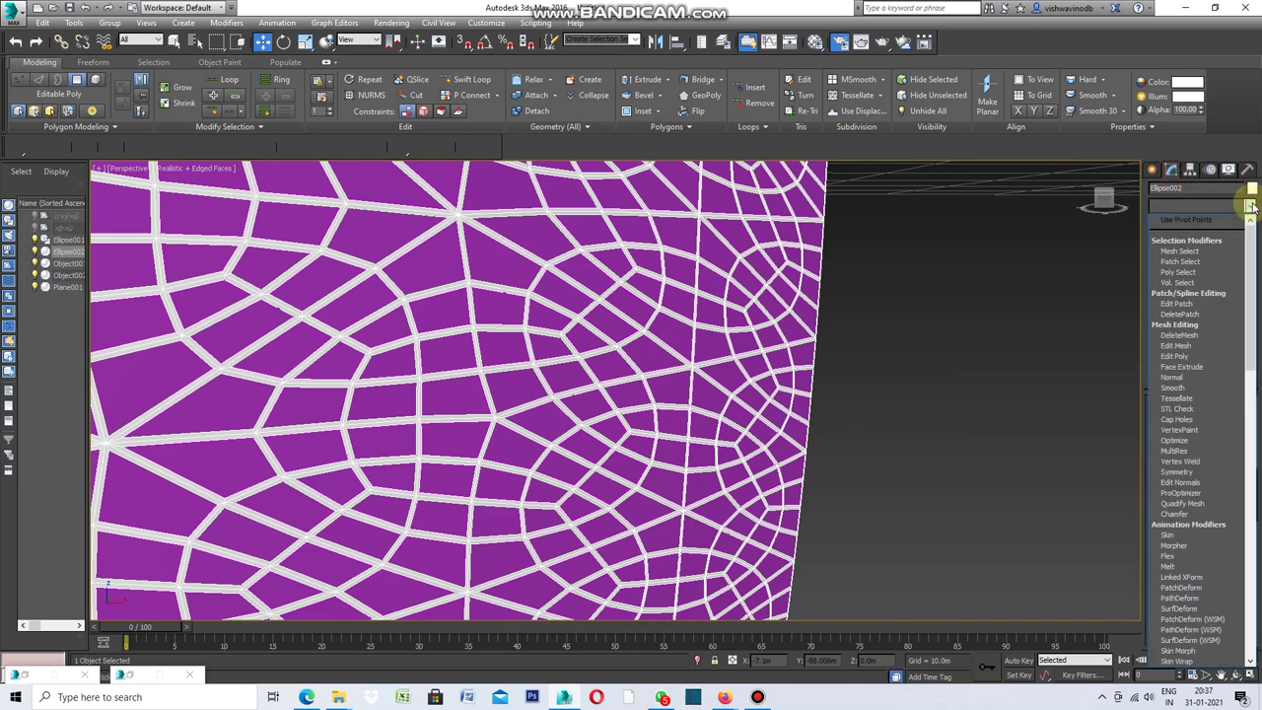
left_click_drag(1249, 225, 1259, 475)
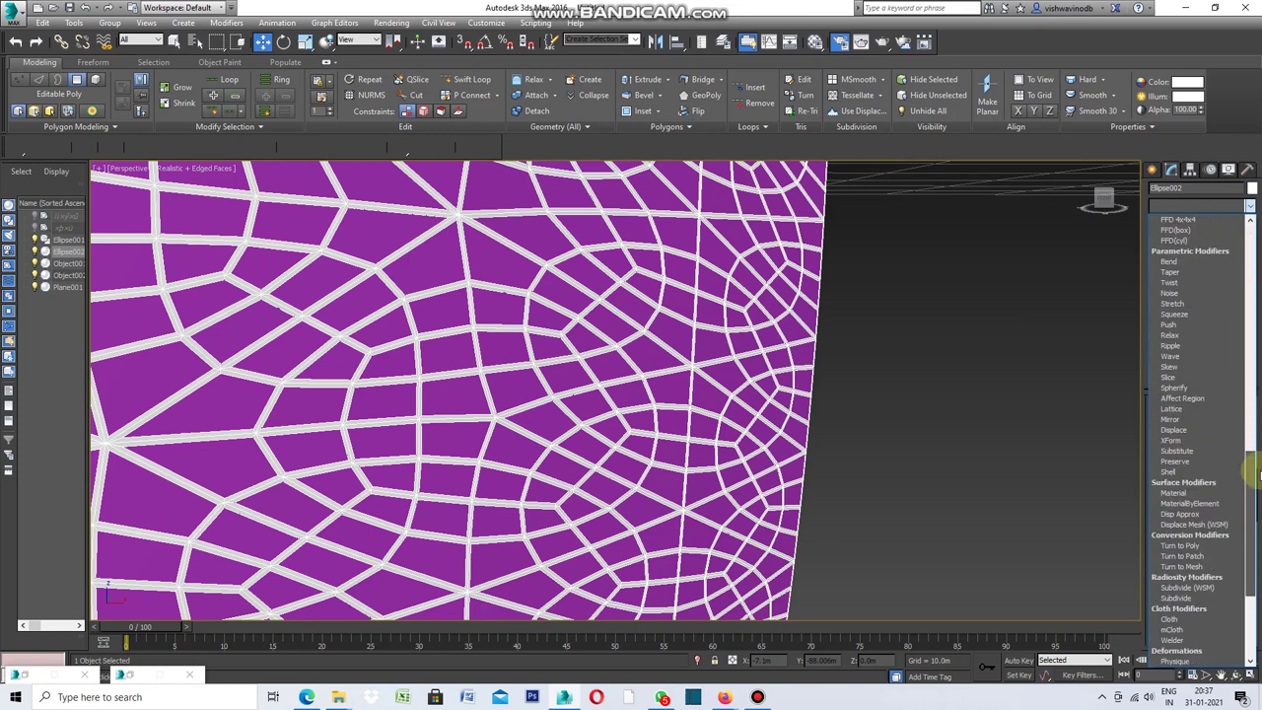
left_click(1197, 471)
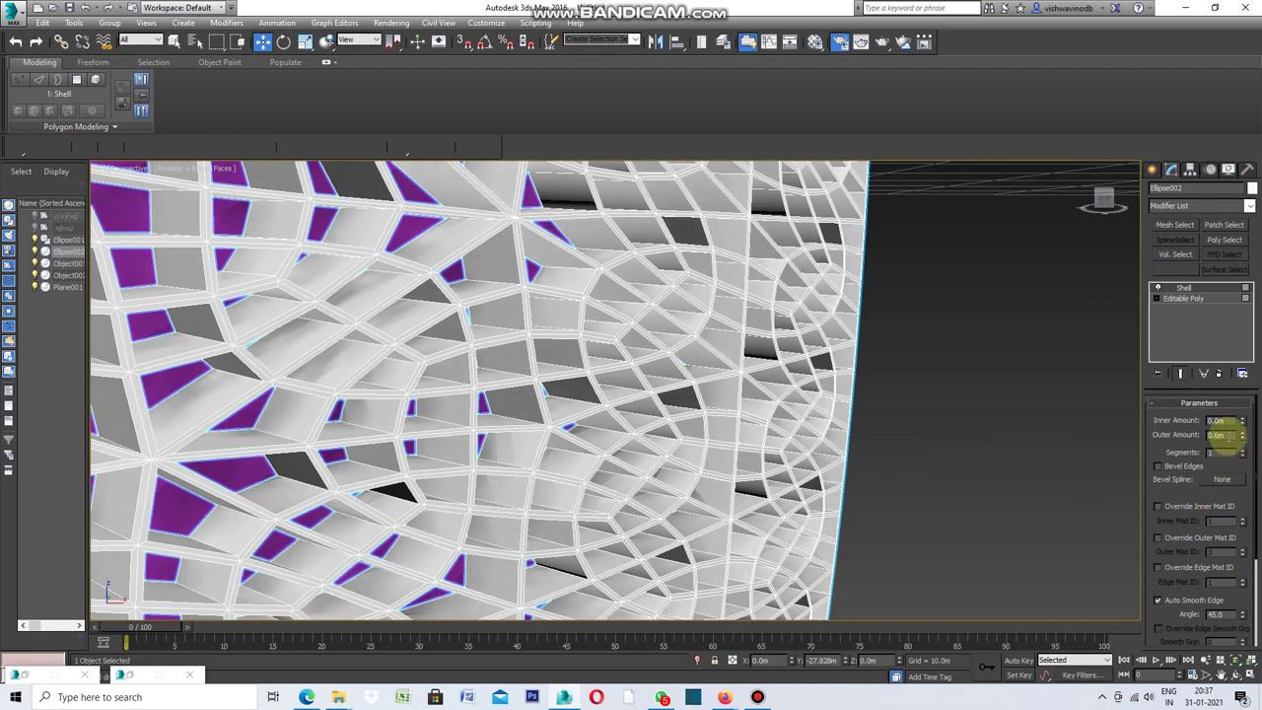
left_click(1221, 435)
type("0.1")
key("Return")
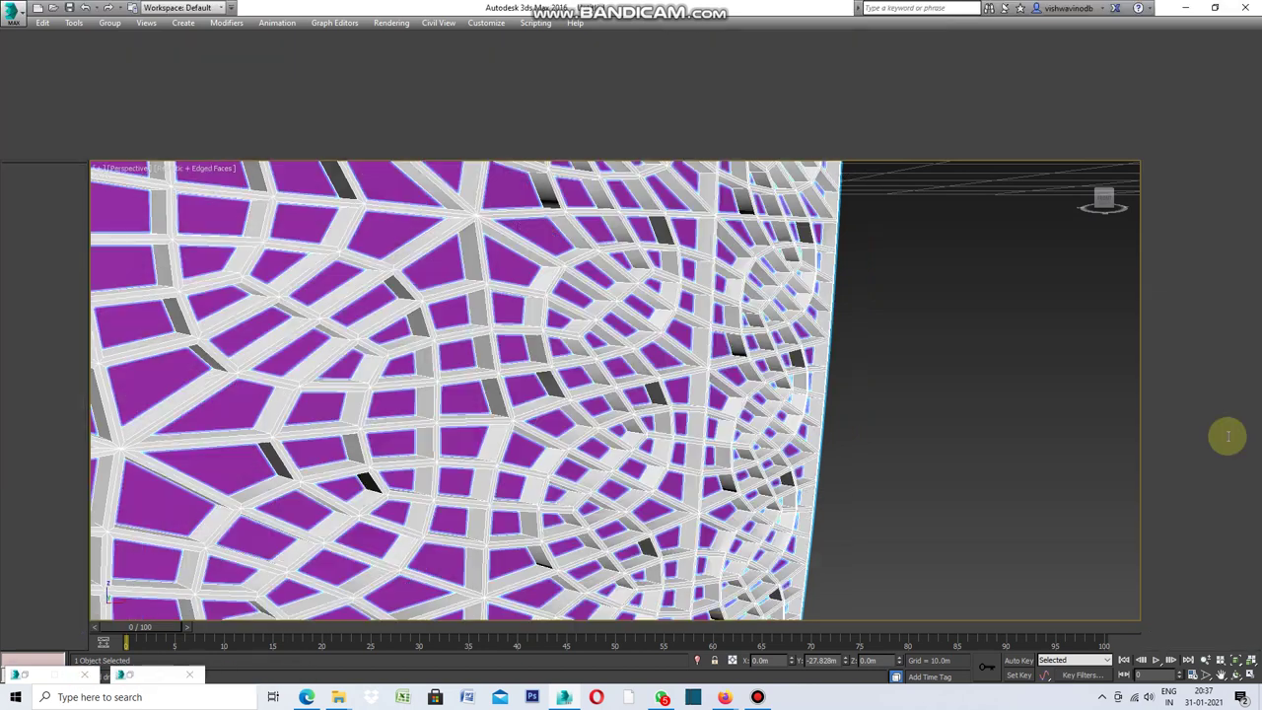
left_click_drag(1218, 437, 1227, 439)
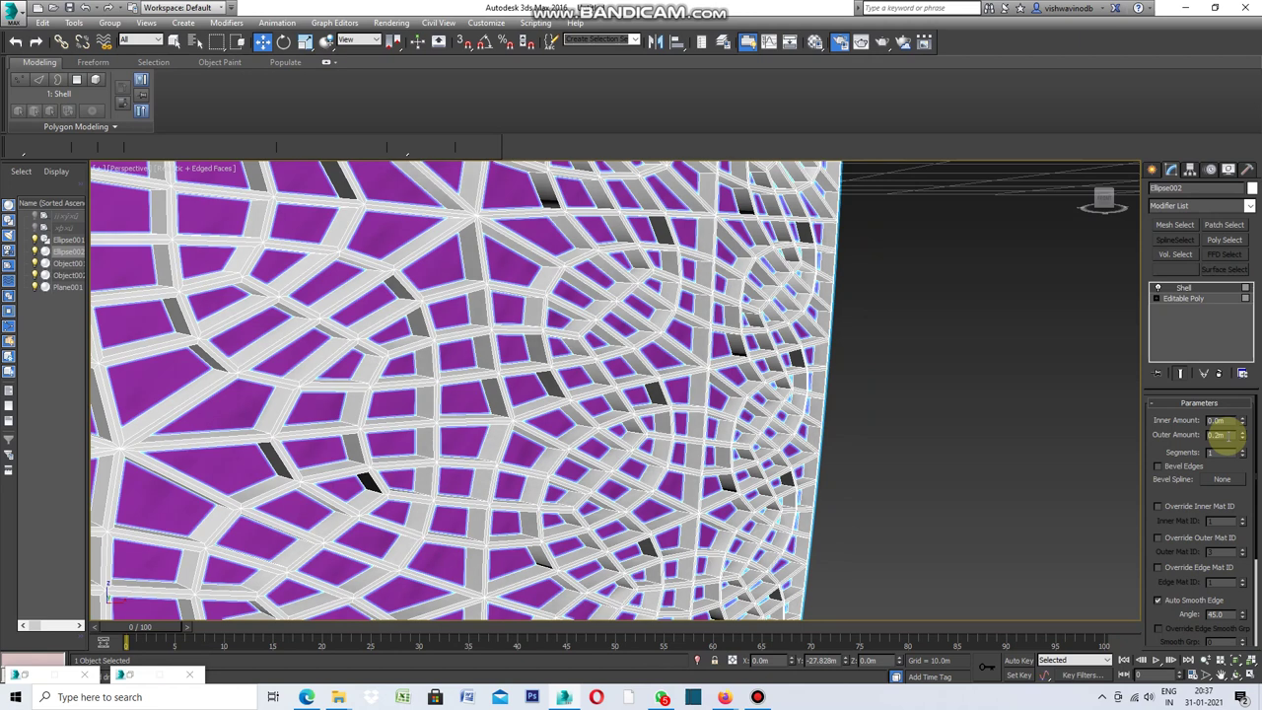
left_click_drag(1222, 439, 1222, 438)
left_click(1079, 422)
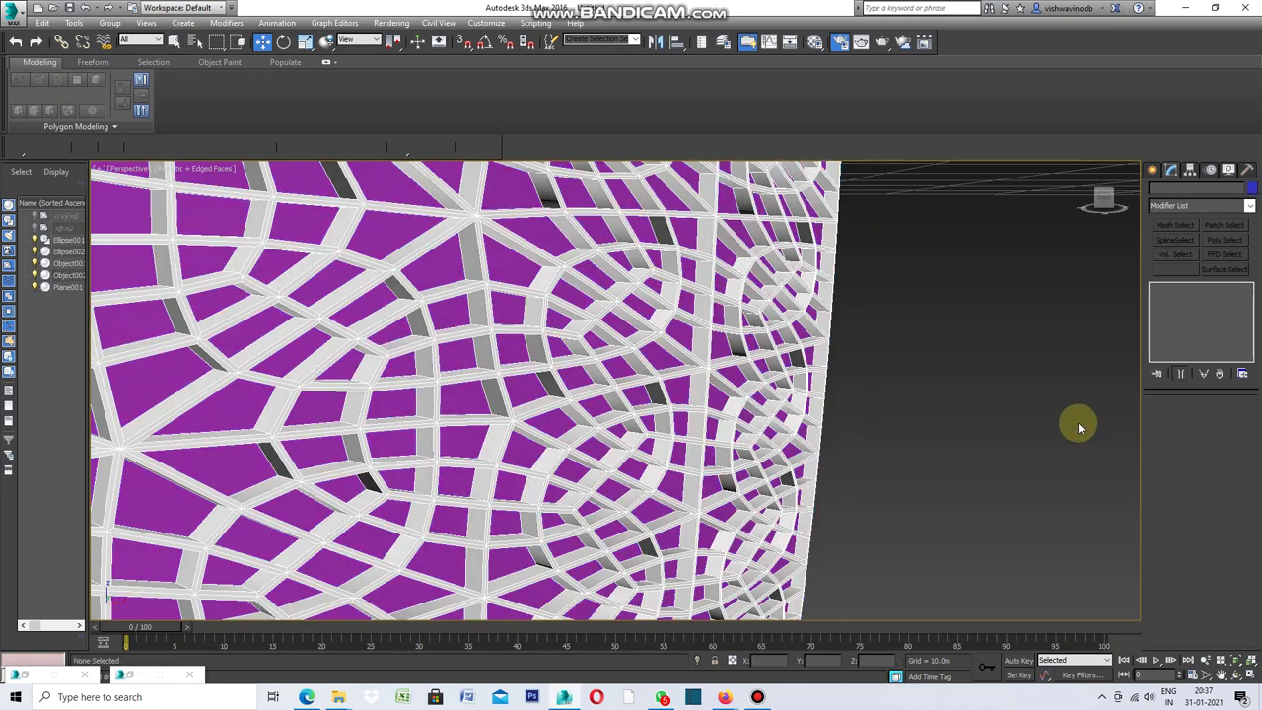
key("z")
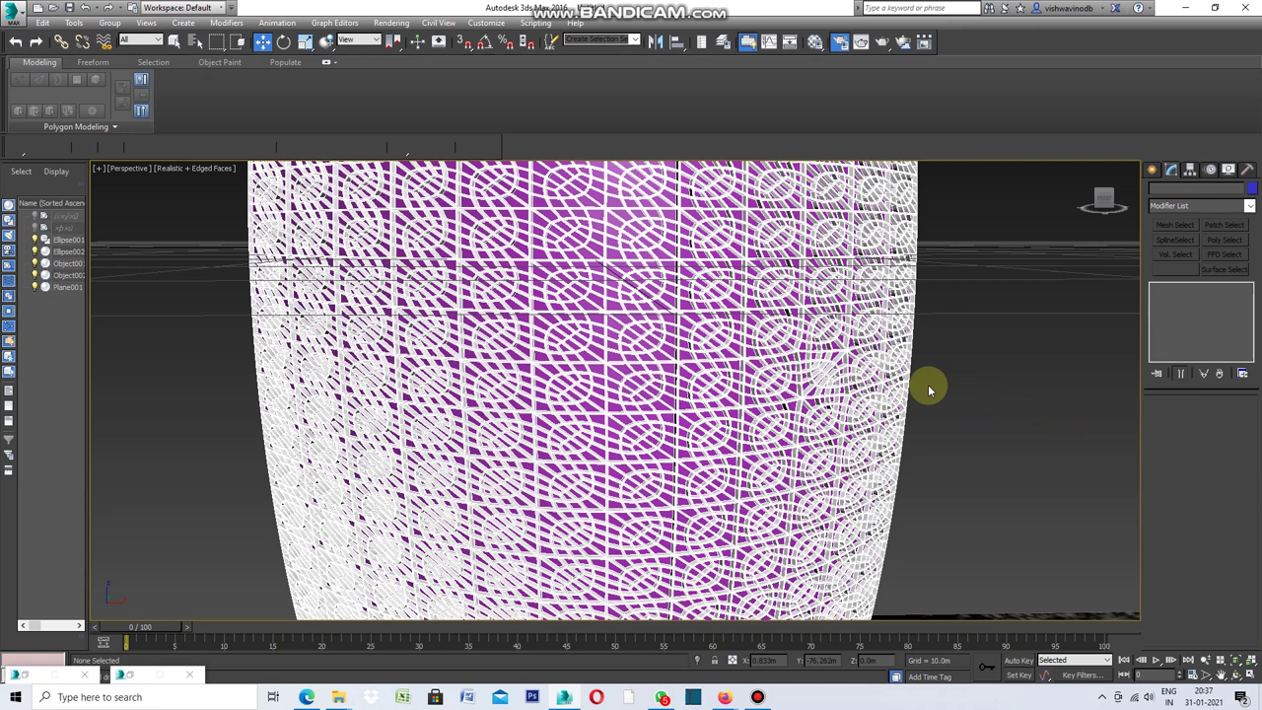
scroll(927, 384, "down", 2)
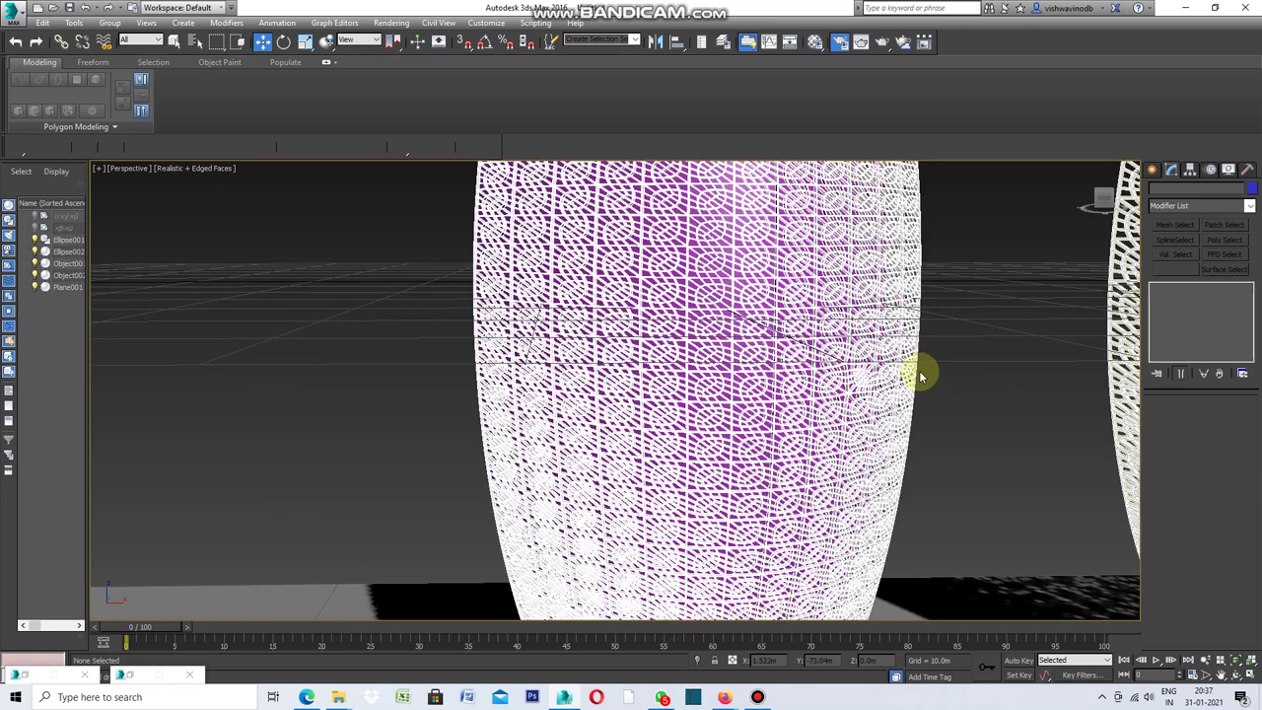
scroll(924, 368, "up", 2)
scroll(925, 365, "up", 2)
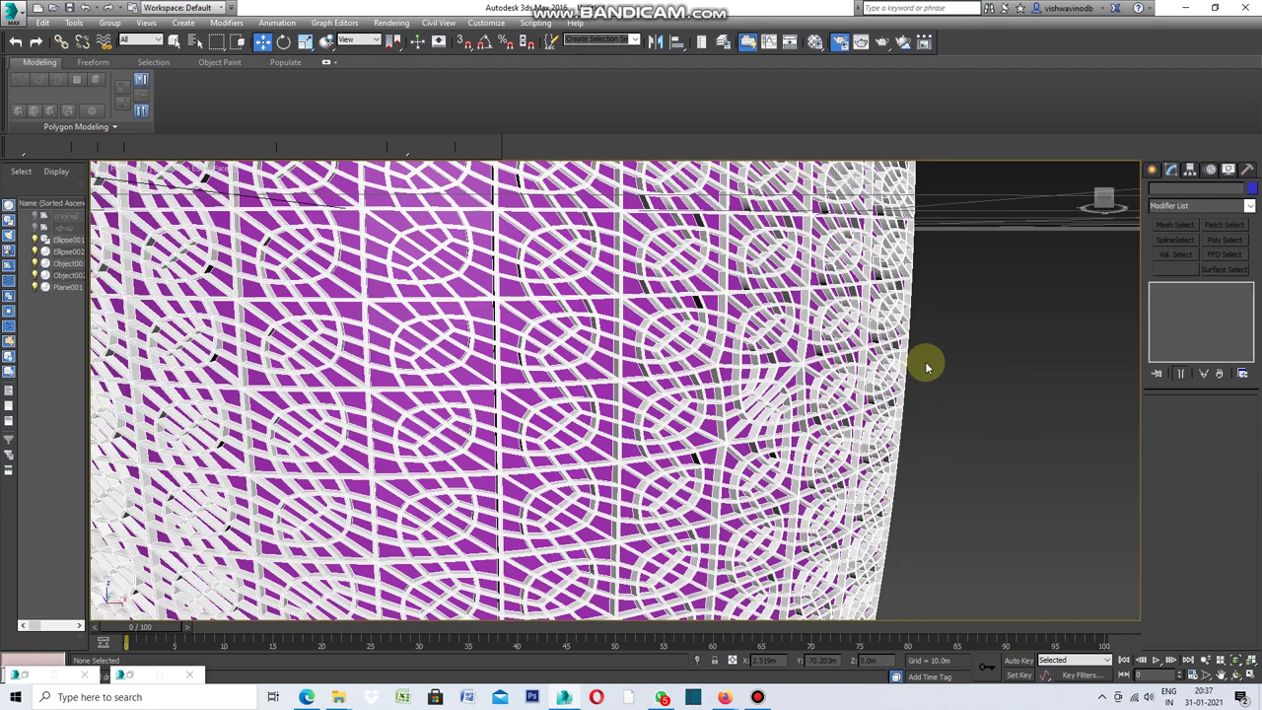
scroll(924, 365, "up", 2)
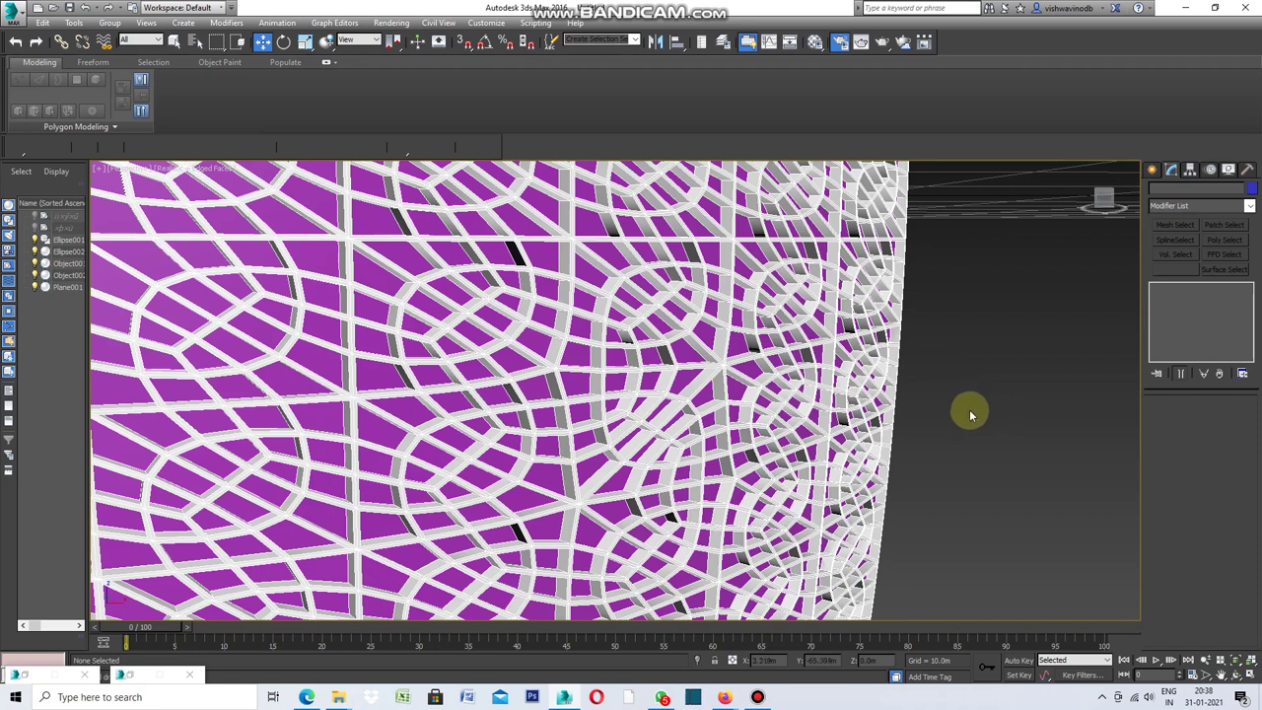
left_click(816, 404)
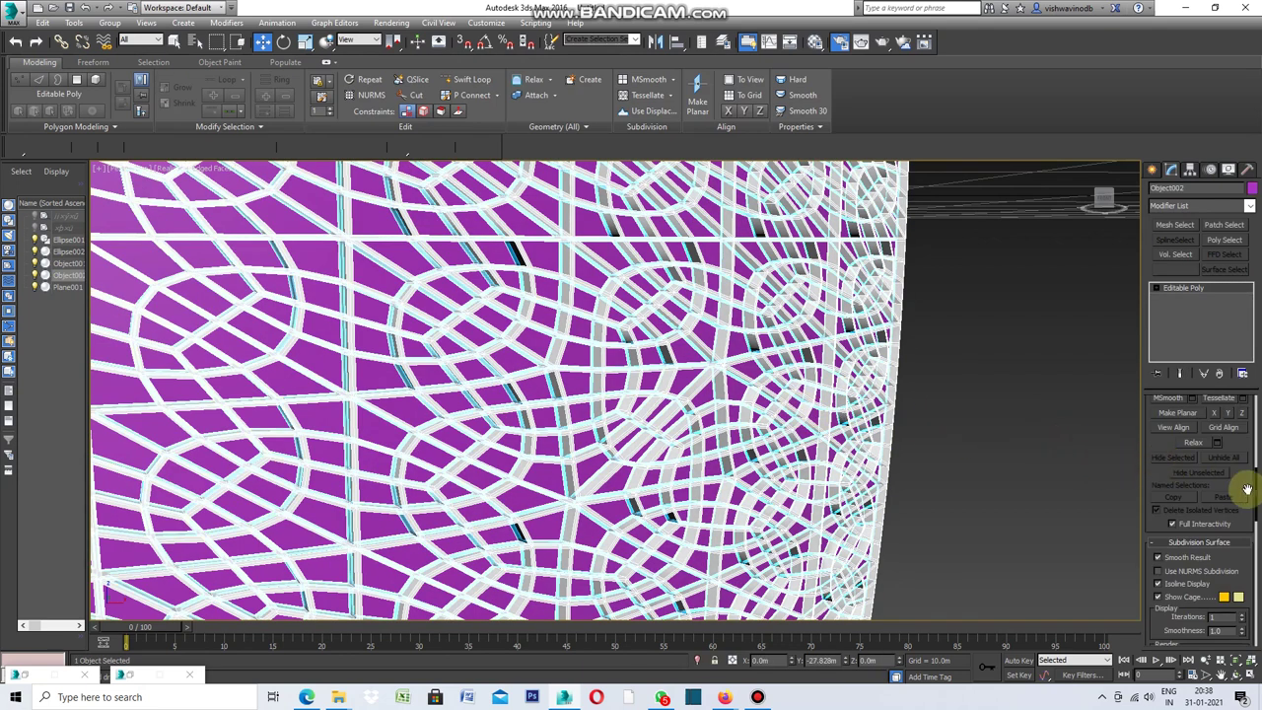
Select Object002 and enter Polygon level with all its panel faces selected.
scroll(1237, 482, "up", 2)
scroll(1235, 481, "up", 2)
scroll(1235, 482, "up", 2)
scroll(1236, 482, "up", 2)
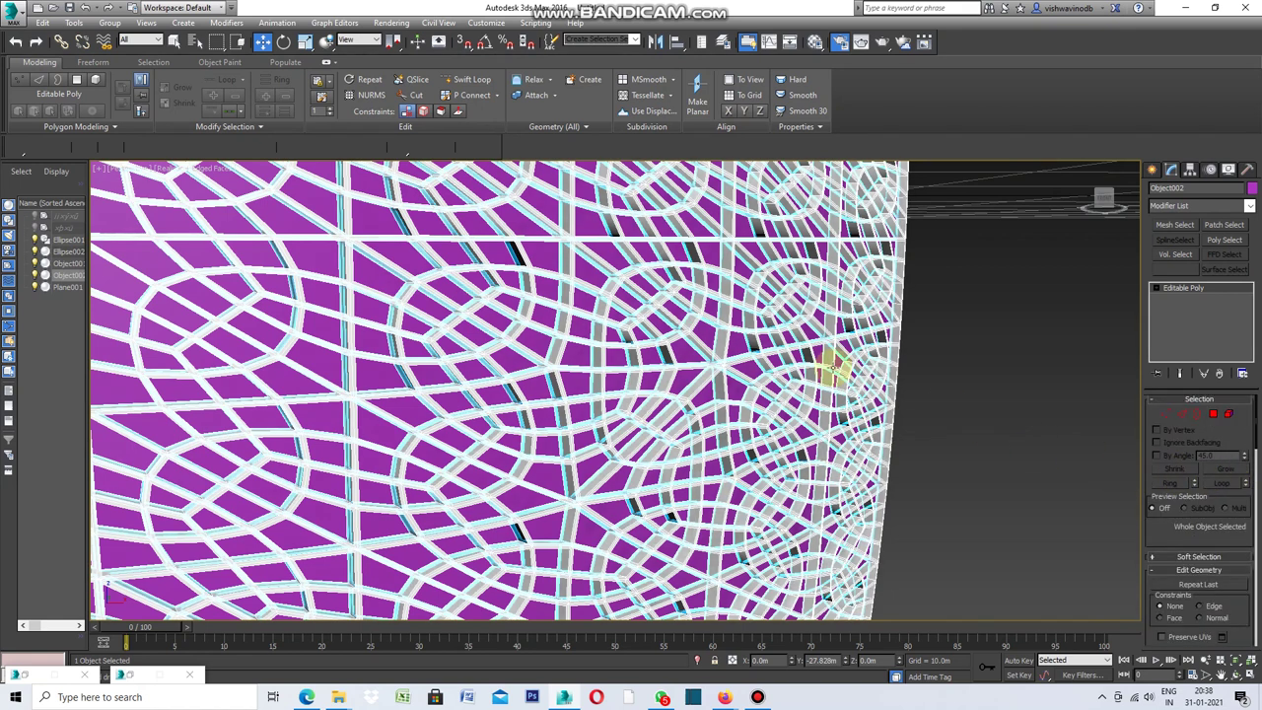
left_click(409, 260)
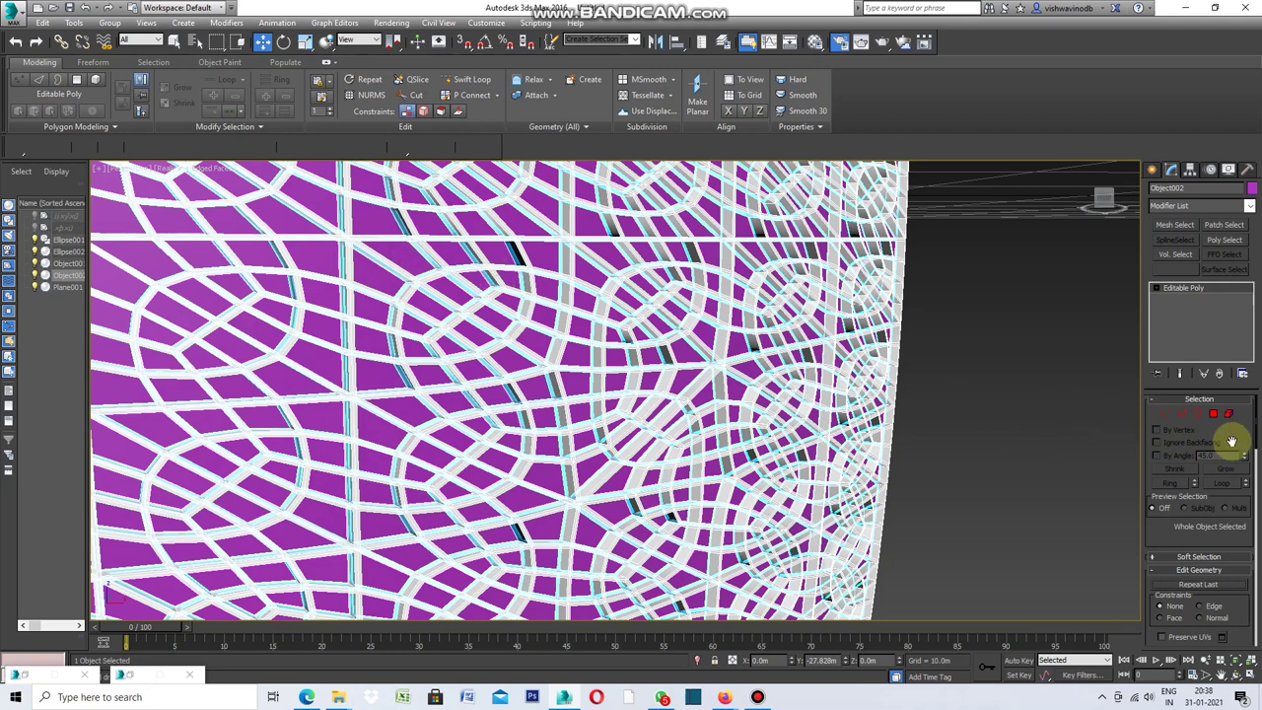
left_click(1213, 415)
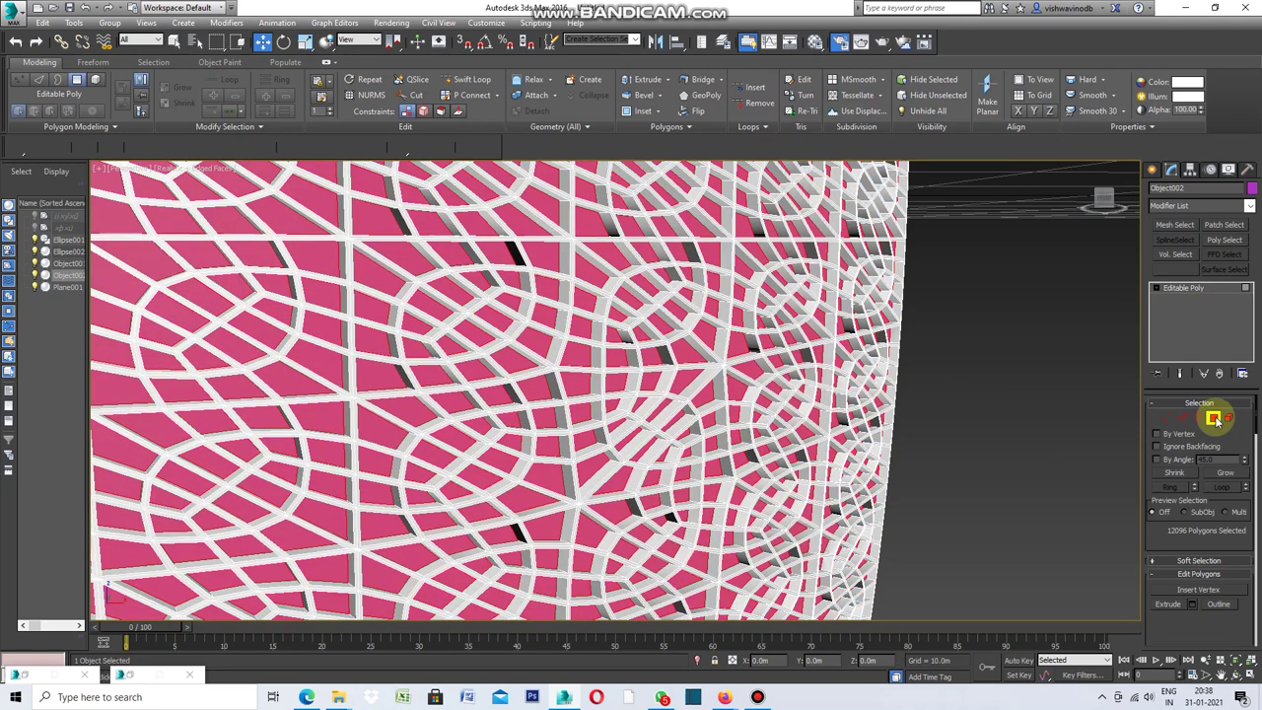
left_click_drag(1255, 421, 1256, 452)
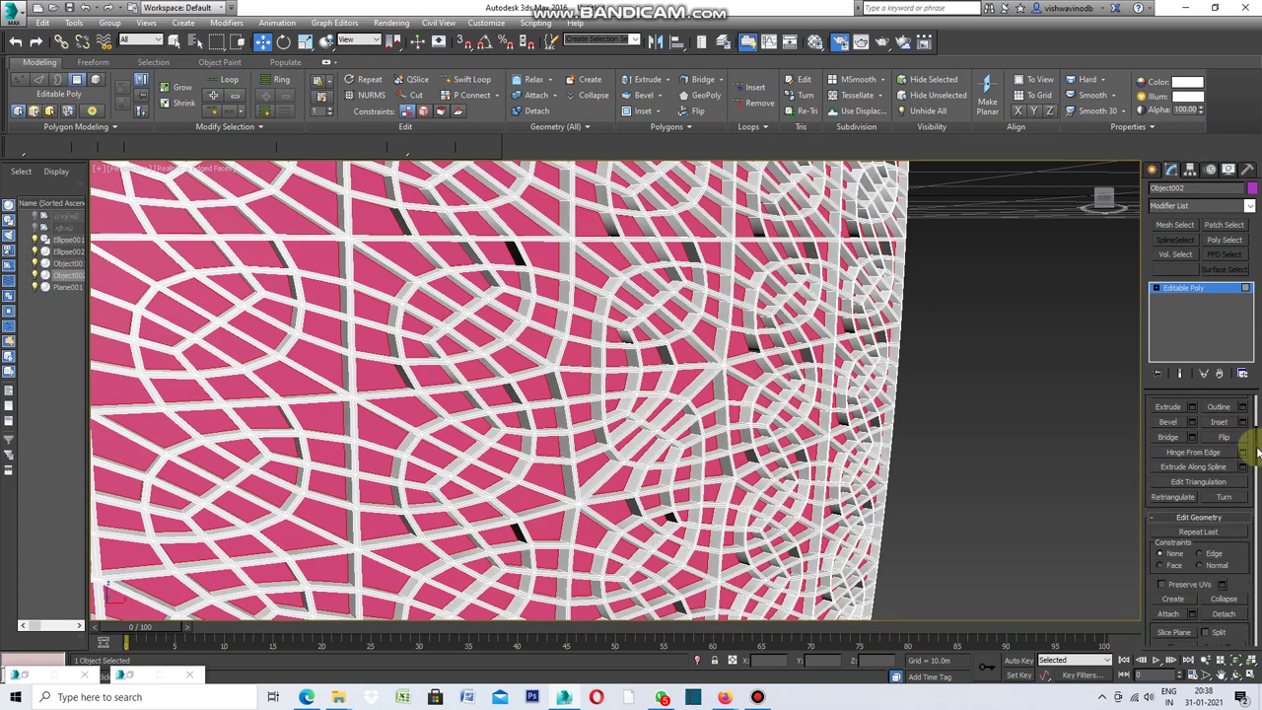
Inset the selected panel polygons by 0.02m and switch to the Move tool.
left_click(1242, 422)
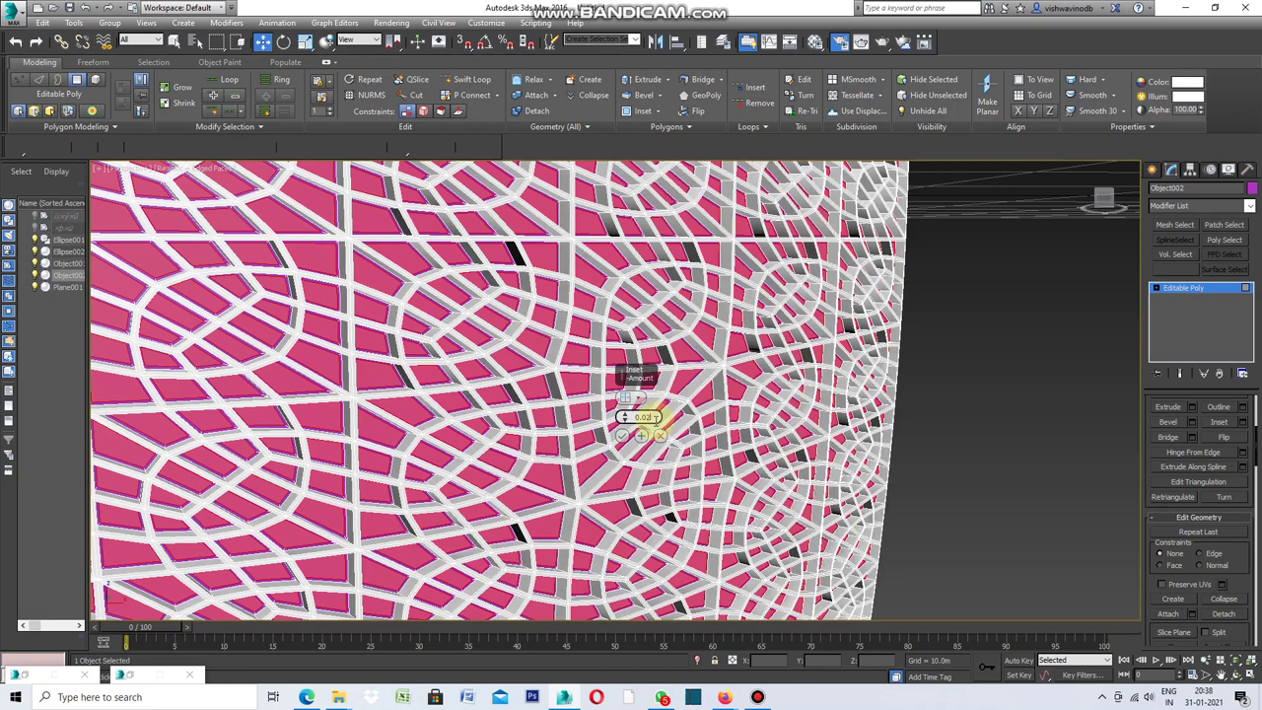
key("Return")
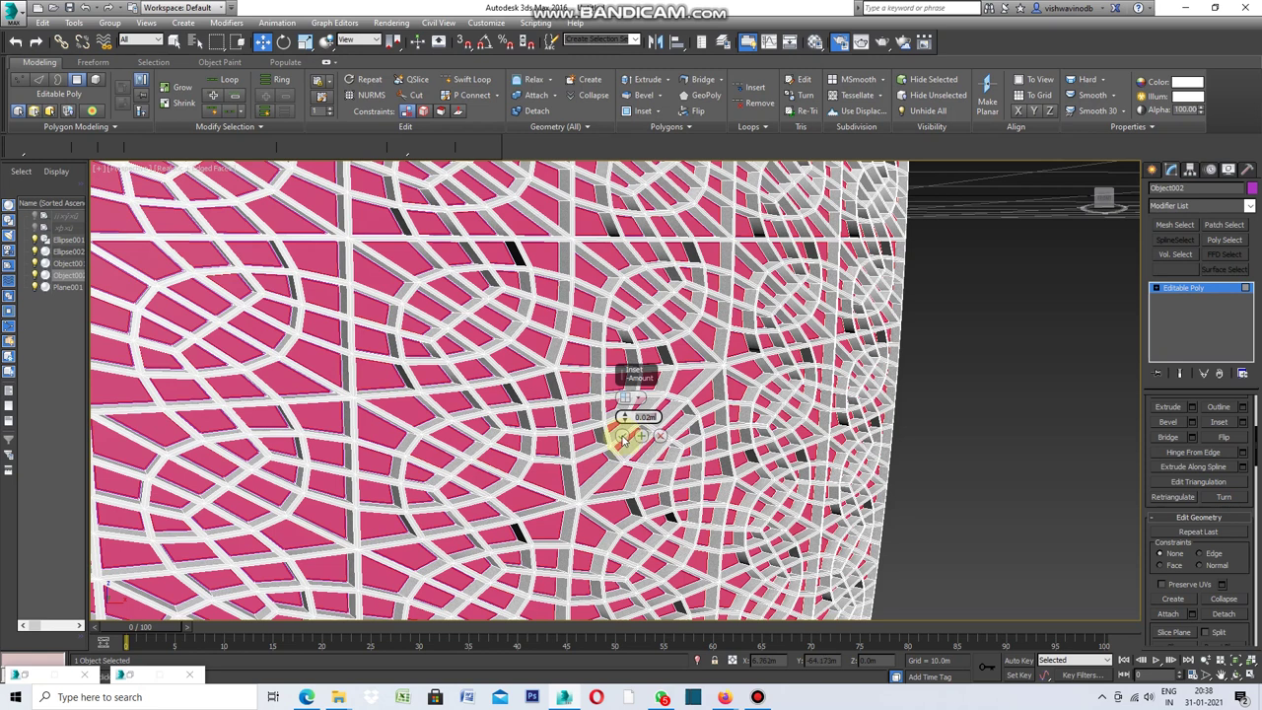
left_click(623, 437)
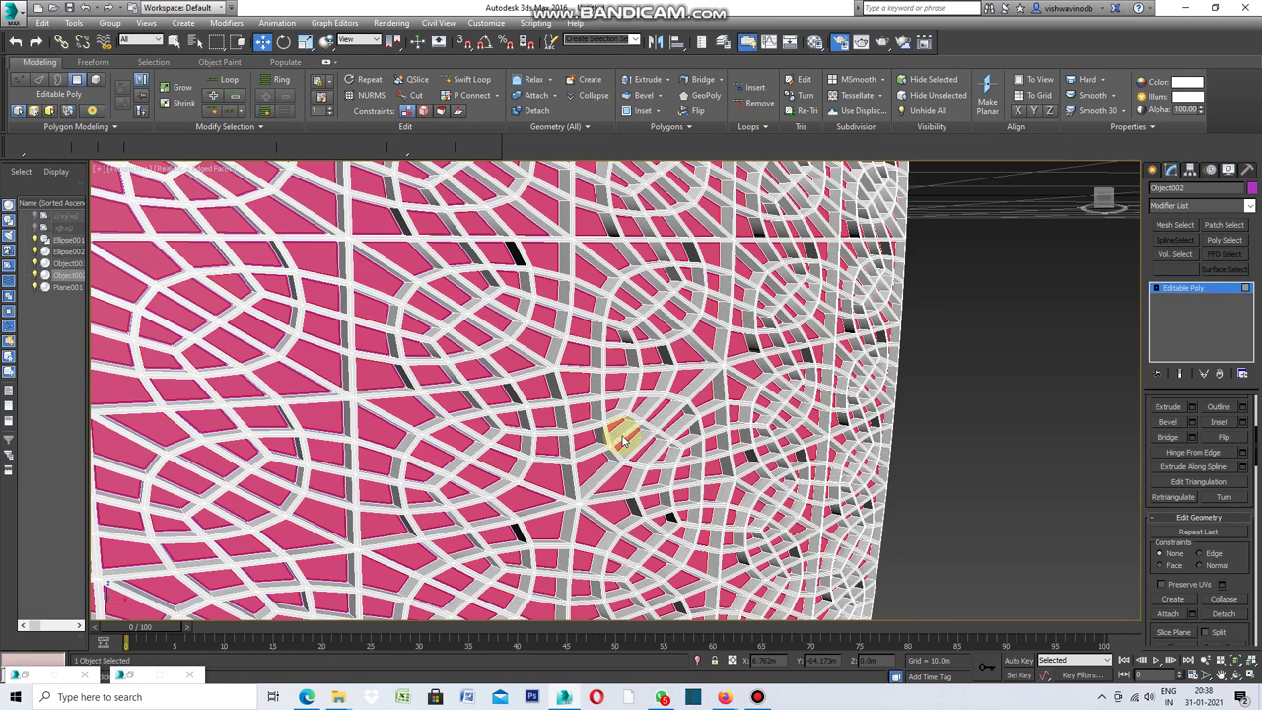
mouse_move(1254, 443)
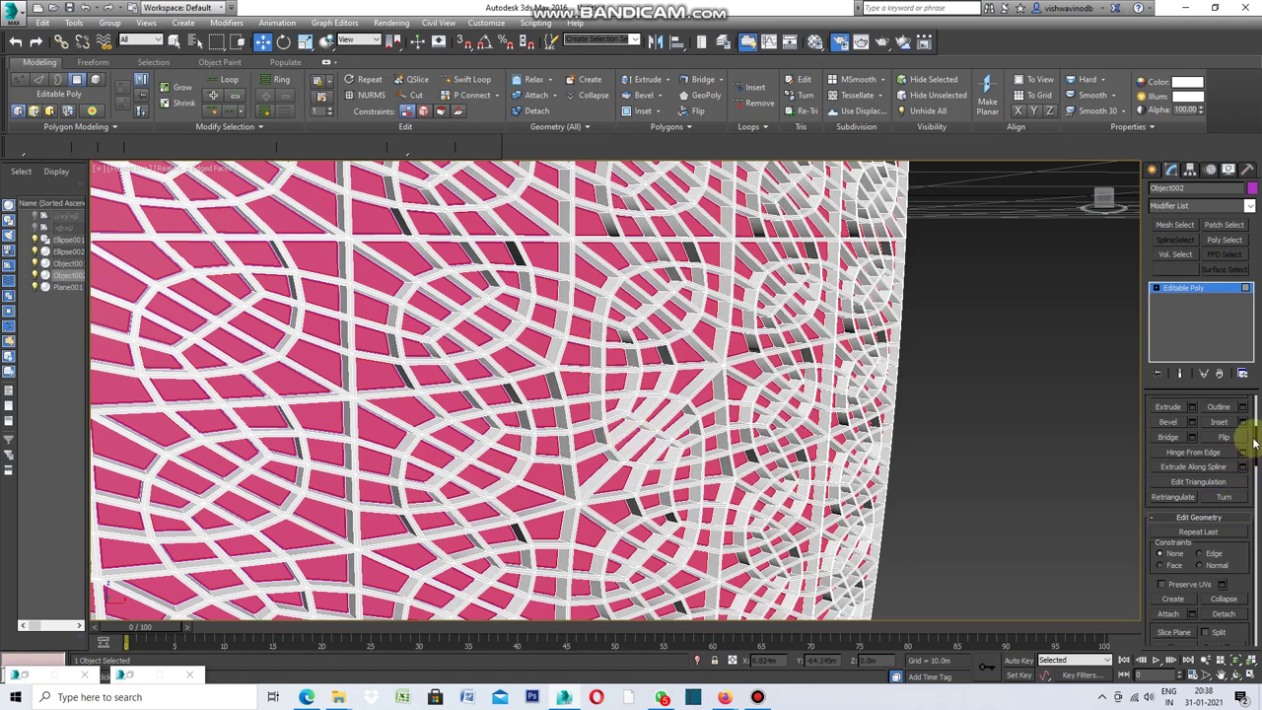
key("w")
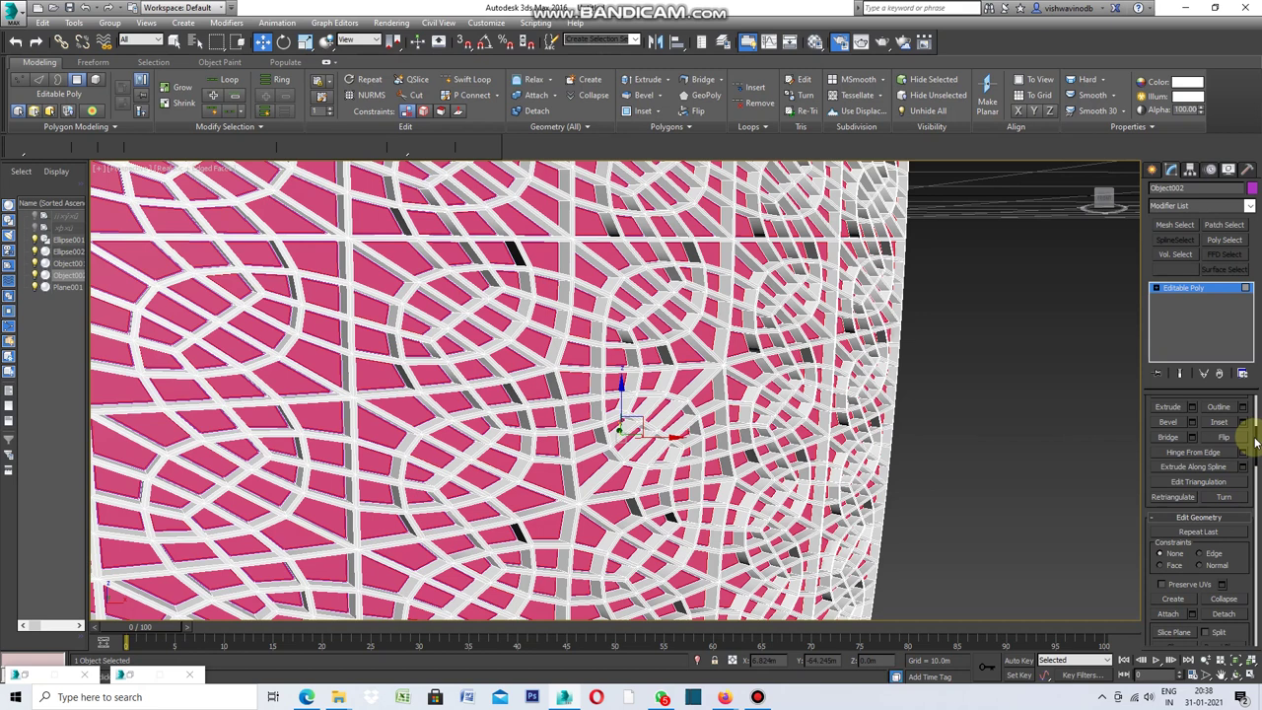
left_click_drag(1255, 442, 1254, 471)
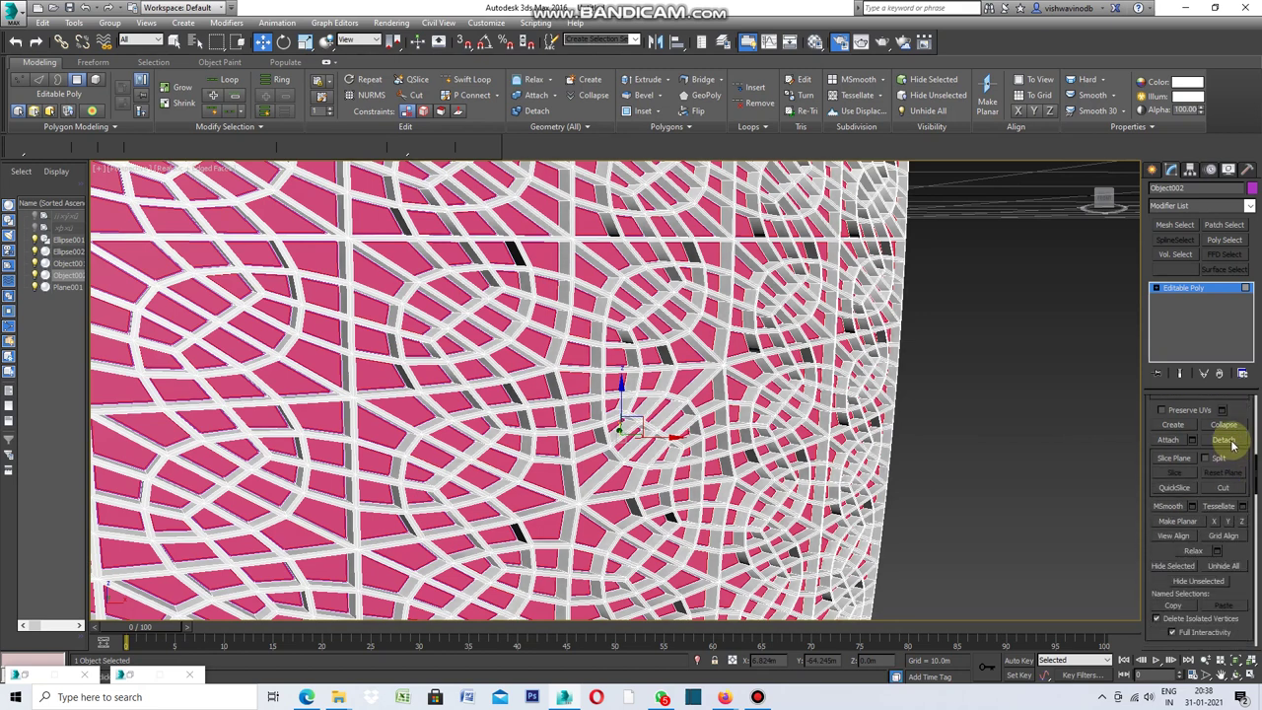
Detach the inset faces as Object003 and give Object002 a new object colour.
left_click(1222, 439)
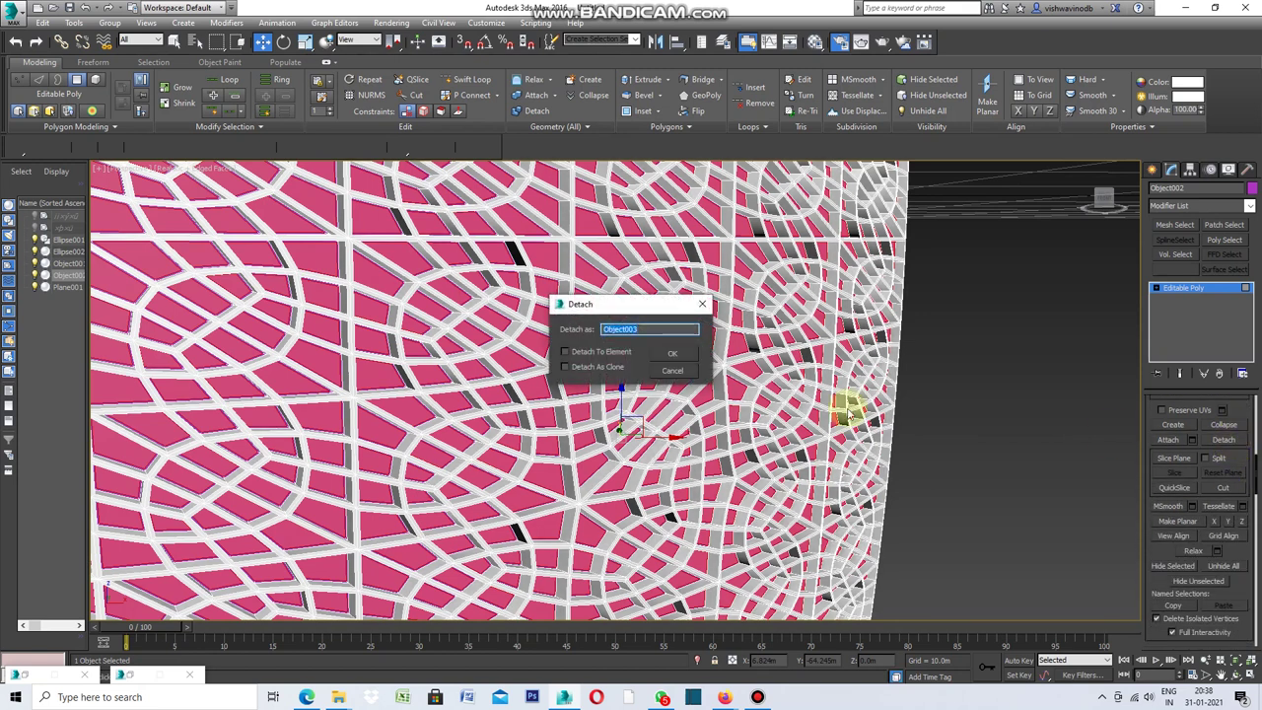
left_click(682, 355)
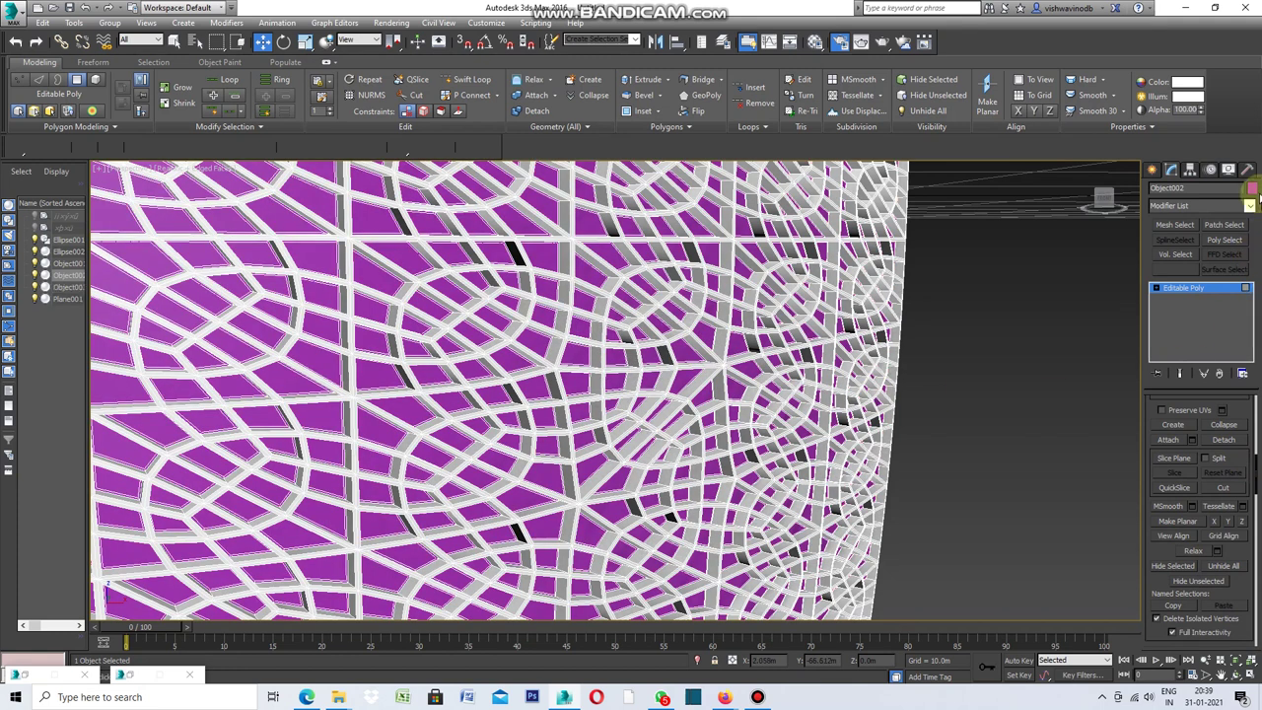
left_click(1252, 188)
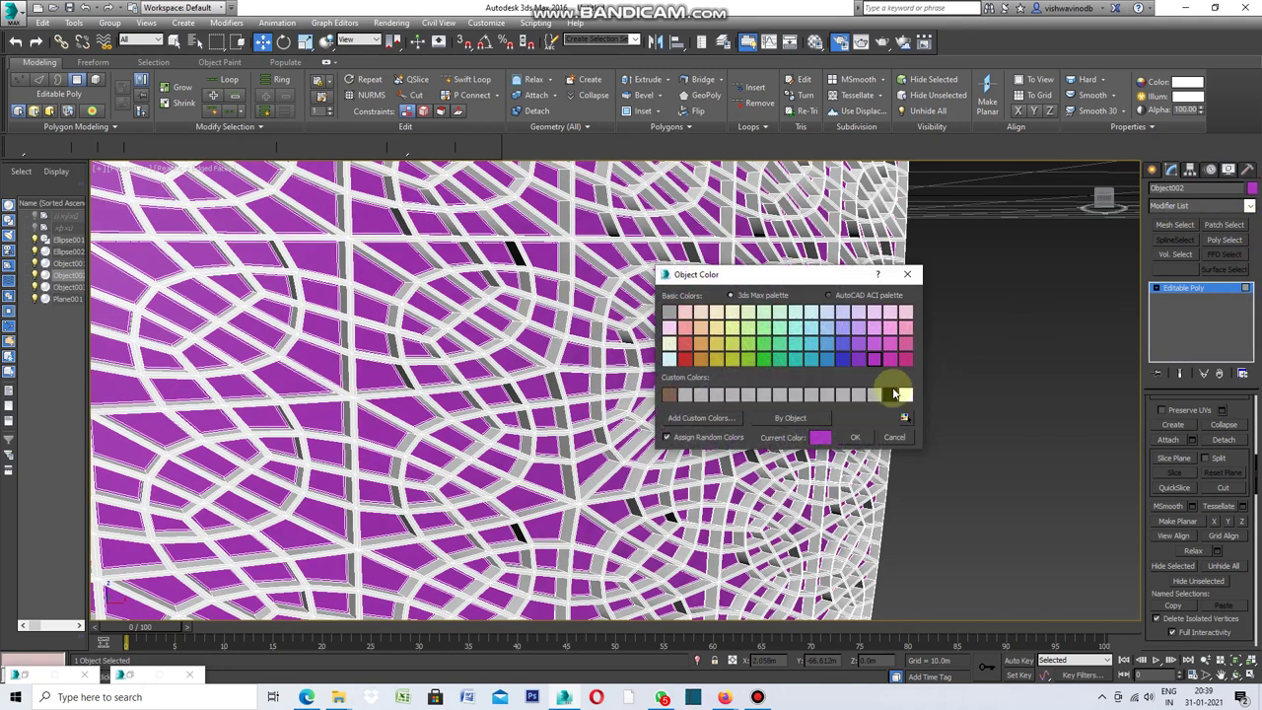
left_click(854, 437)
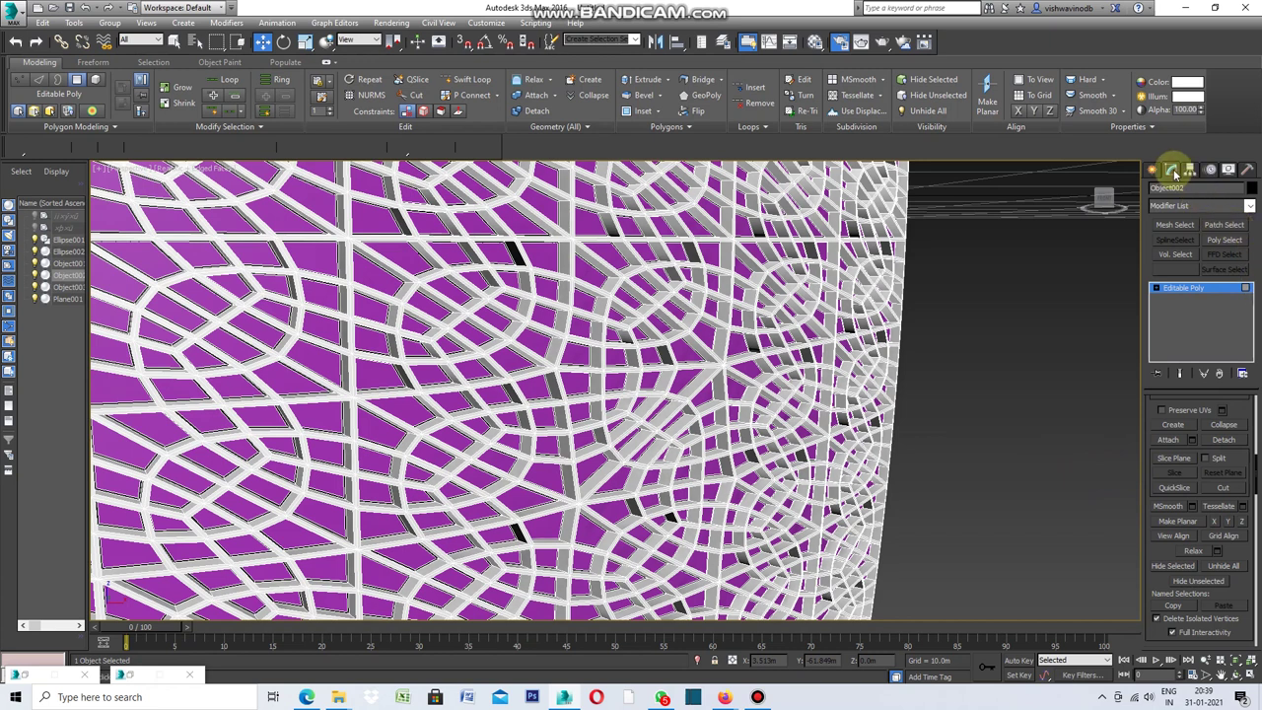
left_click(1249, 205)
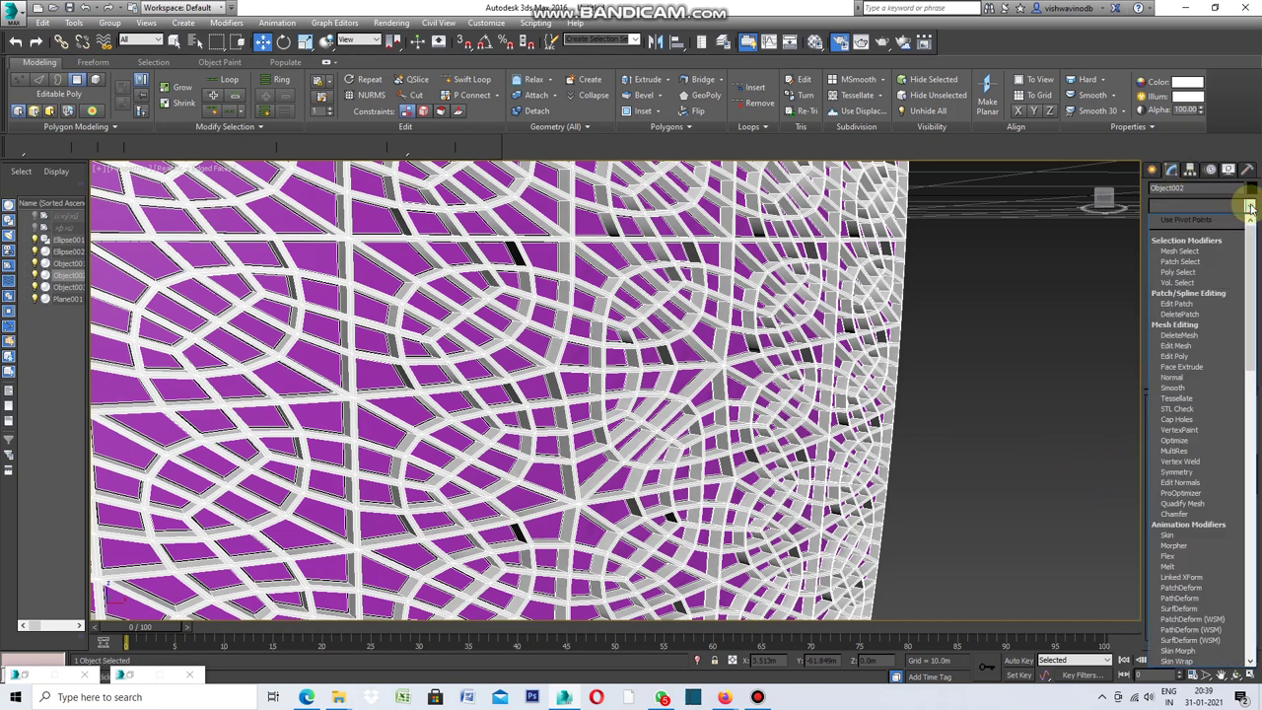
Add a Shell with a 0.15m outer amount to Object002, then select Object003.
left_click_drag(1248, 276, 1244, 461)
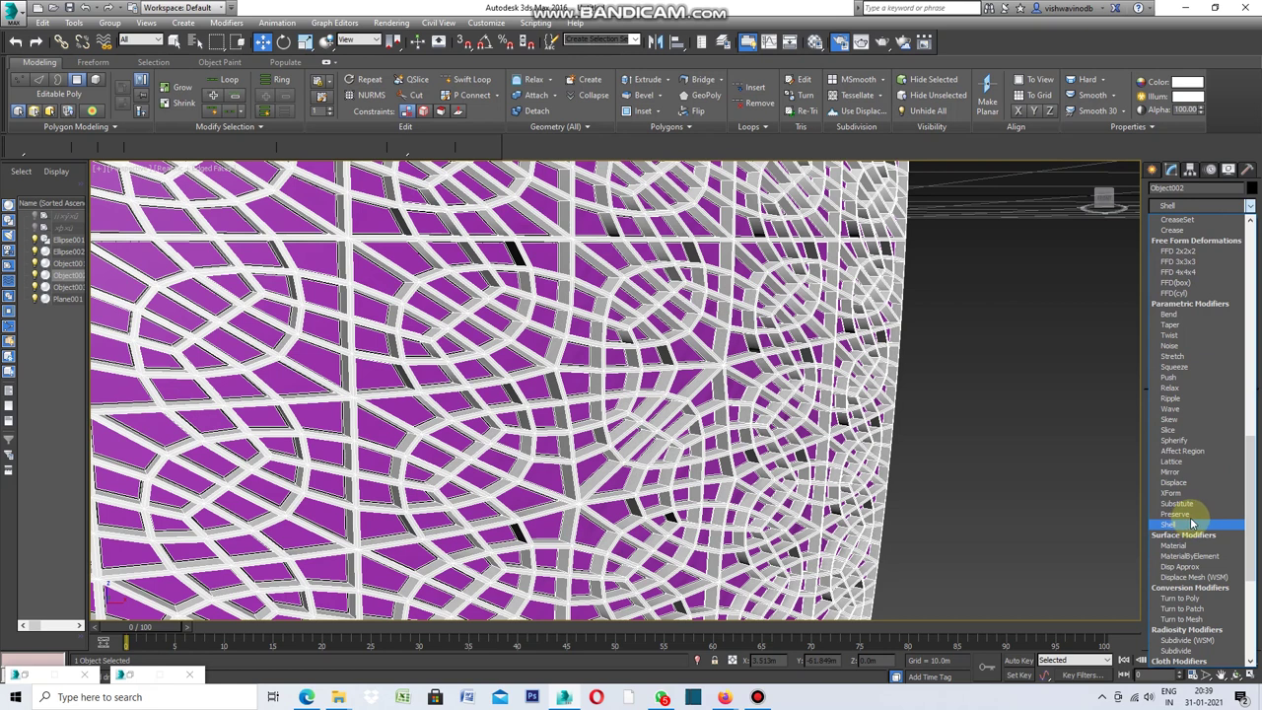
left_click(1166, 523)
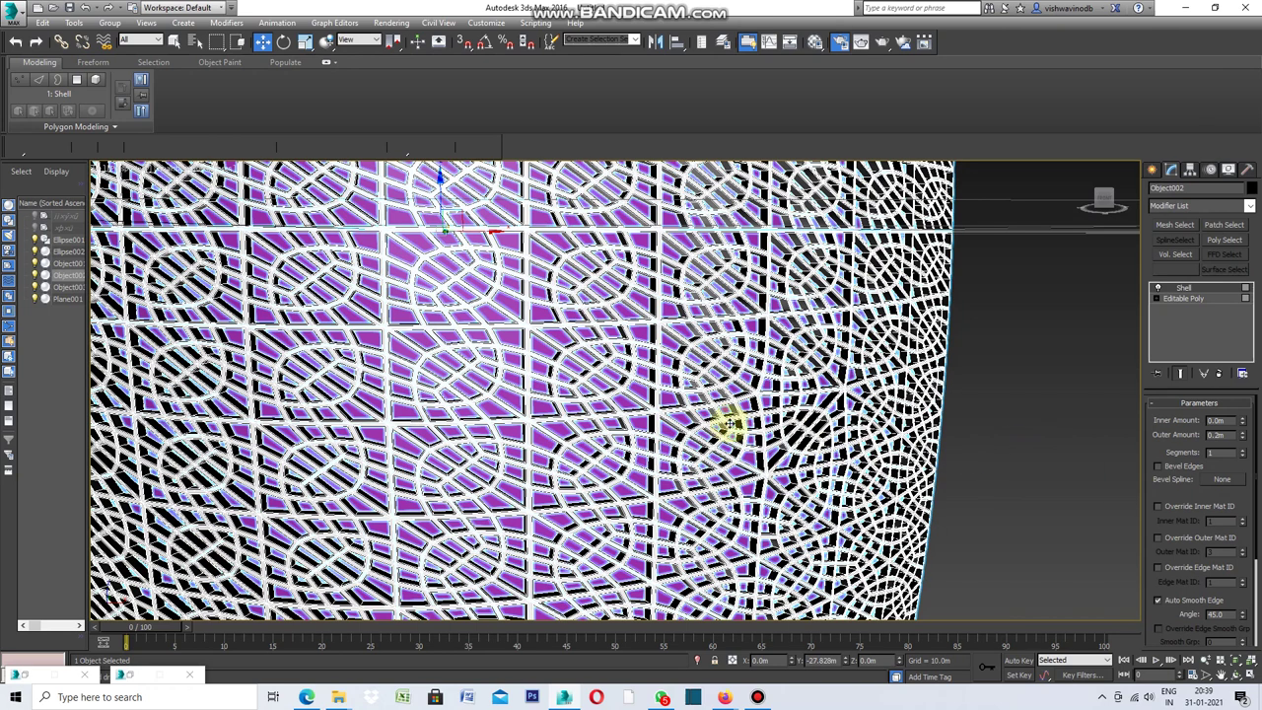
scroll(685, 392, "up", 2)
scroll(686, 393, "up", 4)
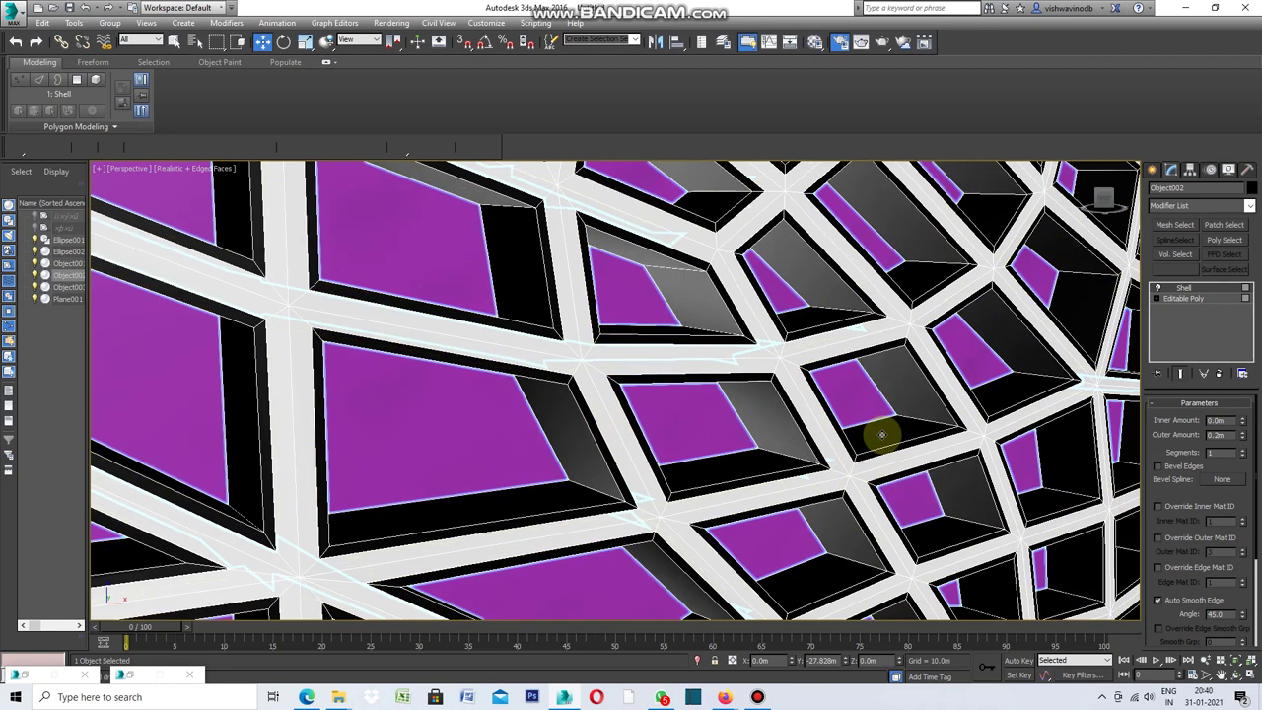
scroll(881, 435, "down", 4)
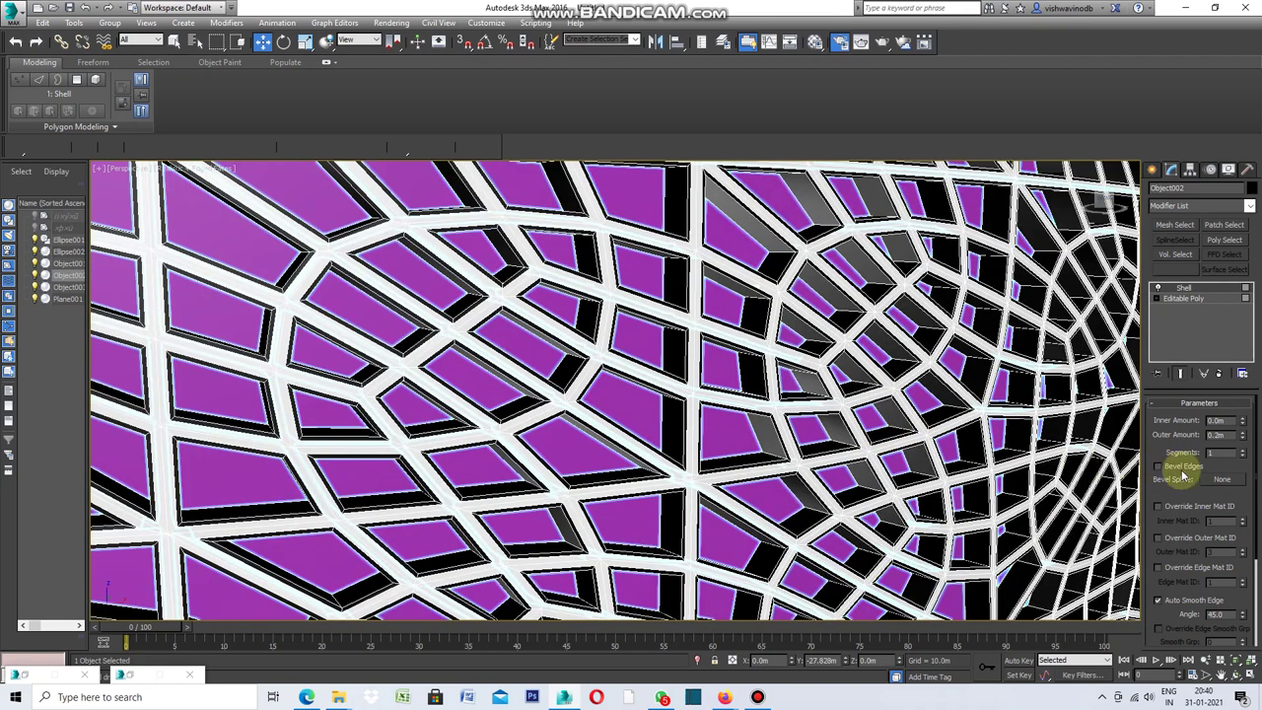
left_click_drag(1230, 459, 1232, 434)
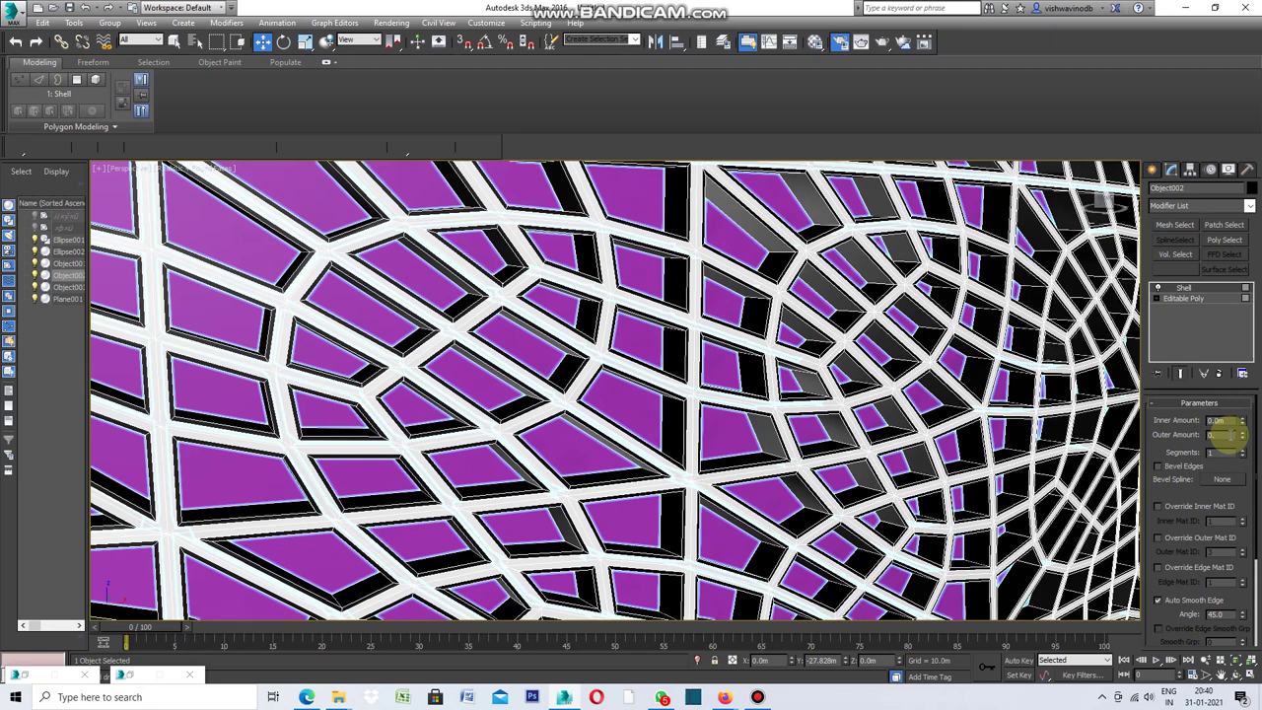
type("0.15")
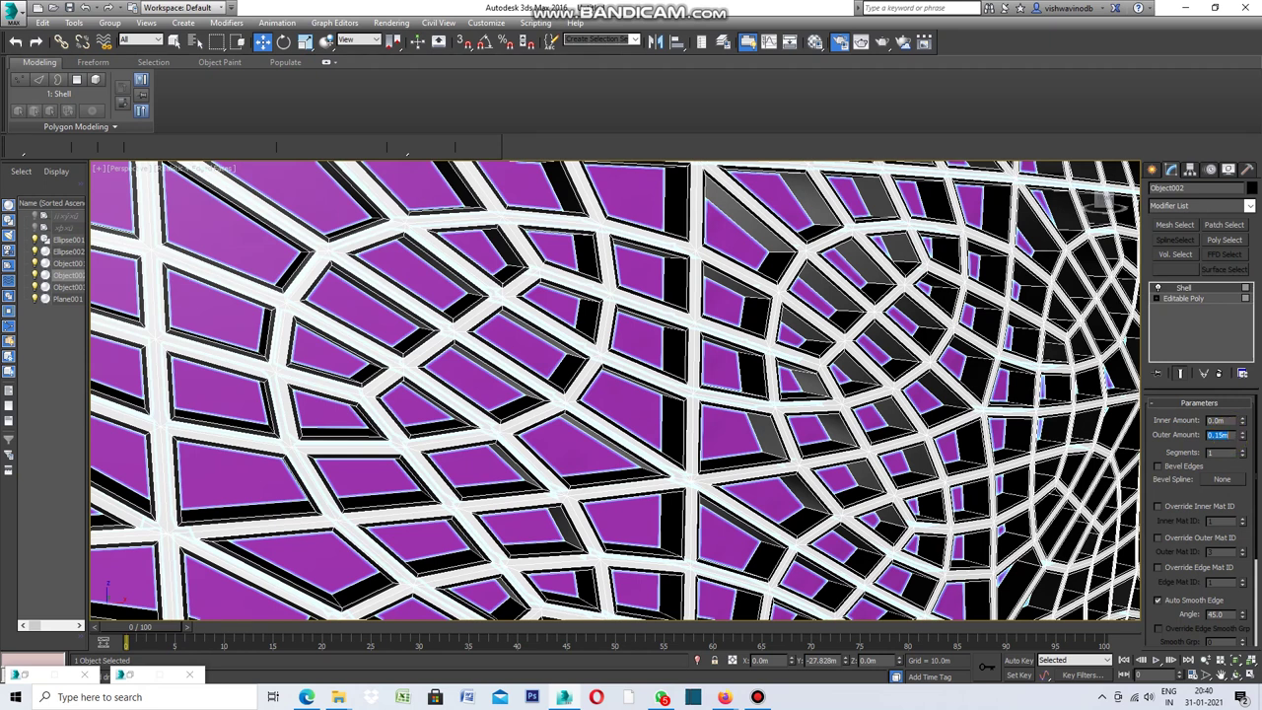
key("Return")
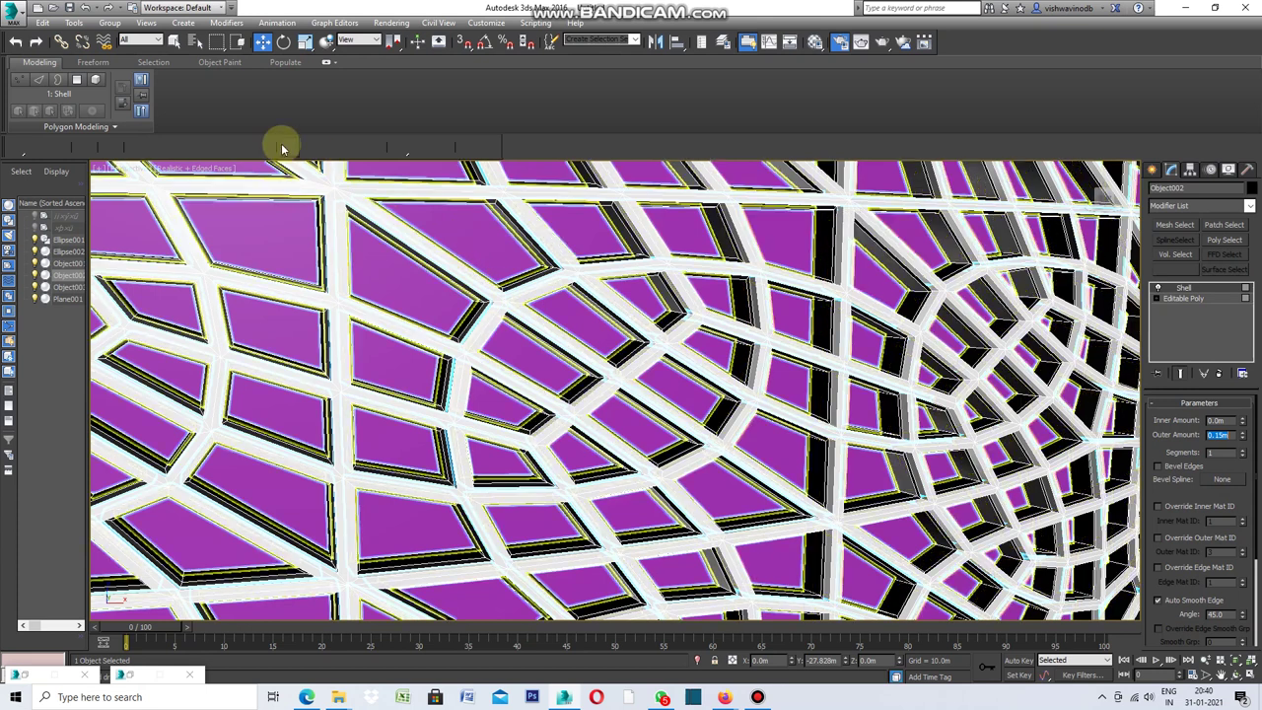
left_click(174, 42)
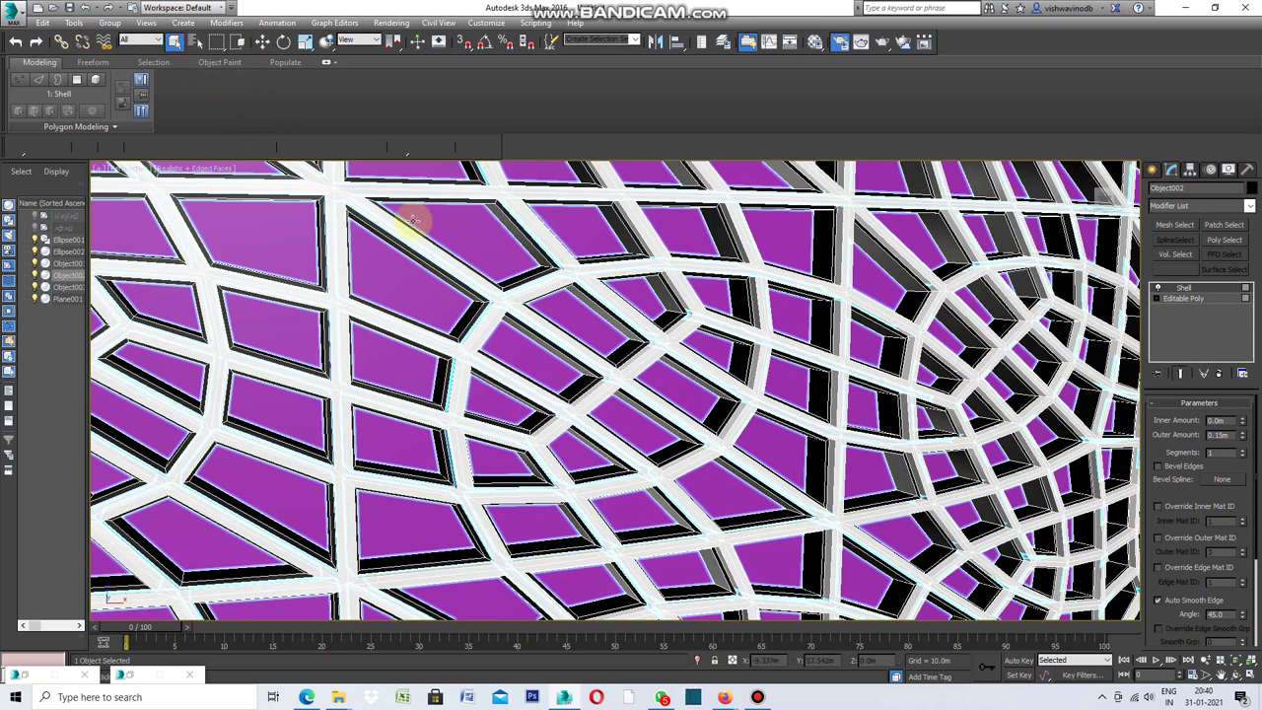
left_click(451, 227)
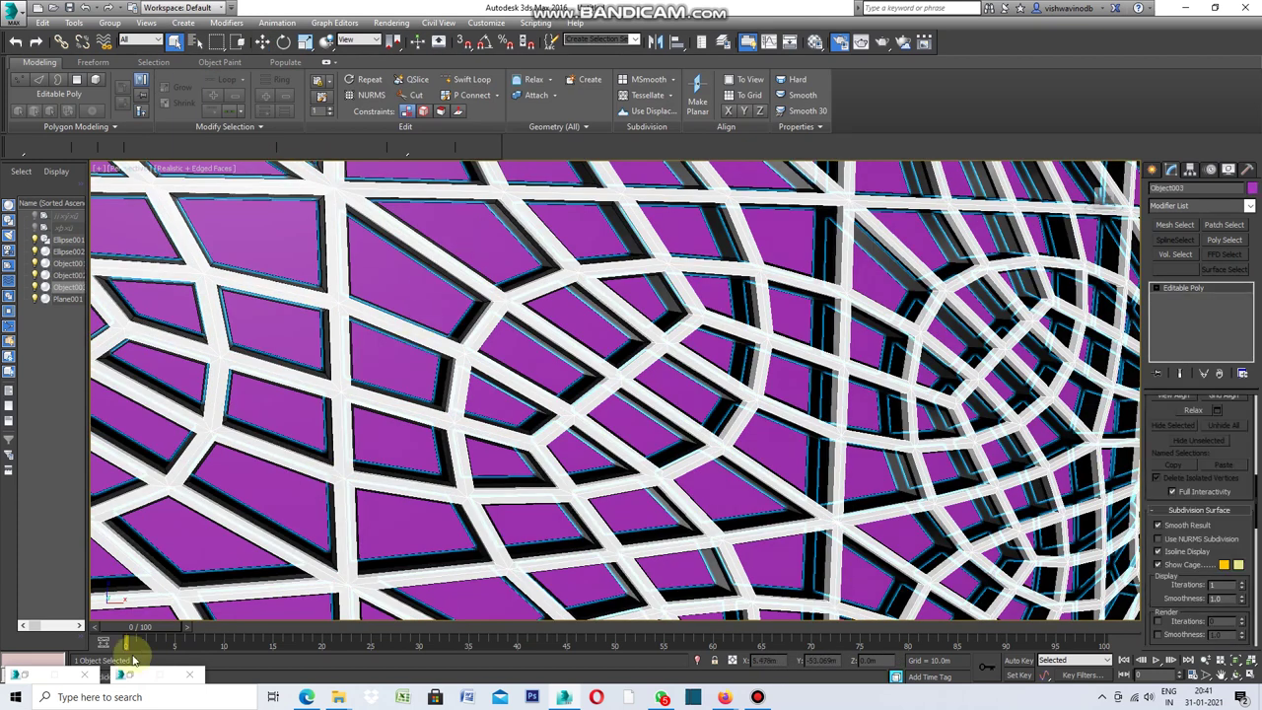
Assign the Glass - Clear material to Object003 via the Material Editor.
key("m")
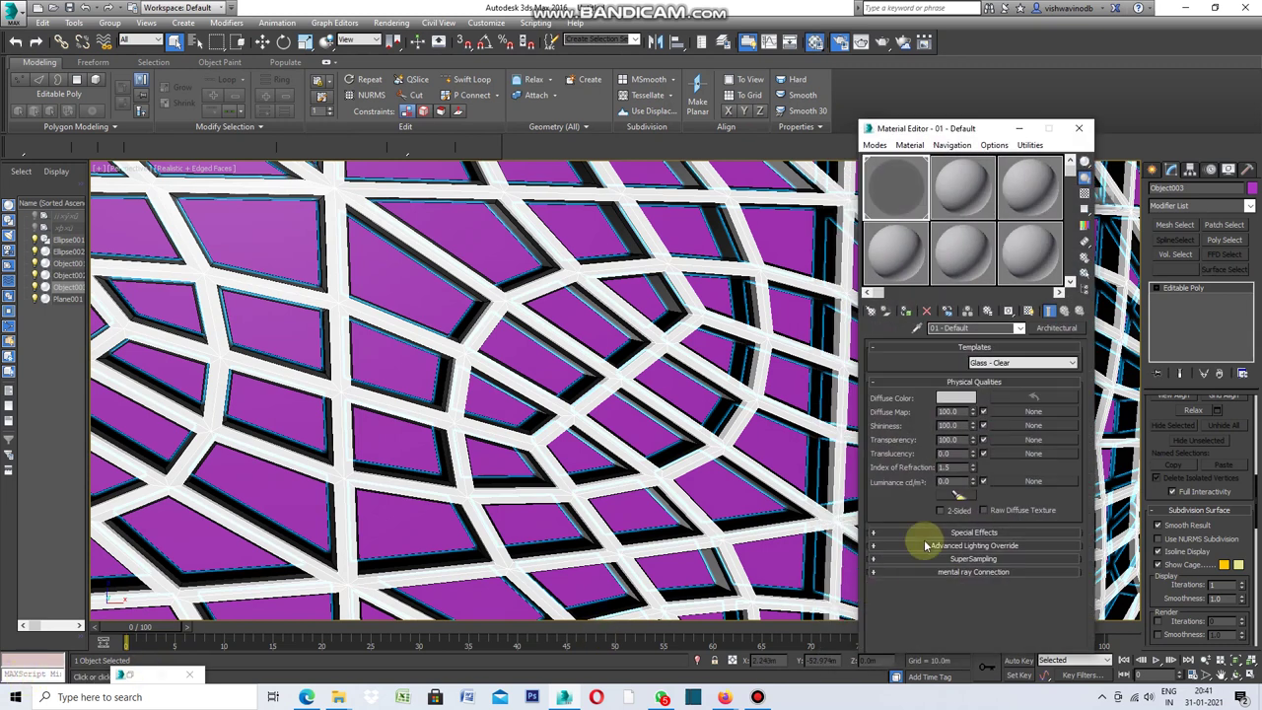
left_click(910, 315)
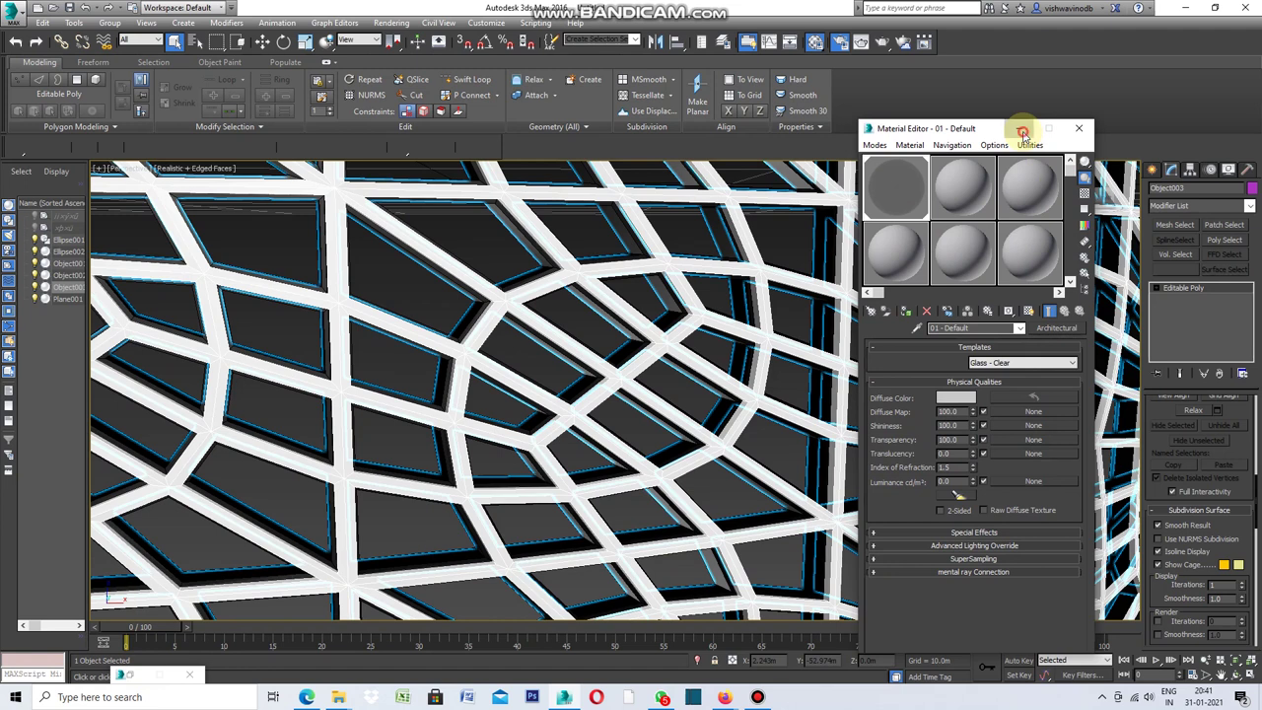
left_click(1020, 129)
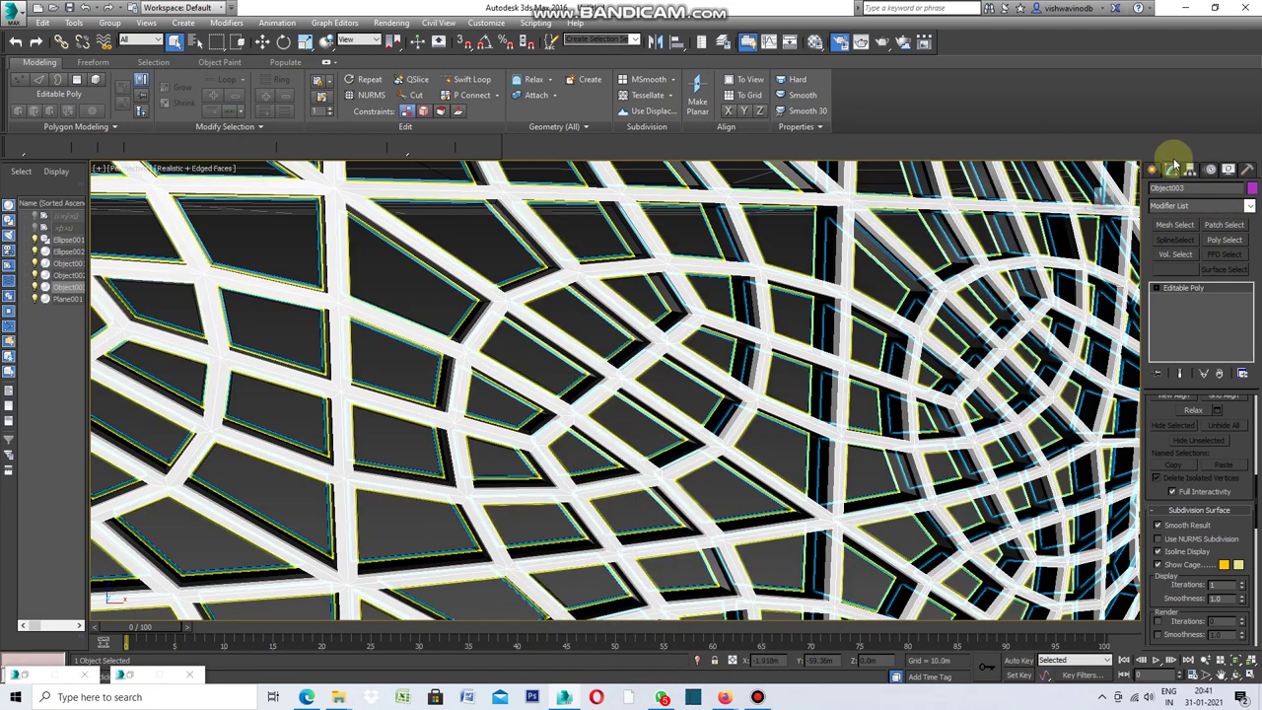
Add a Push modifier to Object003 from the Modifier List.
left_click(1248, 205)
mouse_move(1252, 264)
left_mouse_down()
mouse_move(1246, 505)
mouse_move(1252, 449)
left_mouse_up()
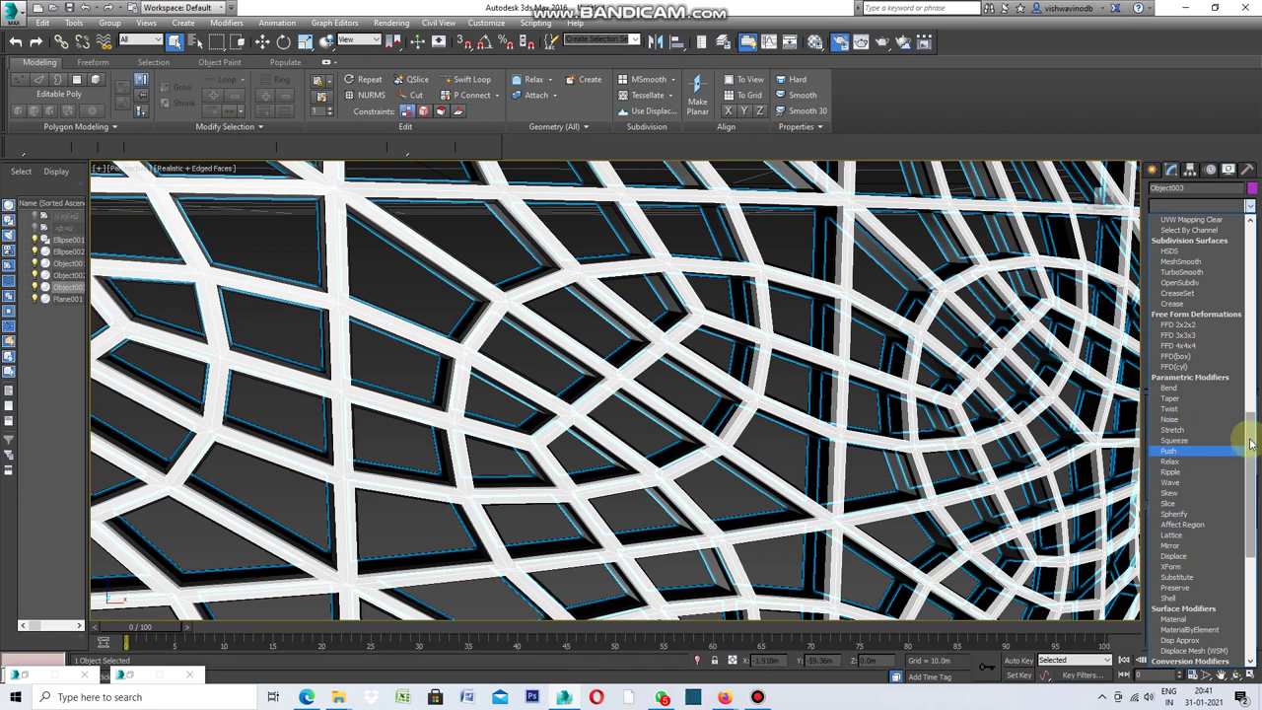
left_click_drag(1250, 446, 1254, 544)
left_click_drag(1259, 525, 1258, 268)
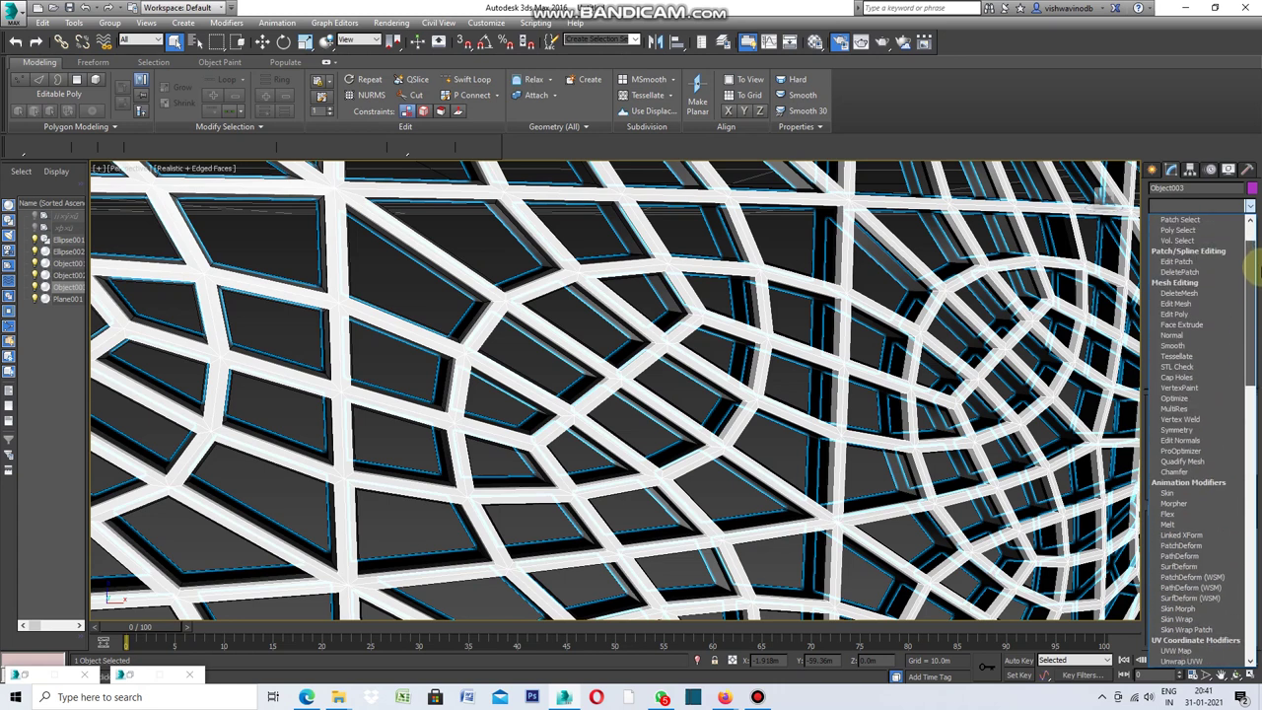
scroll(1252, 266, "down", 1)
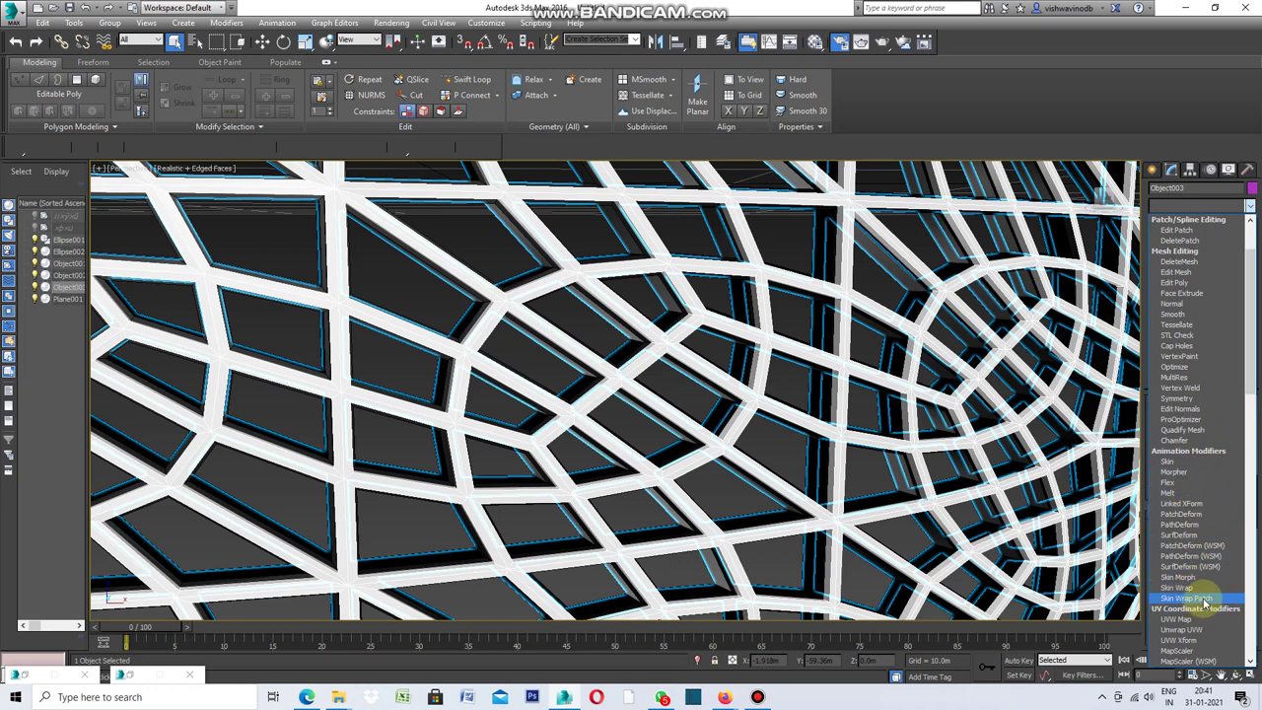
scroll(1202, 523, "down", 3)
scroll(1204, 532, "down", 3)
scroll(1204, 532, "down", 2)
scroll(1204, 532, "down", 2)
scroll(1204, 532, "down", 2)
scroll(1204, 532, "down", 1)
scroll(1203, 532, "down", 1)
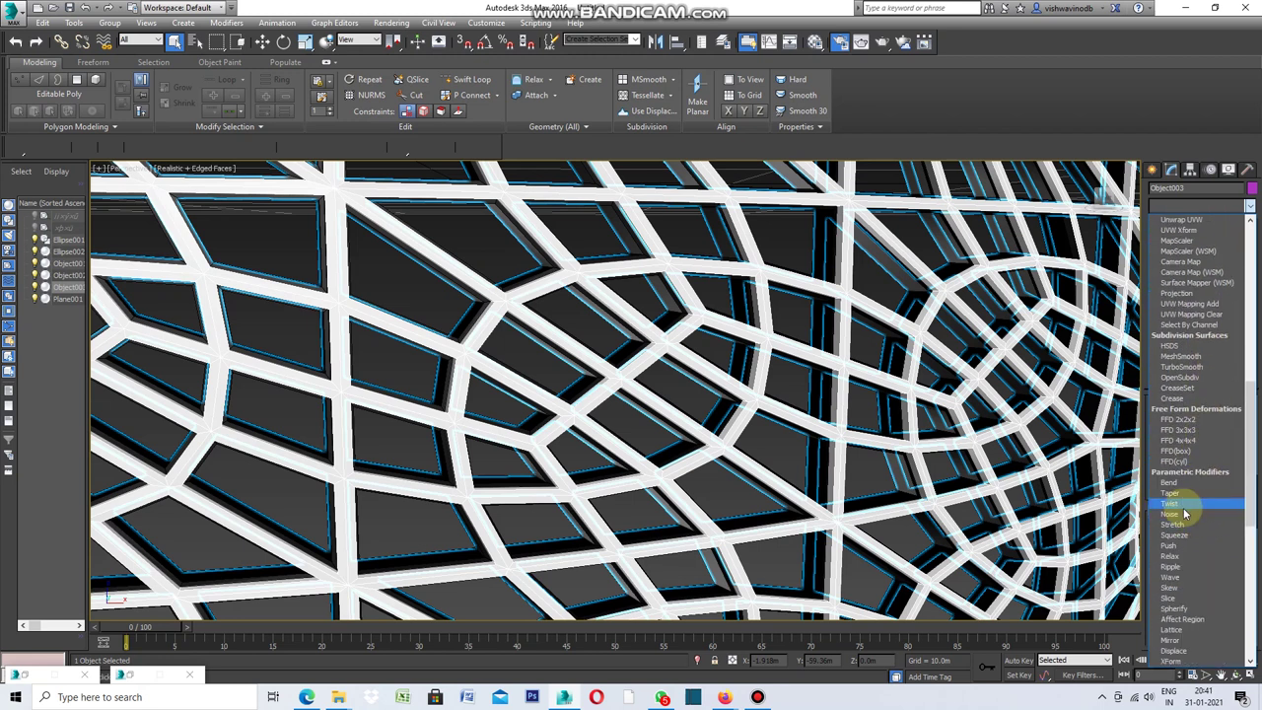
left_click(1188, 551)
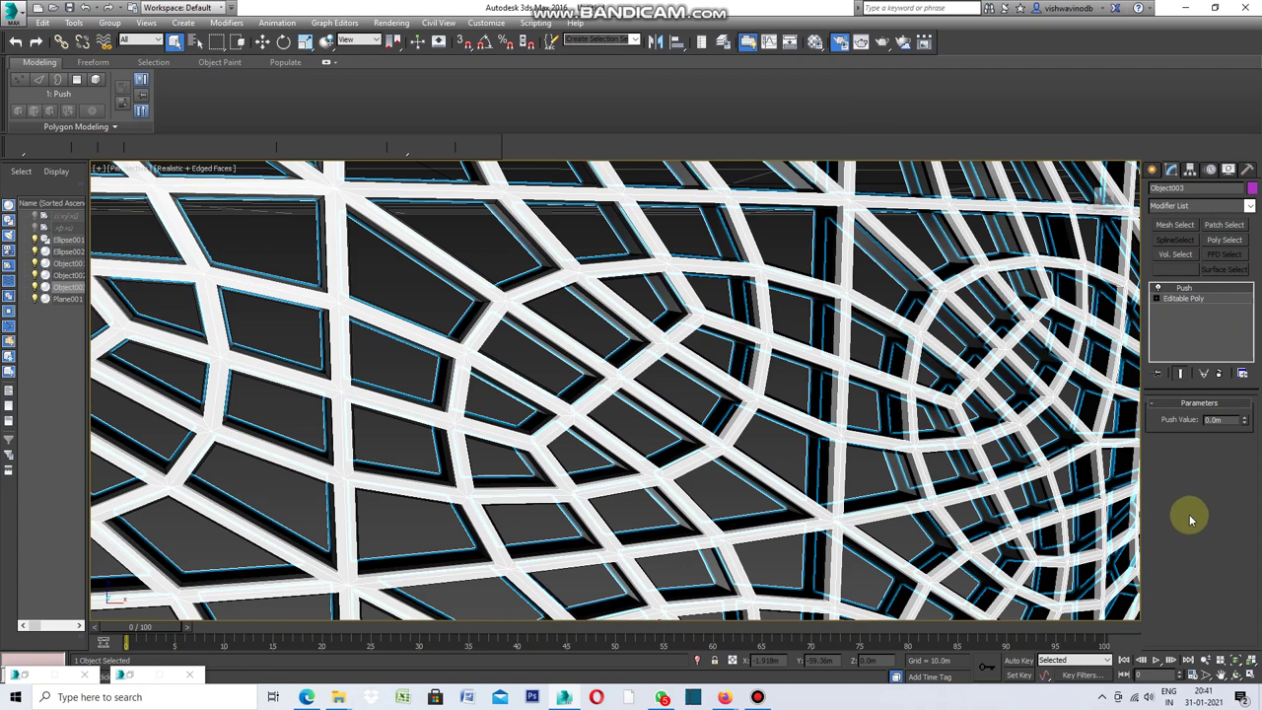
Raise the Push Value to about 0.23m, then lower it to 0.09m.
left_click(1246, 419)
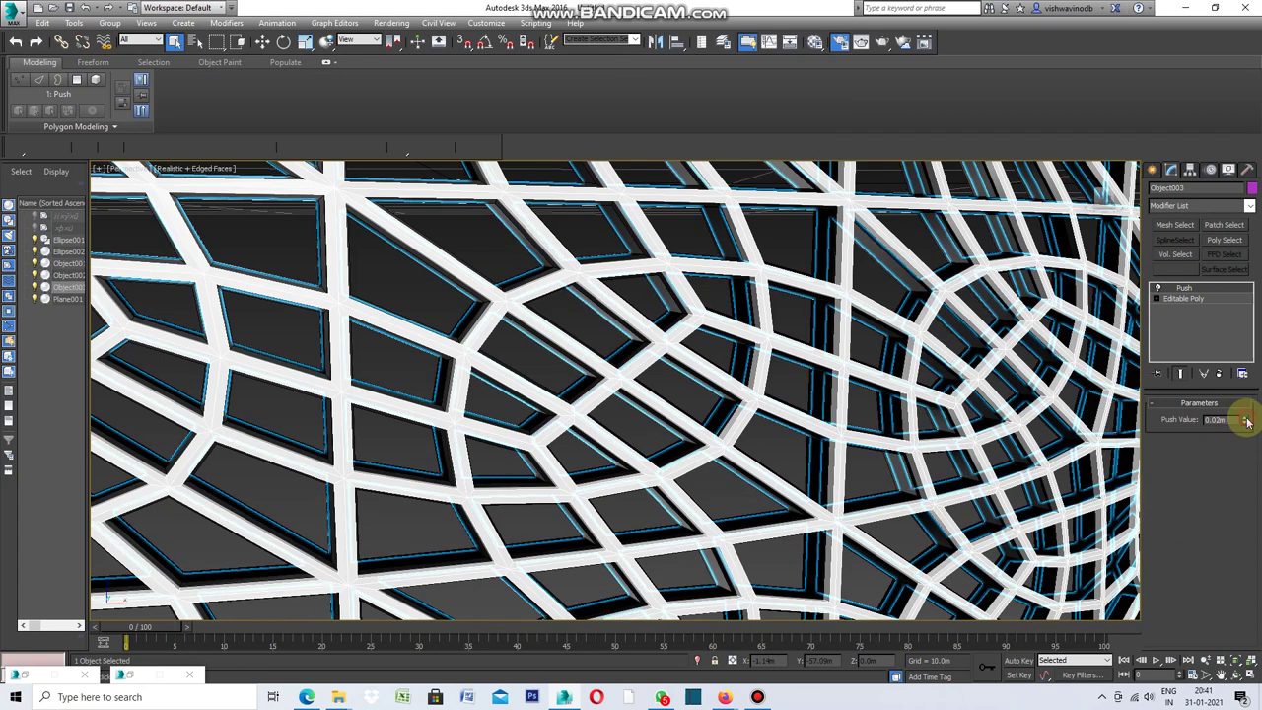
left_click(1246, 419)
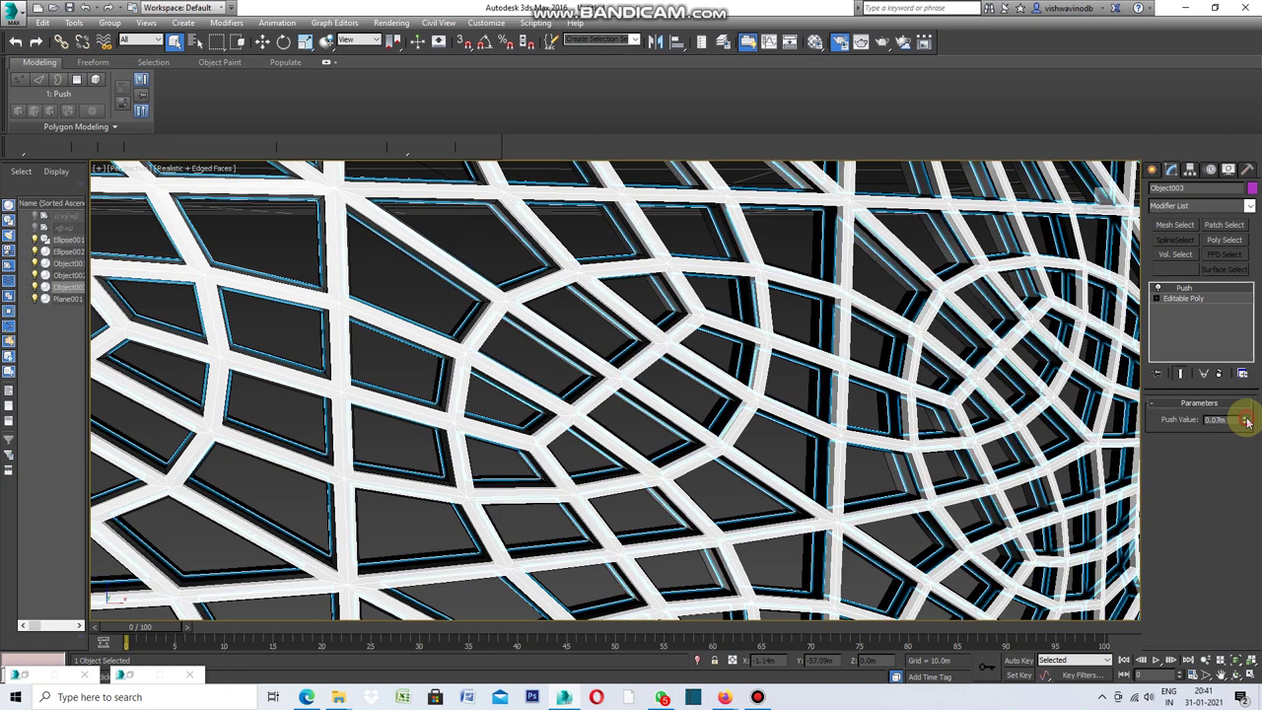
left_click(1246, 419)
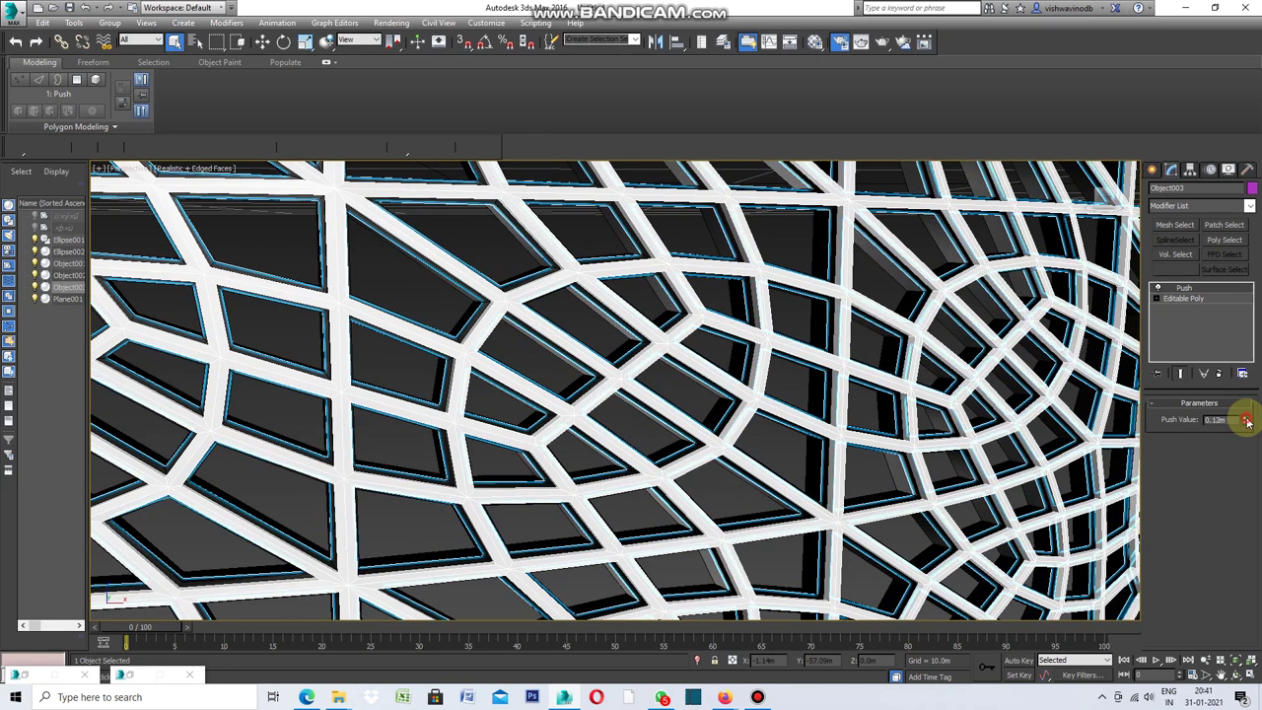
left_click(1246, 419)
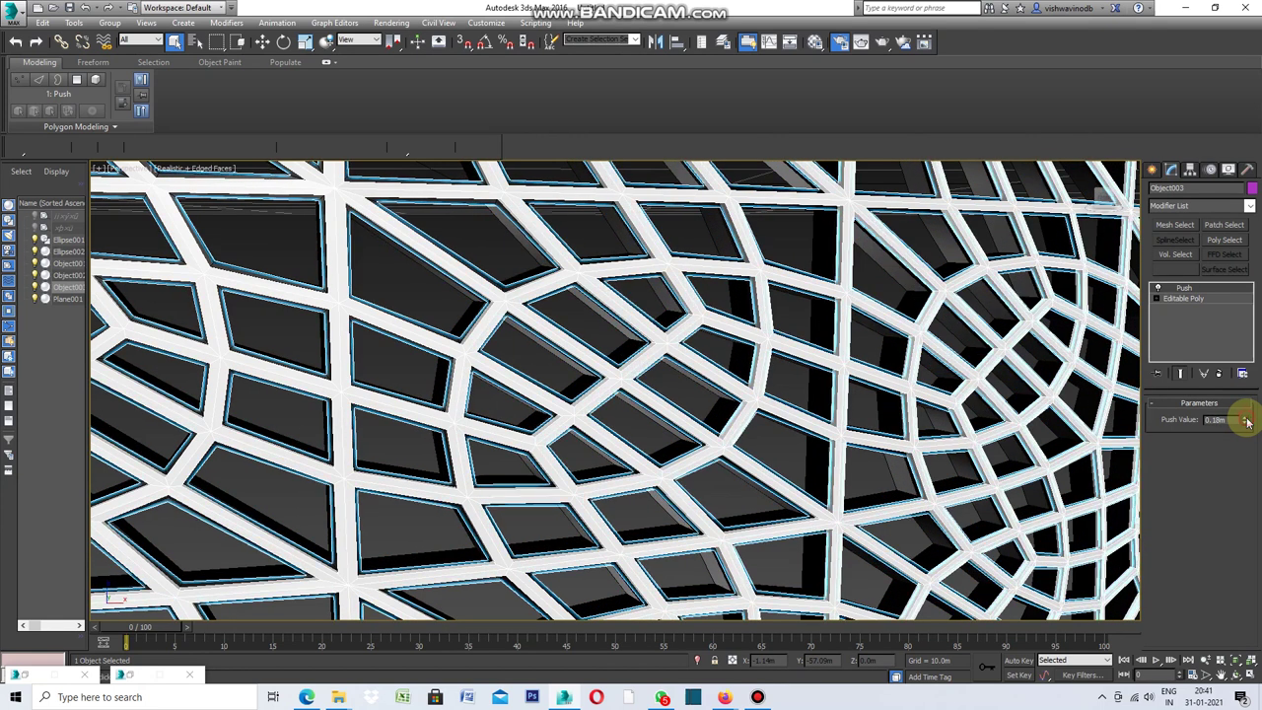
left_click(1246, 419)
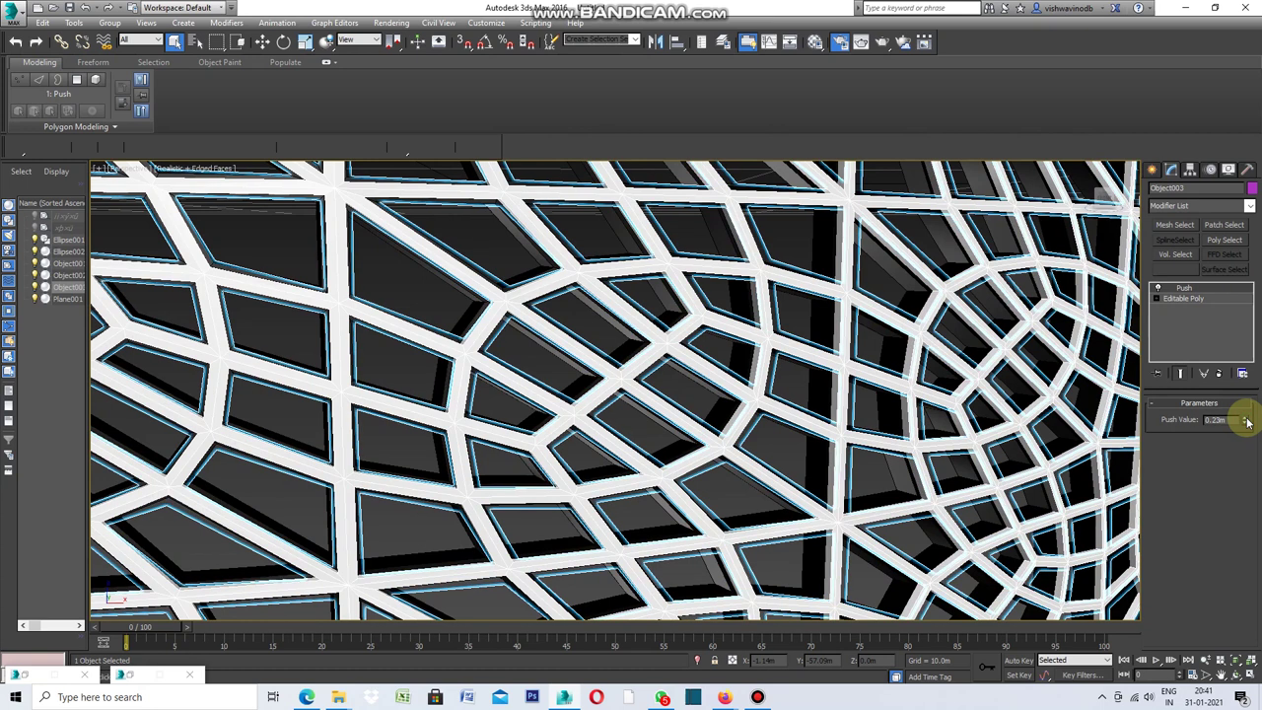
left_click(1246, 419)
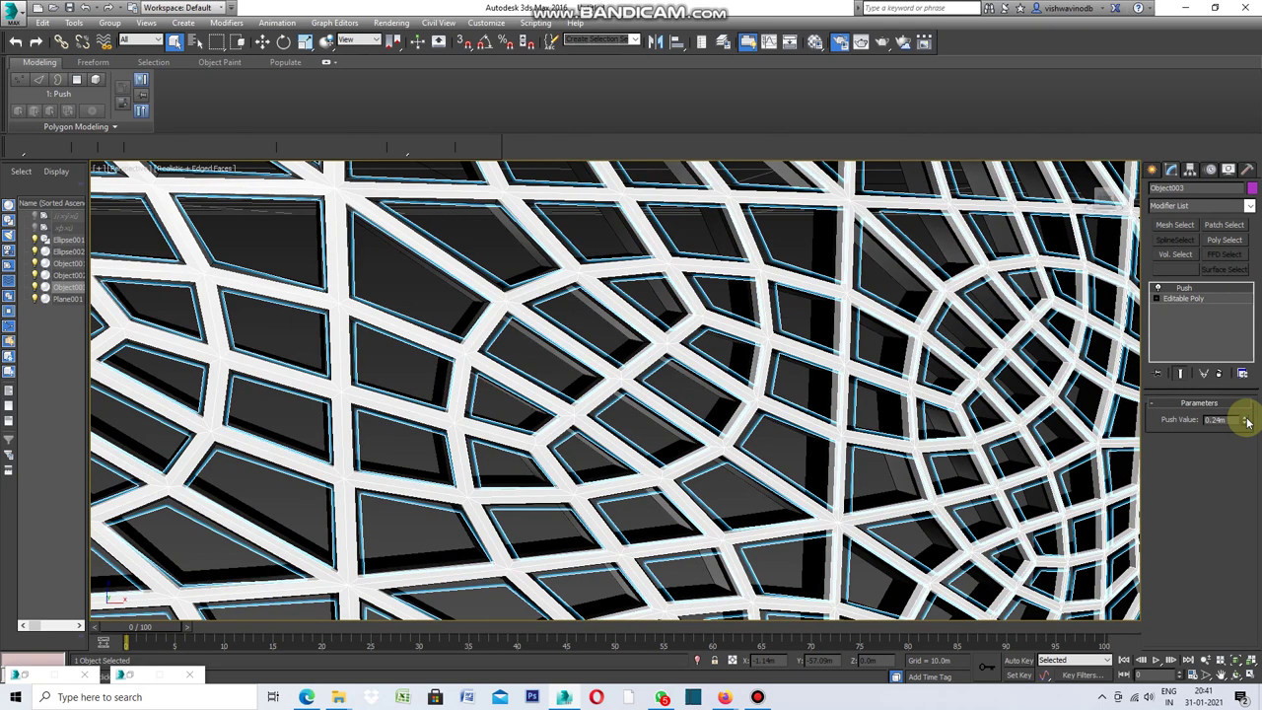
left_click(1245, 422)
left_click(1245, 423)
left_click(1245, 423)
left_click(1245, 423)
left_click(1245, 423)
left_click(1244, 424)
left_click(1245, 423)
left_click(1245, 424)
left_click(1245, 423)
left_click(1245, 424)
left_click(1245, 424)
left_click(1245, 424)
left_click(1245, 424)
left_click(1245, 424)
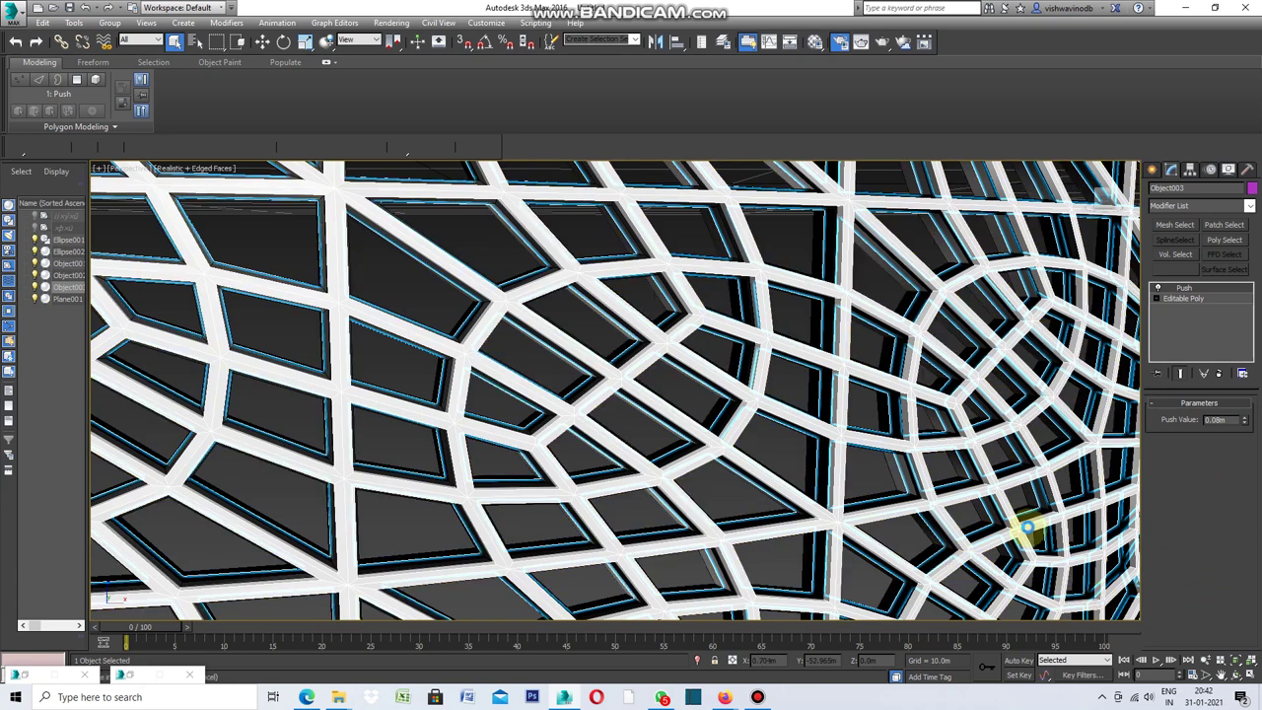
scroll(814, 428, "down", 5)
Zoom out and clear the selection to view the finished white lattice over the glass panels.
scroll(813, 426, "down", 2)
scroll(814, 426, "down", 4)
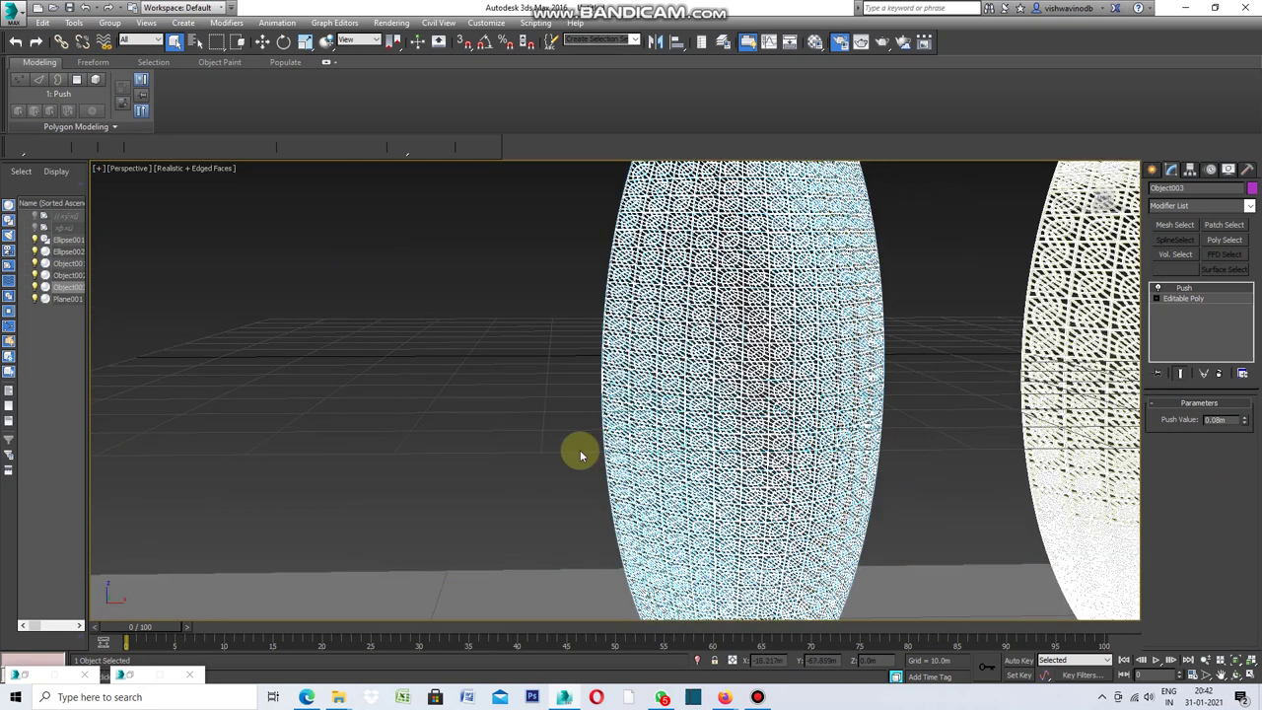
left_click(567, 449)
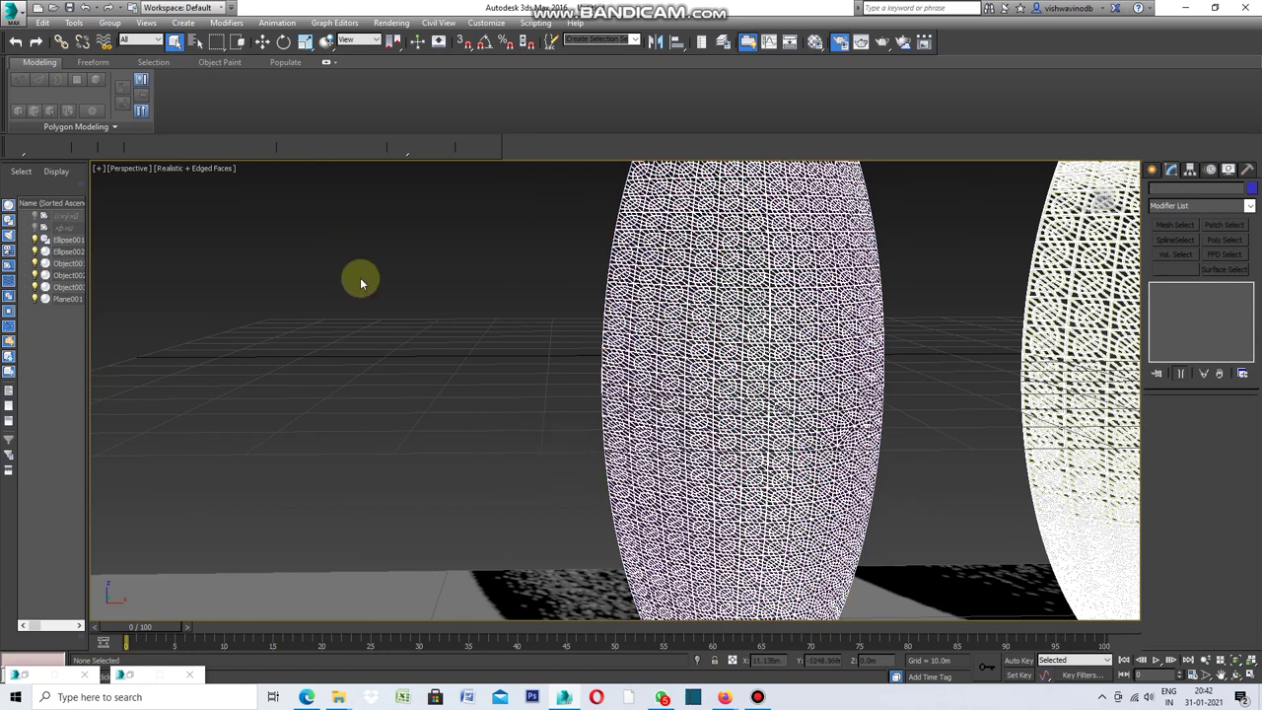